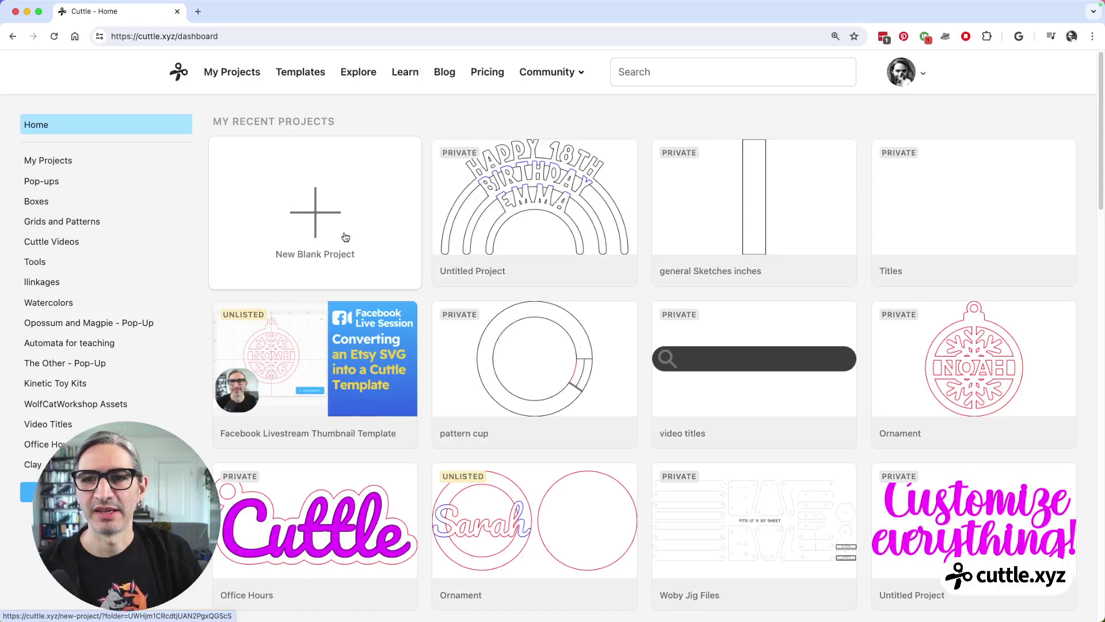
- Create a new blank project and place a 1-inch circle on the vertical axis at about x 0, y -1.33
left_click(335, 214)
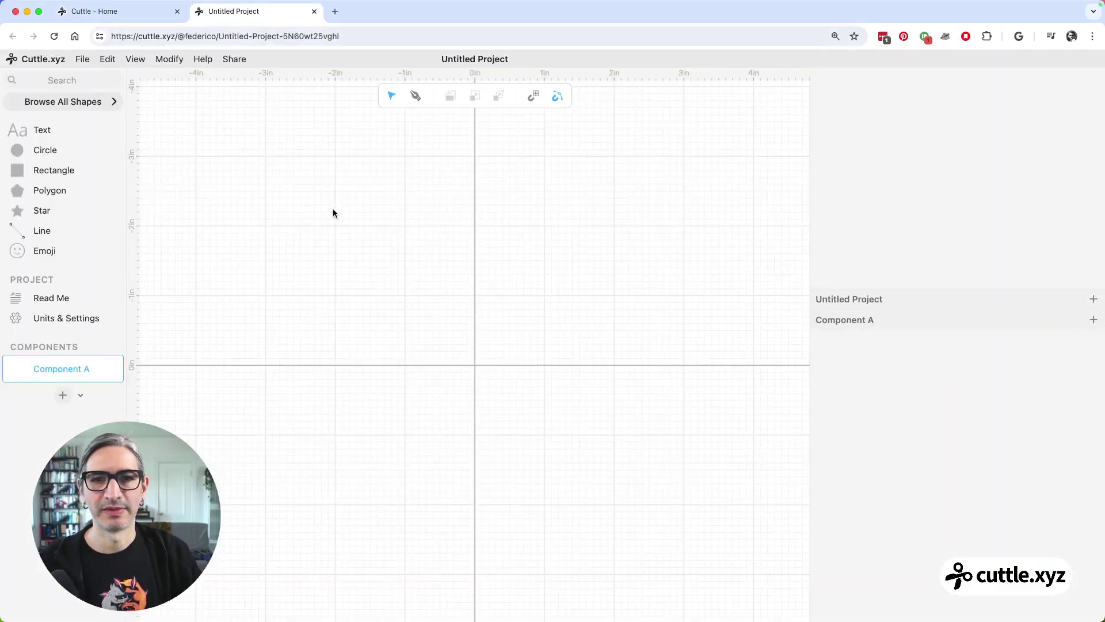
left_click_drag(809, 280, 833, 274)
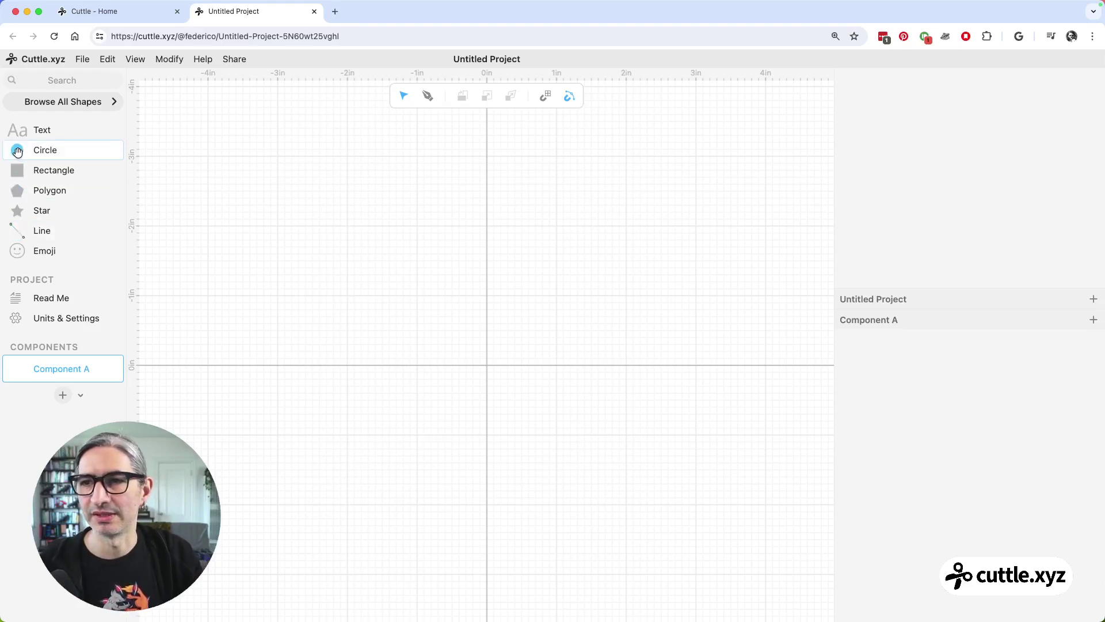
left_click_drag(18, 151, 489, 272)
scroll(491, 273, "up", 5)
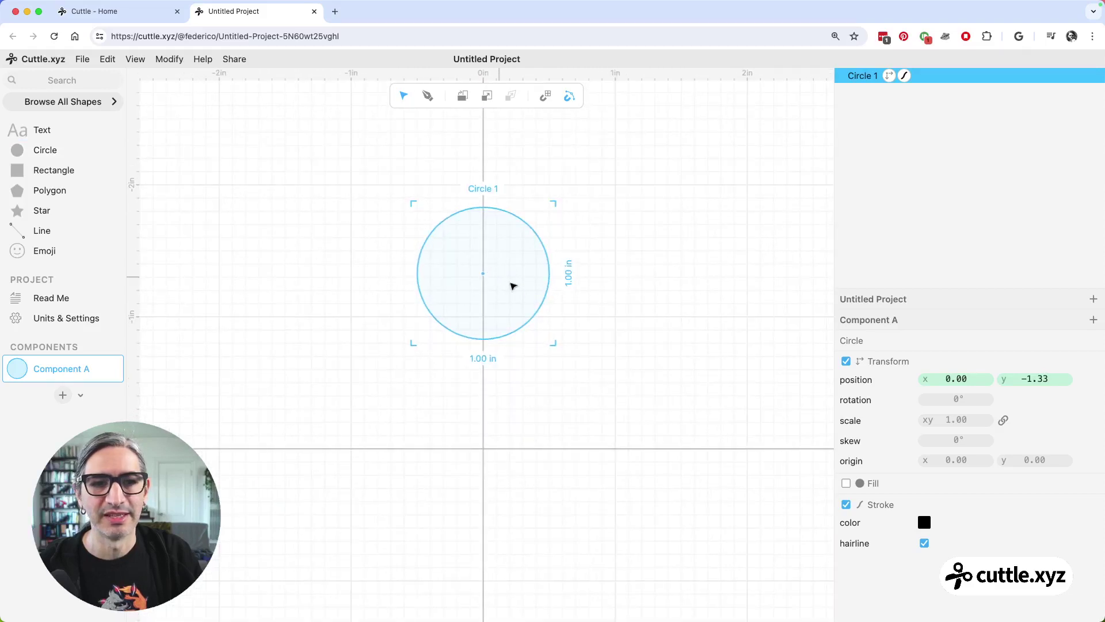
left_click(634, 291)
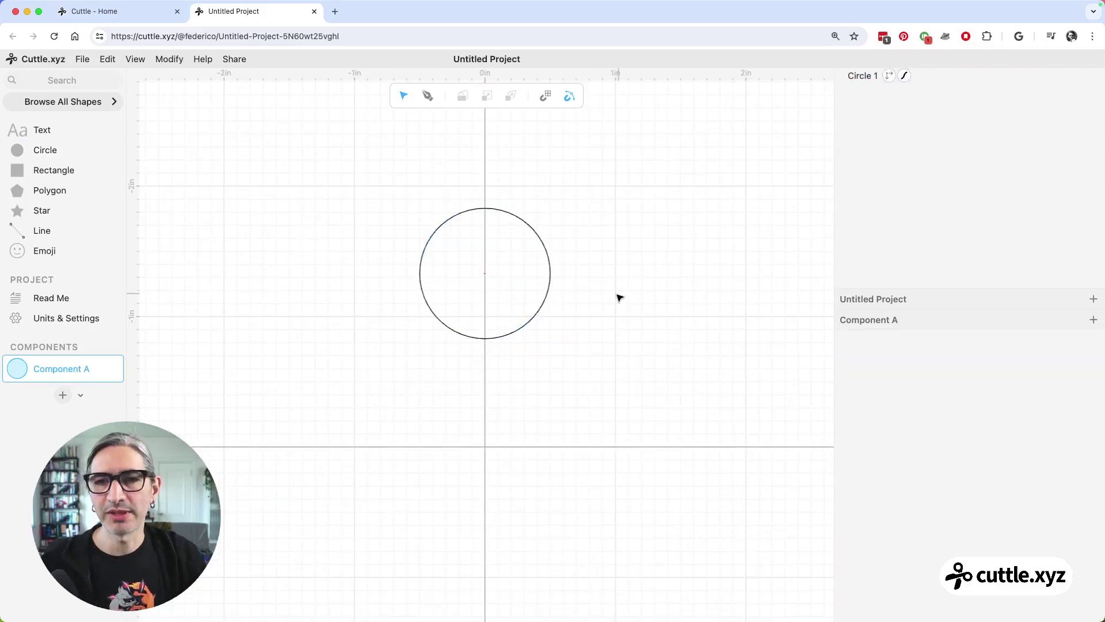
left_click(500, 214)
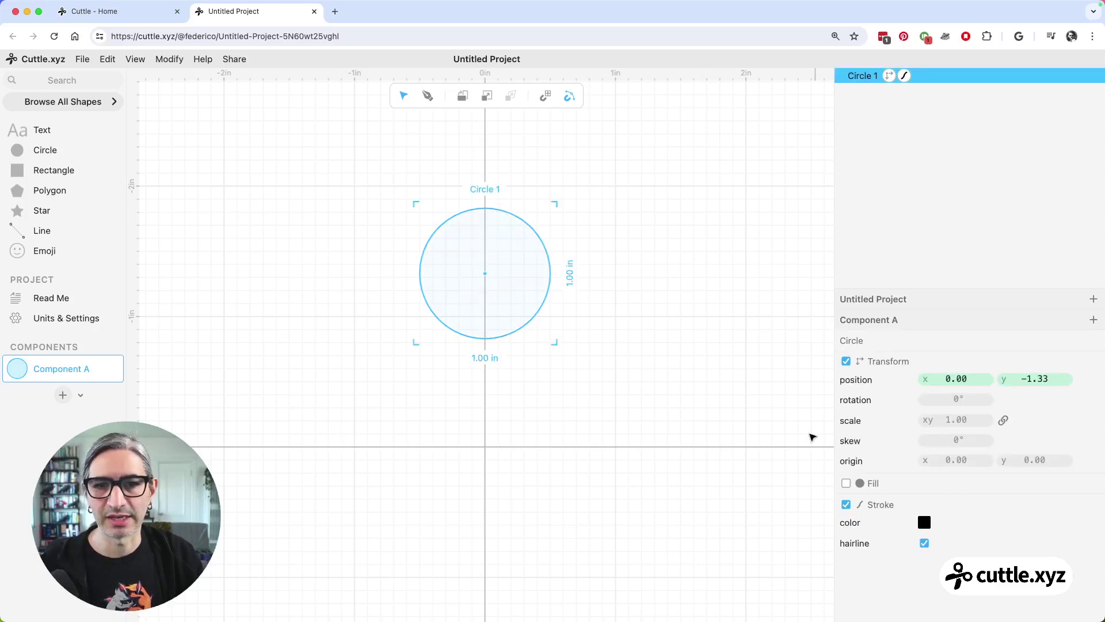
left_click(773, 434)
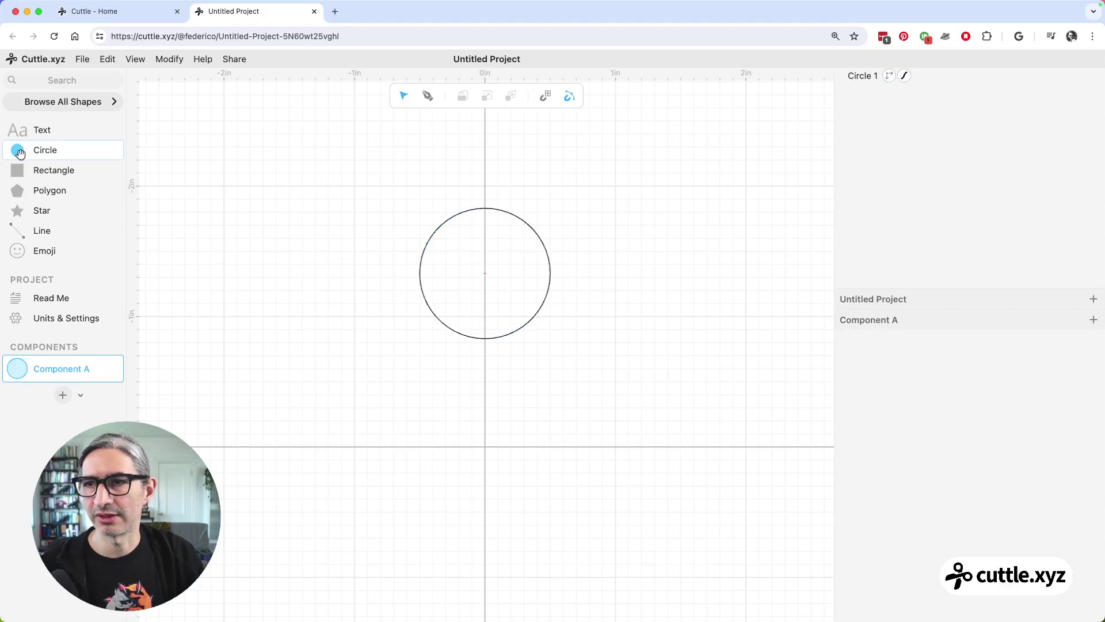
- Place a second circle beside the first at about x 1.21, y -1.33, and scale it to 0.57
left_click_drag(19, 153, 655, 274)
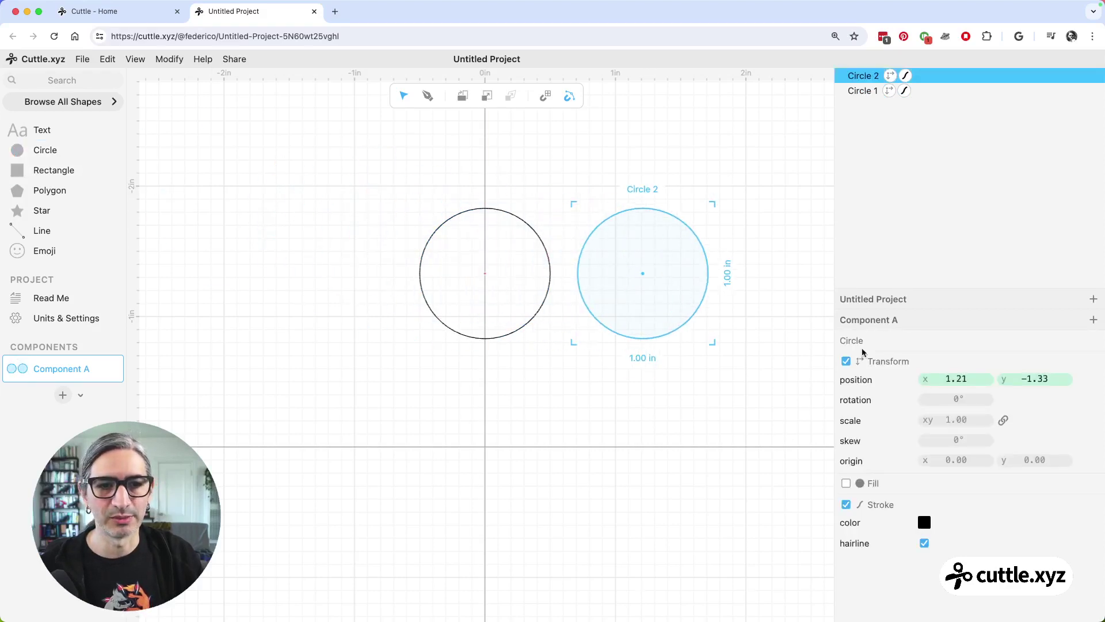
left_click_drag(958, 421, 875, 424)
left_click(769, 423)
left_click(654, 311)
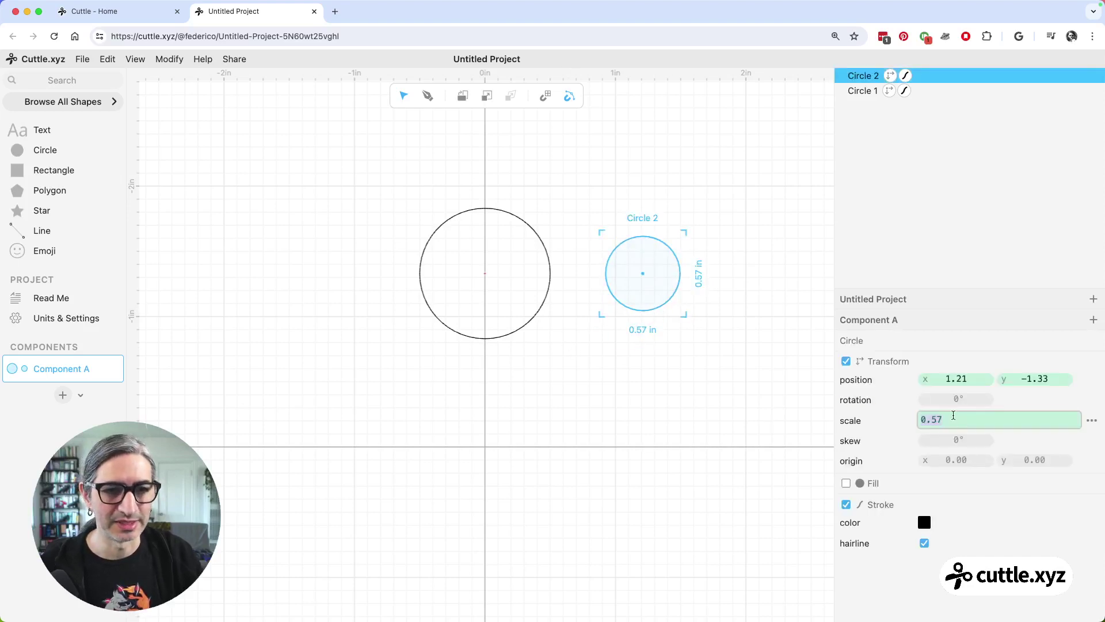
left_click(247, 240)
- Add a third circle below the other two at about x 0.82, y -0.40, and scale it to 0.41
left_click_drag(43, 151, 592, 397)
left_click_drag(950, 420, 751, 410)
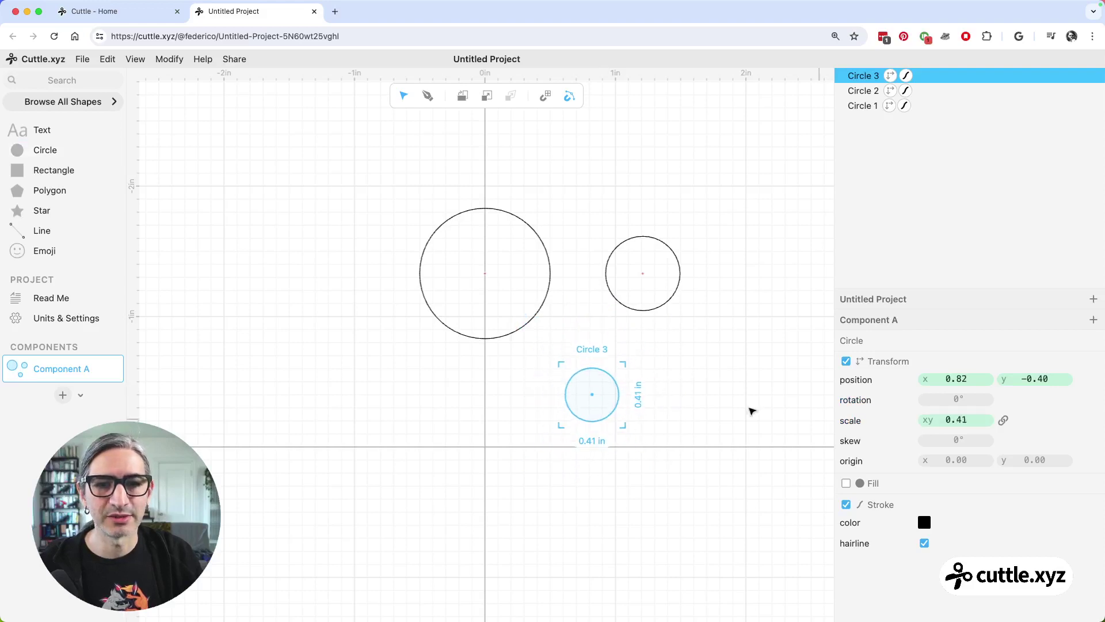
left_click(689, 404)
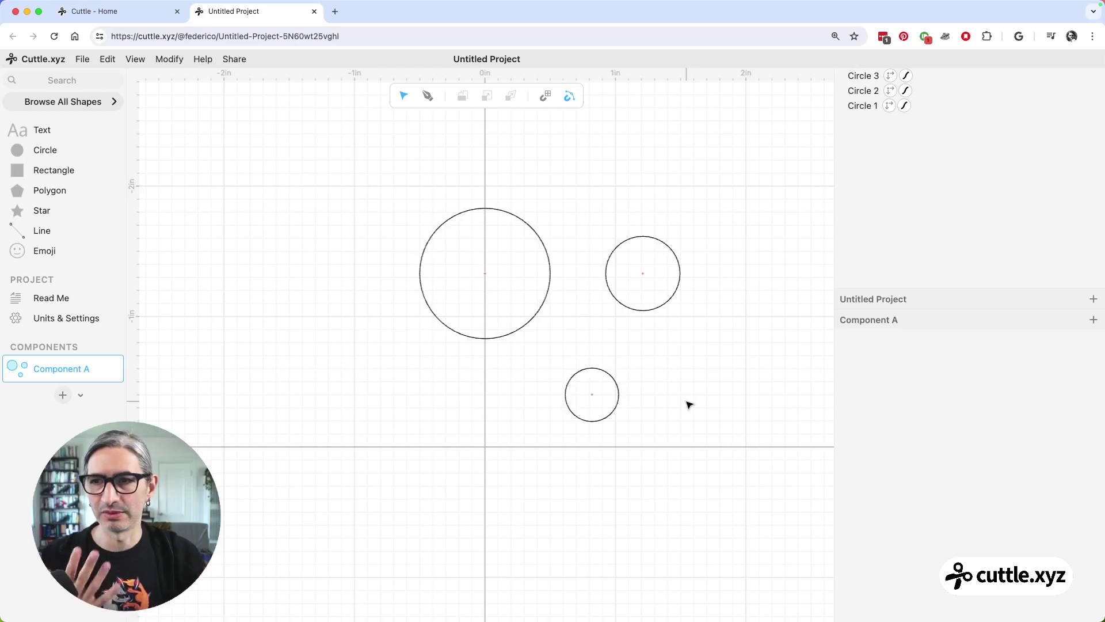
- Search the shape library for "co" and place a Connected text shape above the circles
left_click(27, 80)
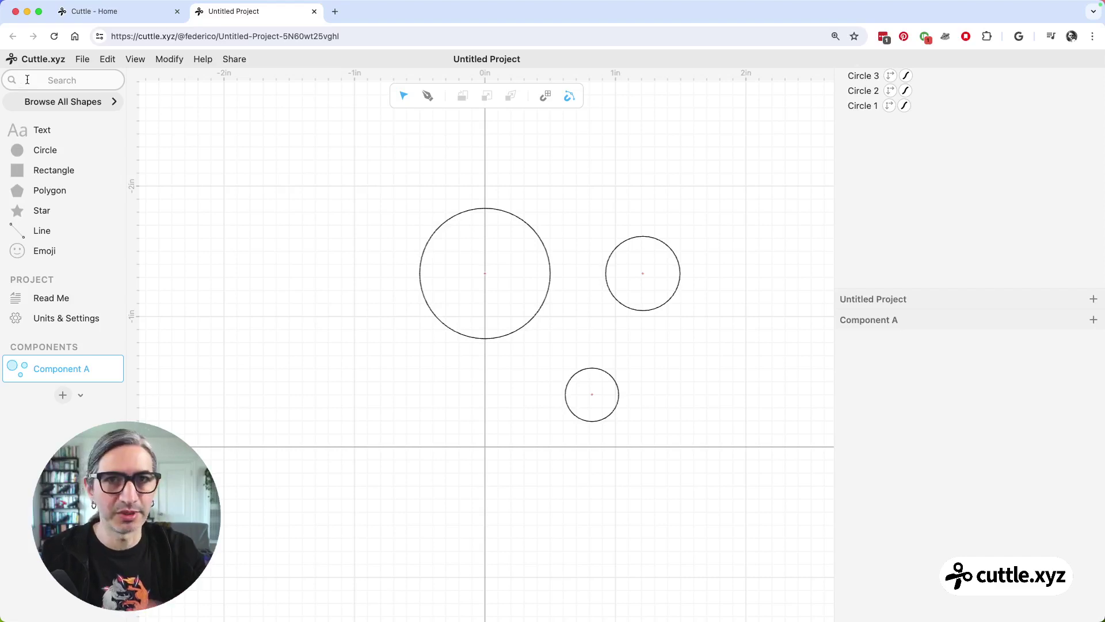
type("co")
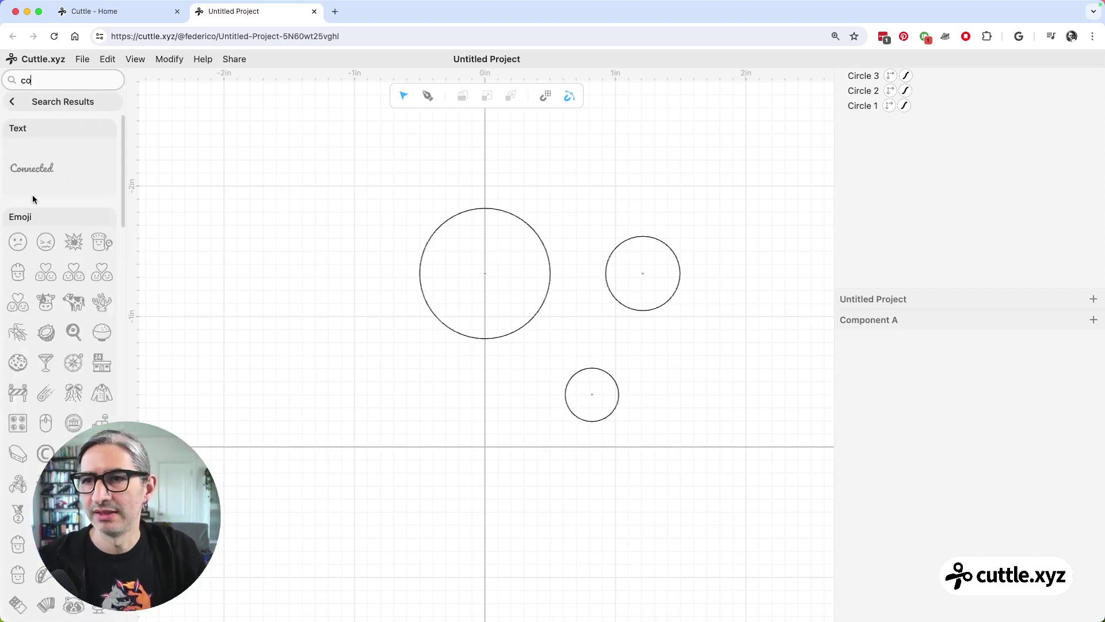
left_click_drag(32, 172, 262, 206)
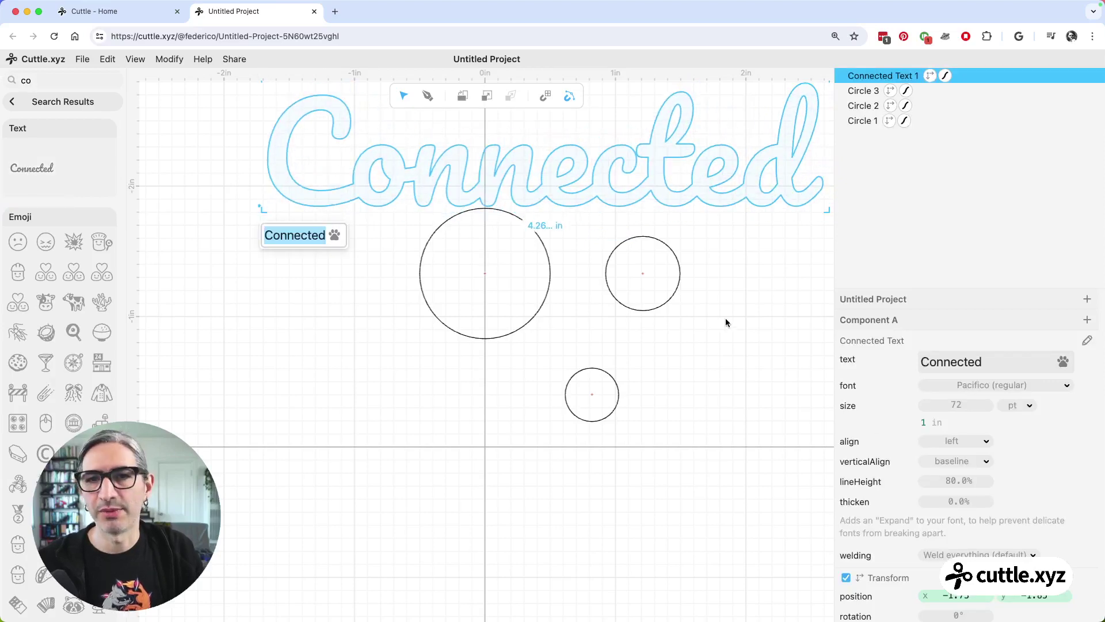
scroll(683, 379, "down", 2)
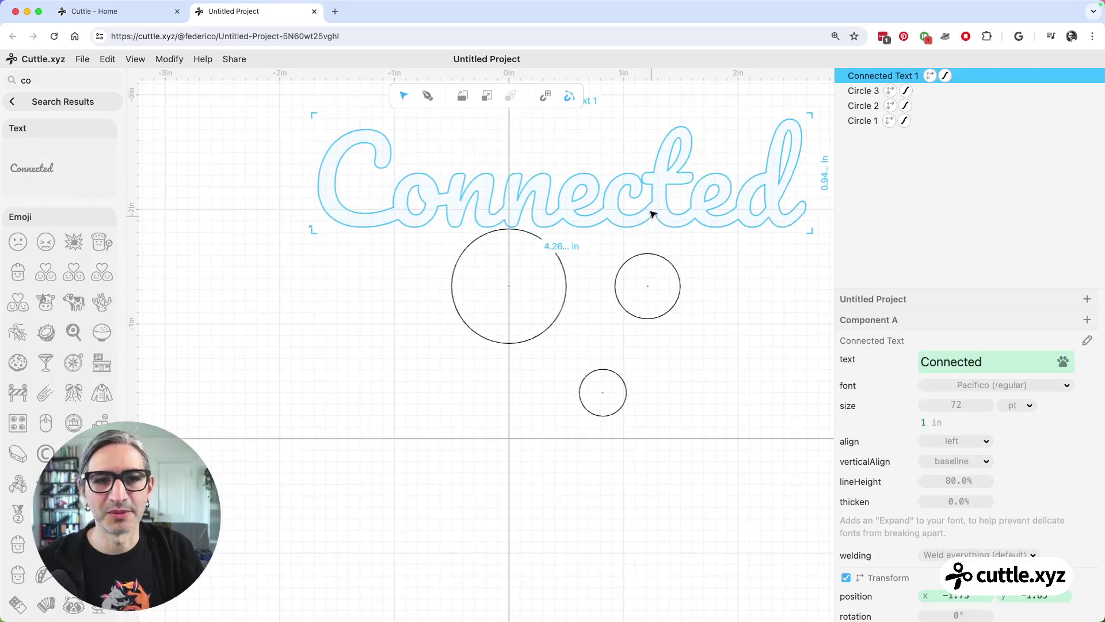
- Change the connected text's wording to a lowercase first name and set its size to 58 pt
left_click(992, 366)
double_click(995, 364)
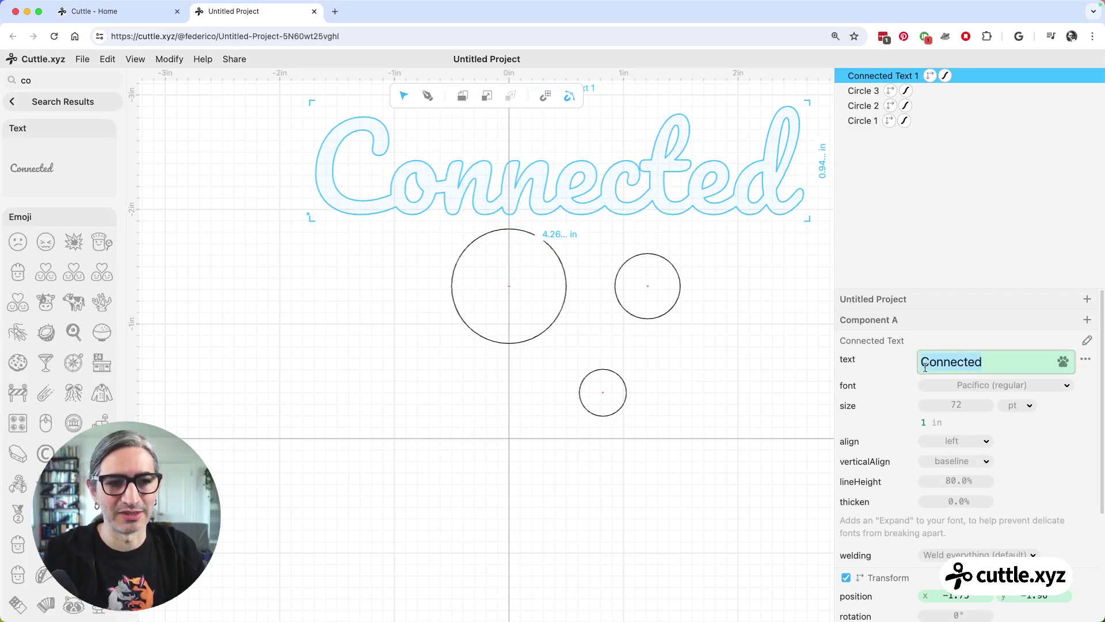
type("emma")
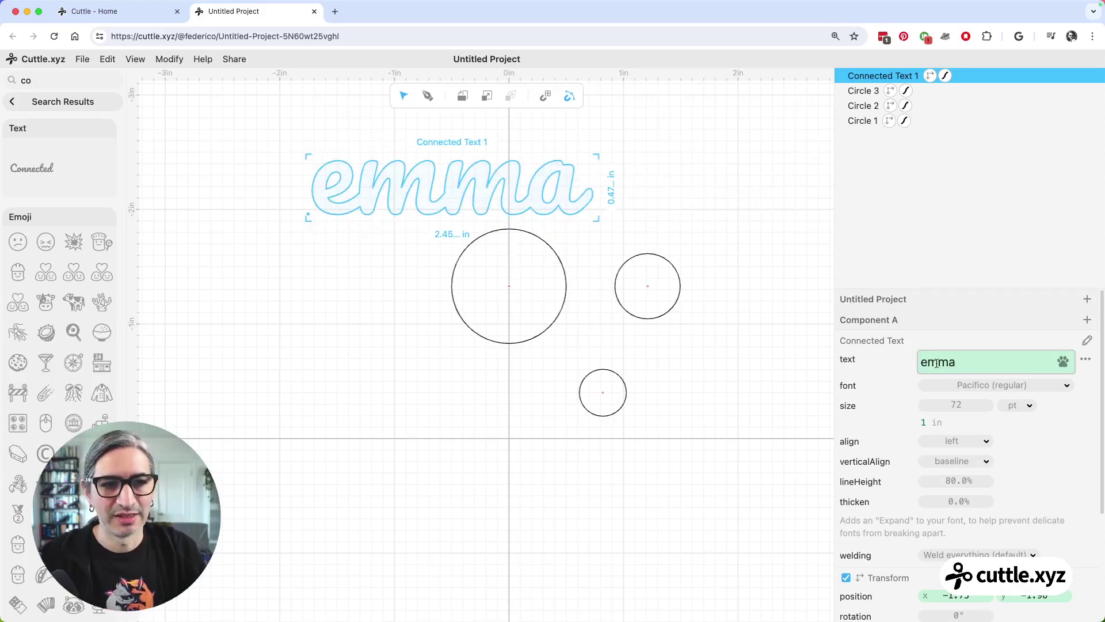
left_click_drag(966, 418, 616, 463)
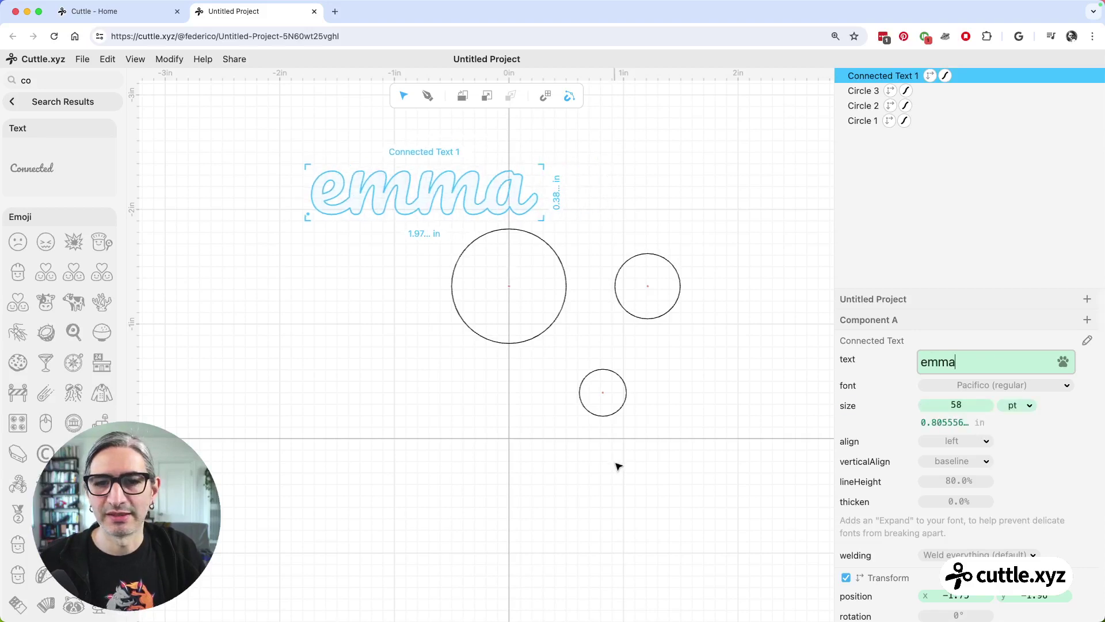
left_click(617, 463)
- Place a polygon beyond the circles at about x 2.30, y -0.57, and set it to 6 sides
left_click(13, 101)
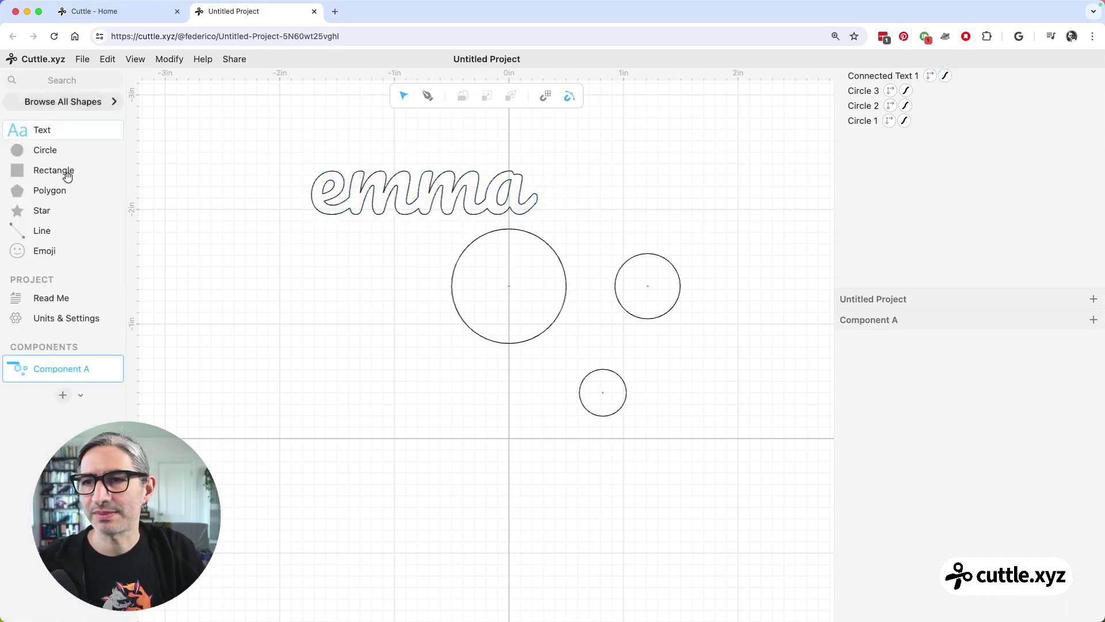
scroll(338, 280, "down", 3)
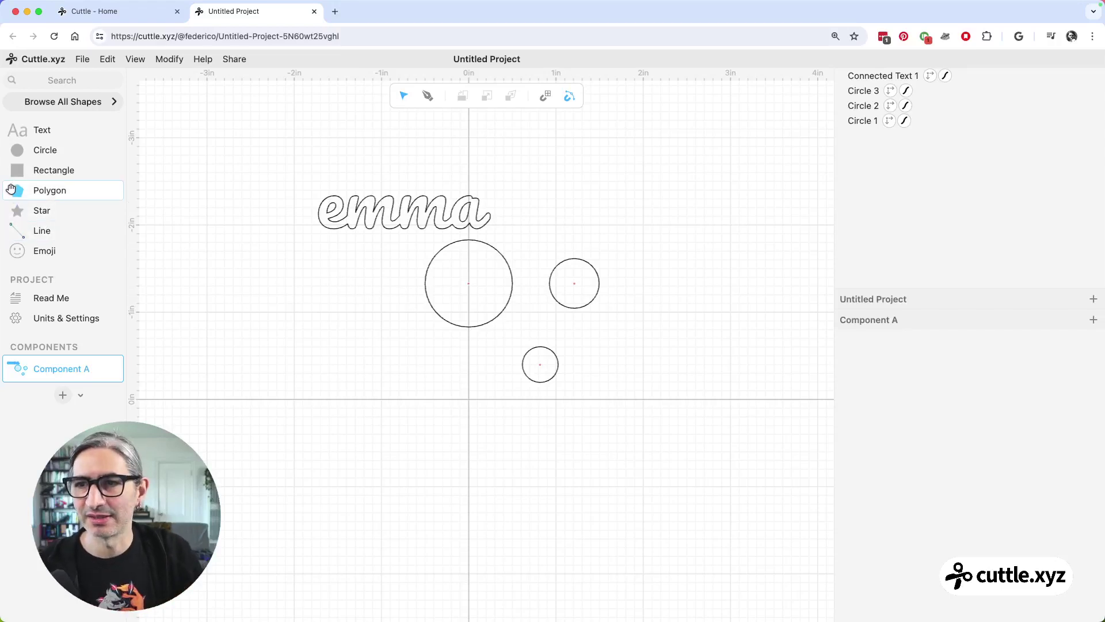
left_click_drag(17, 190, 710, 373)
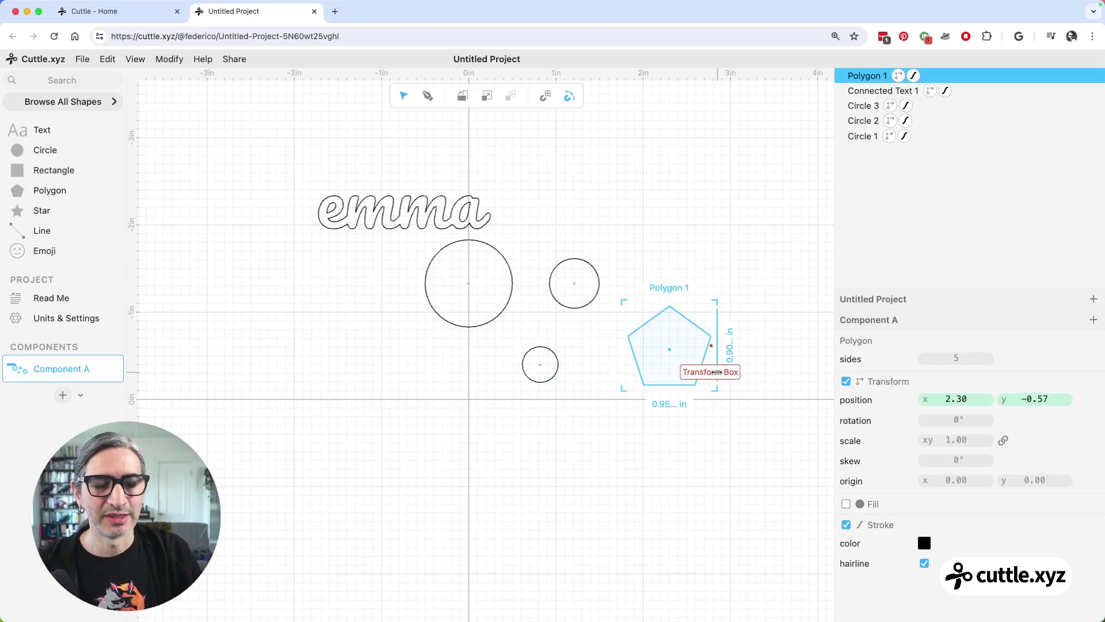
left_click_drag(953, 357, 958, 357)
left_click(823, 429)
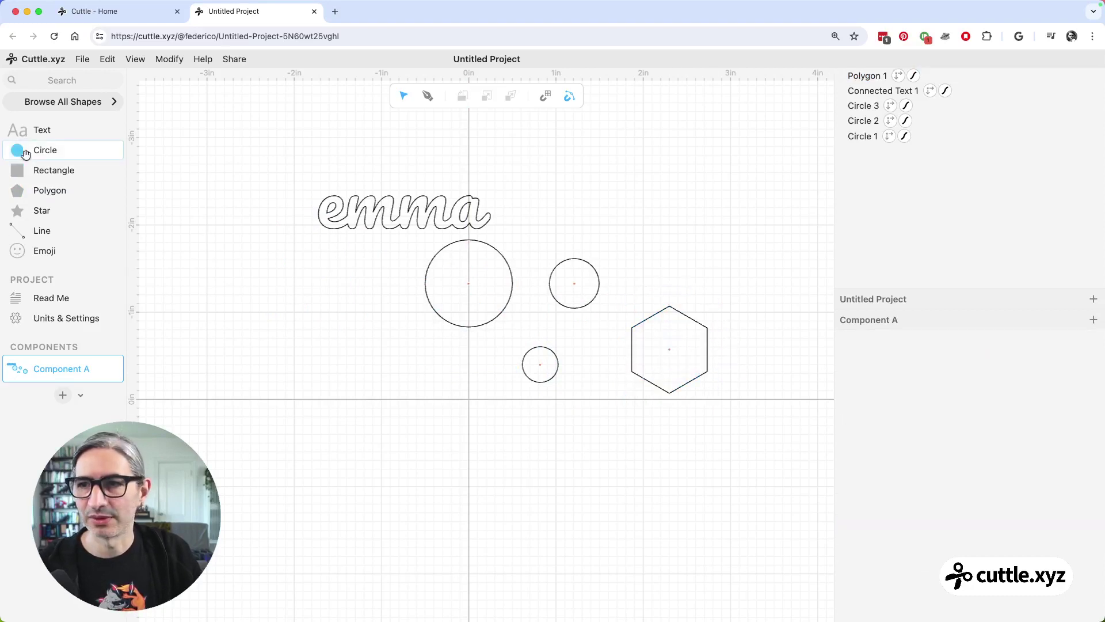
- Add a second polygon below the hexagon at about x 1.58, y 0.27, and set it to 4 sides
left_click_drag(17, 190, 638, 413)
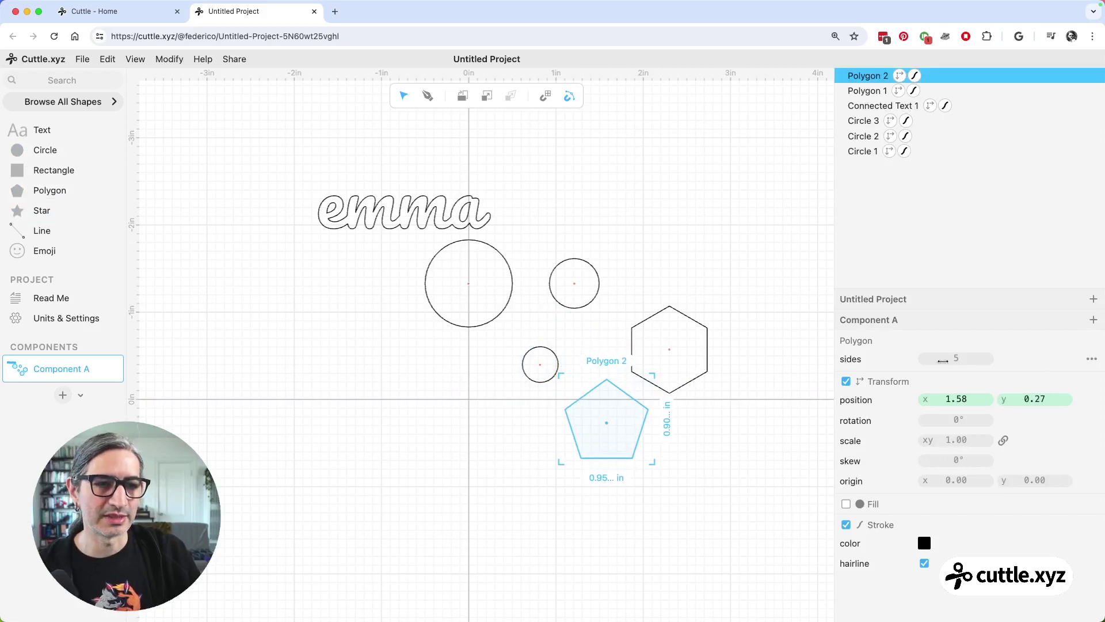
left_click_drag(952, 358, 949, 358)
left_click(732, 441)
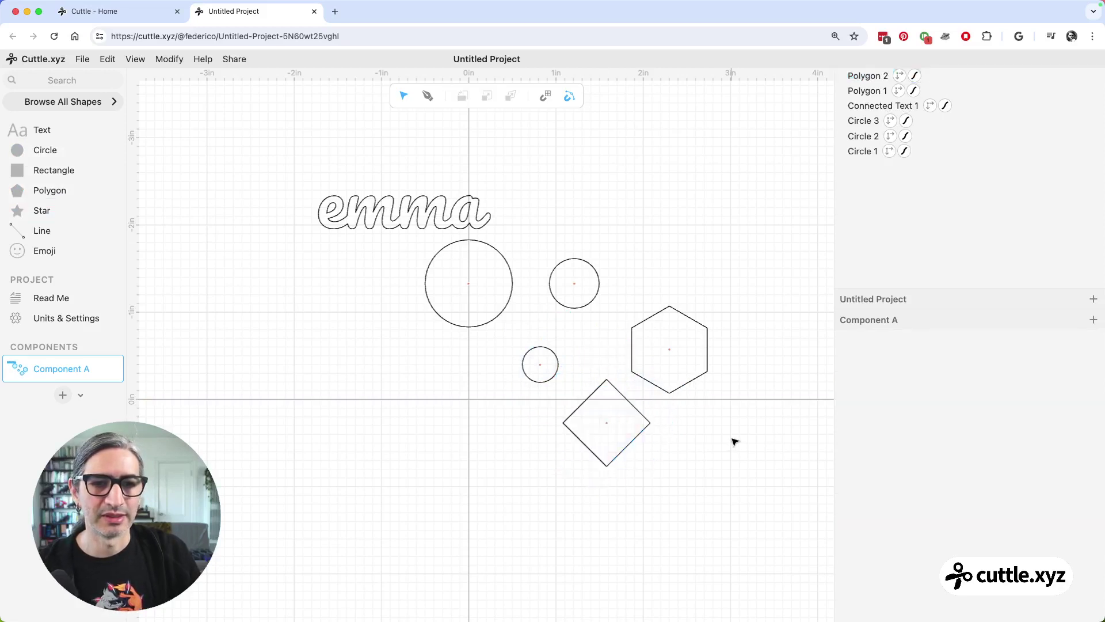
scroll(702, 440, "up", 2)
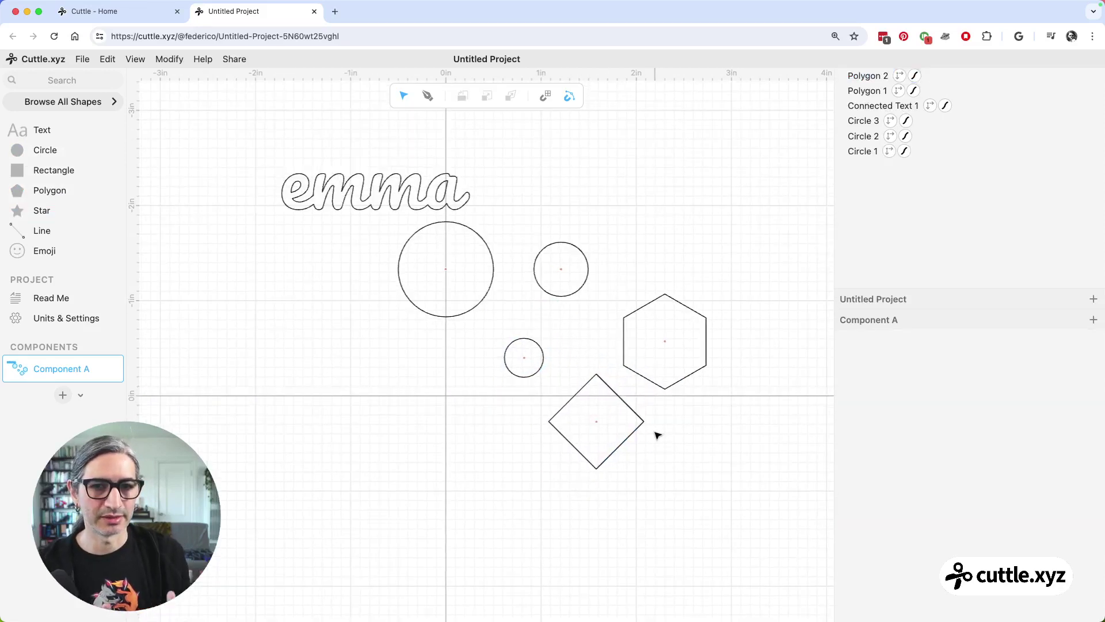
left_click(587, 417)
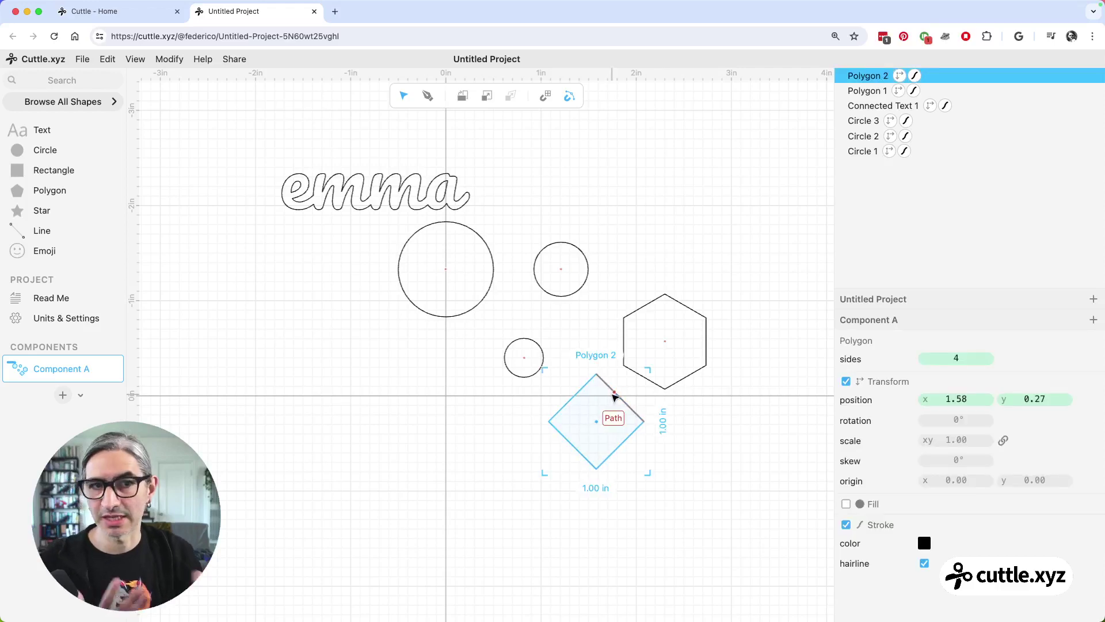
left_click(471, 411)
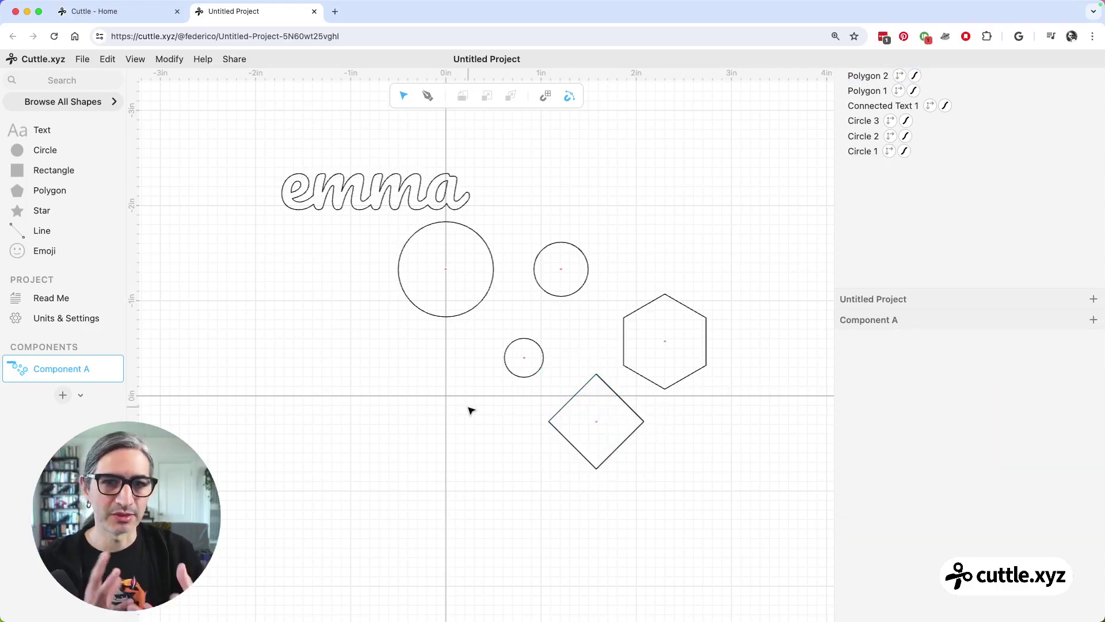
- Add a second component to the project, view Component A's shapes, and return to the new empty component
left_click(63, 395)
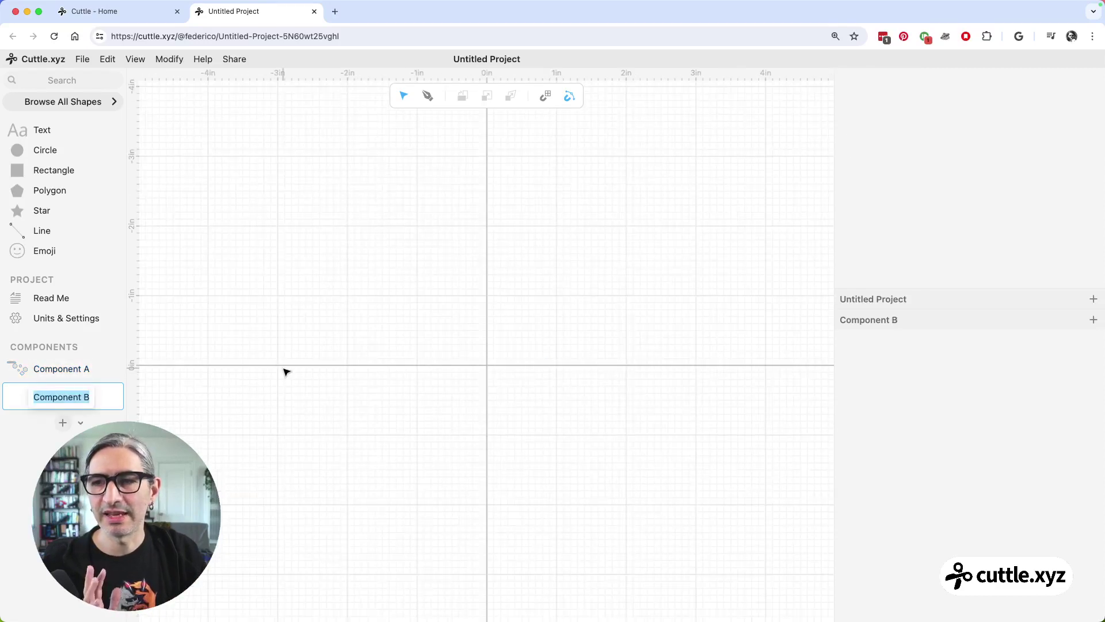
left_click(68, 370)
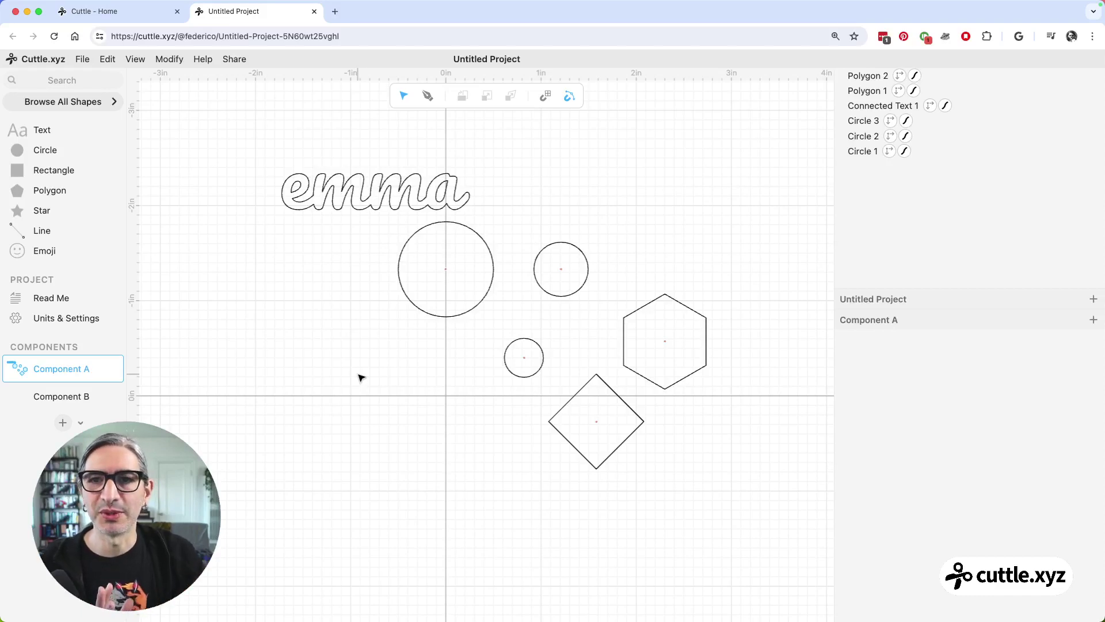
left_click(78, 396)
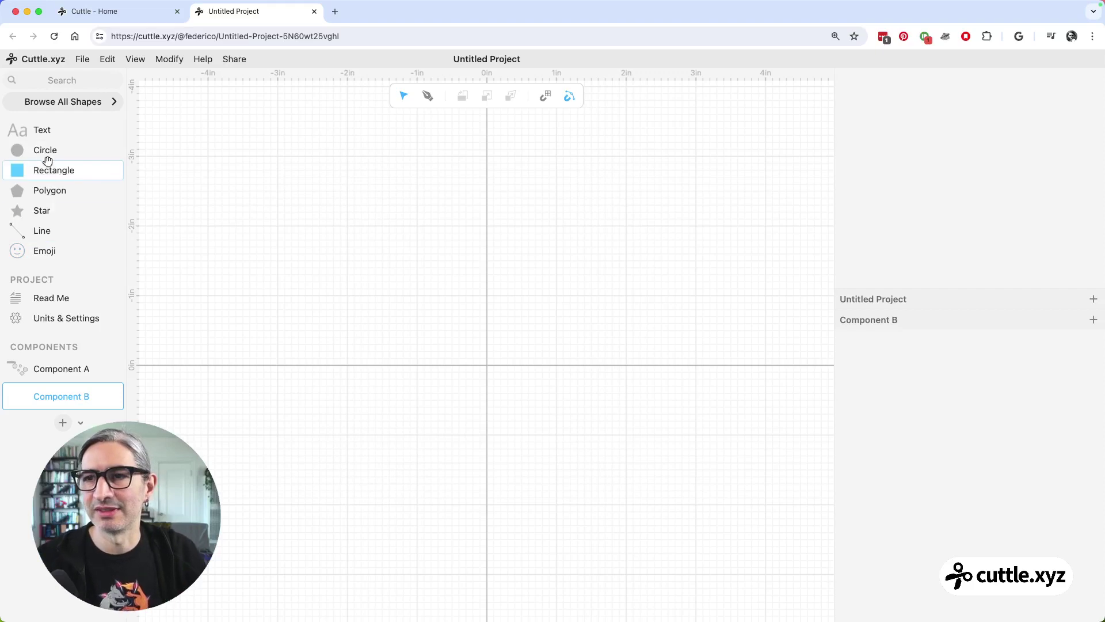
- Place a 1-inch circle at the origin of Component B
left_click_drag(15, 149, 484, 366)
scroll(541, 392, "up", 3)
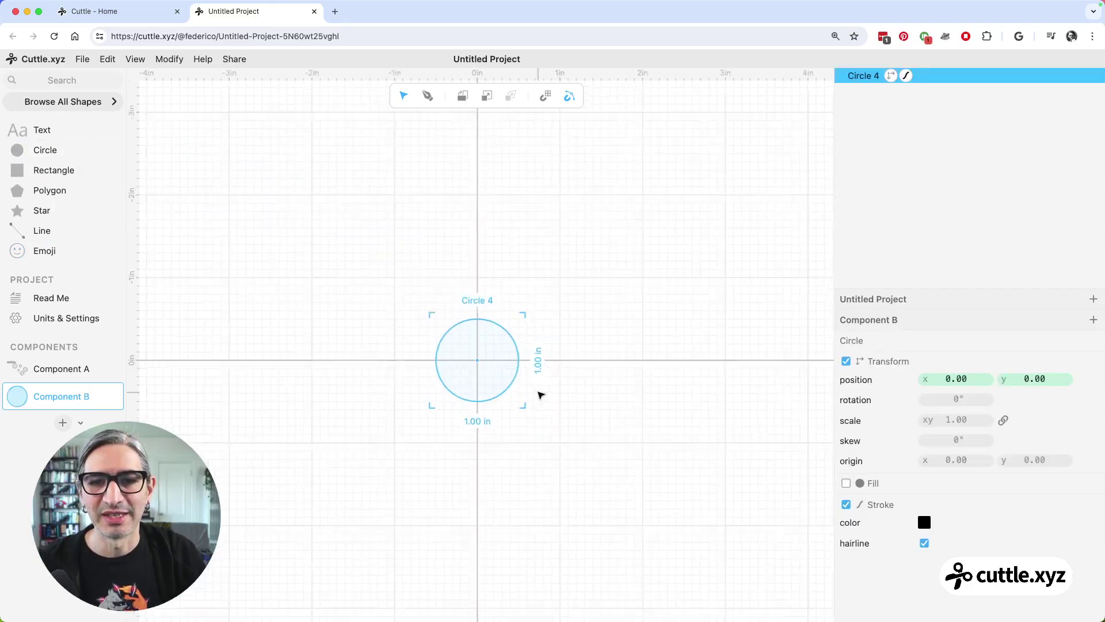
scroll(593, 368, "up", 5)
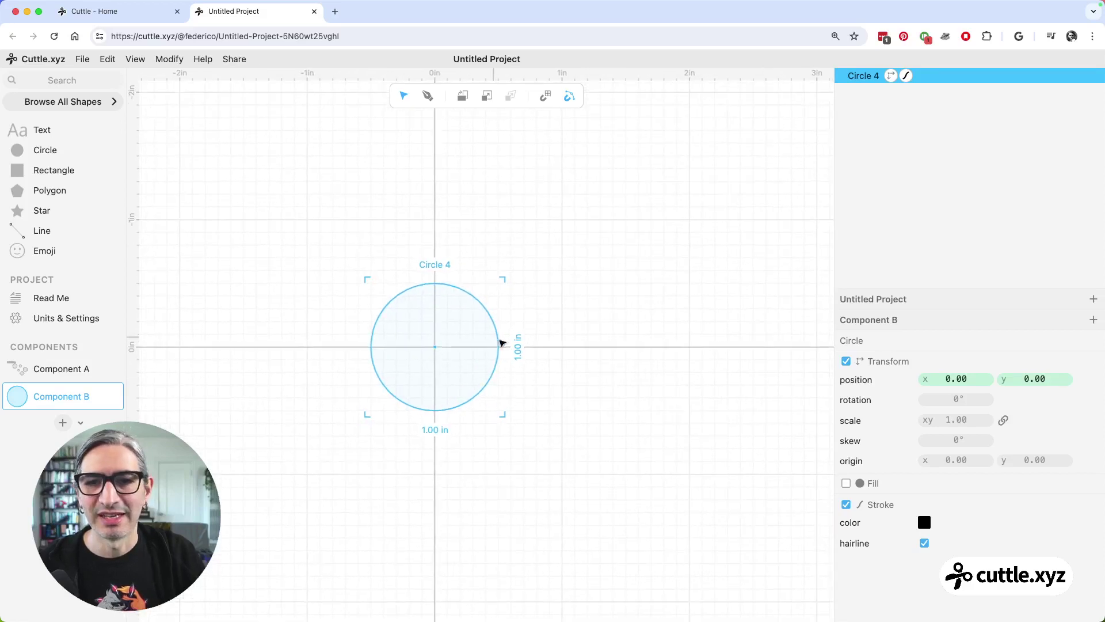
left_click(576, 345)
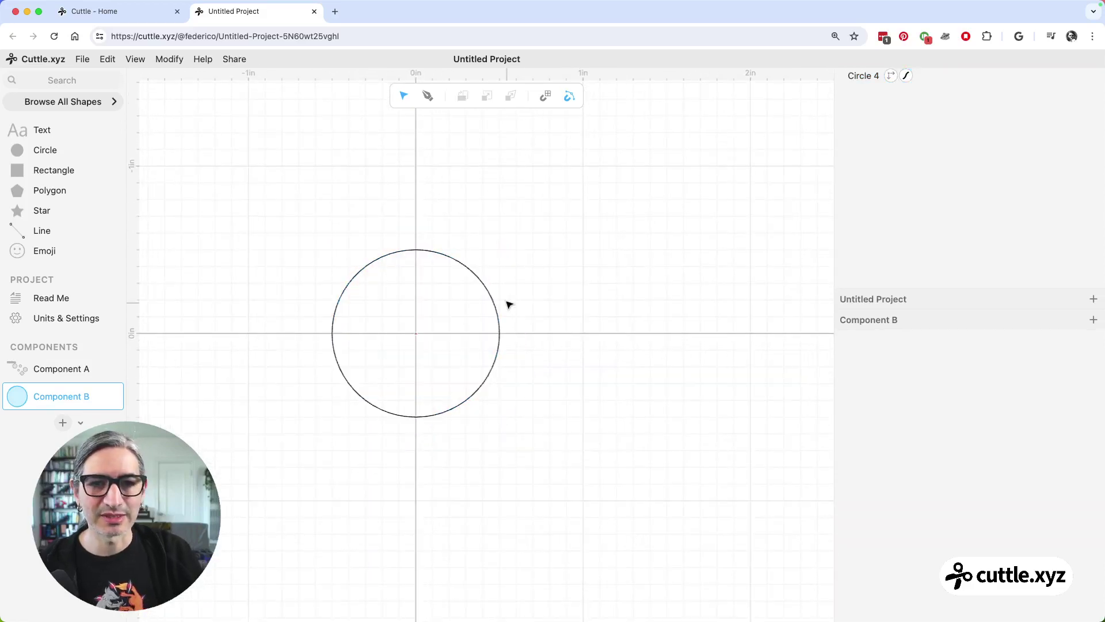
- Set the scale of the circle at Component B's origin to 0.2
left_click_drag(368, 192, 533, 419)
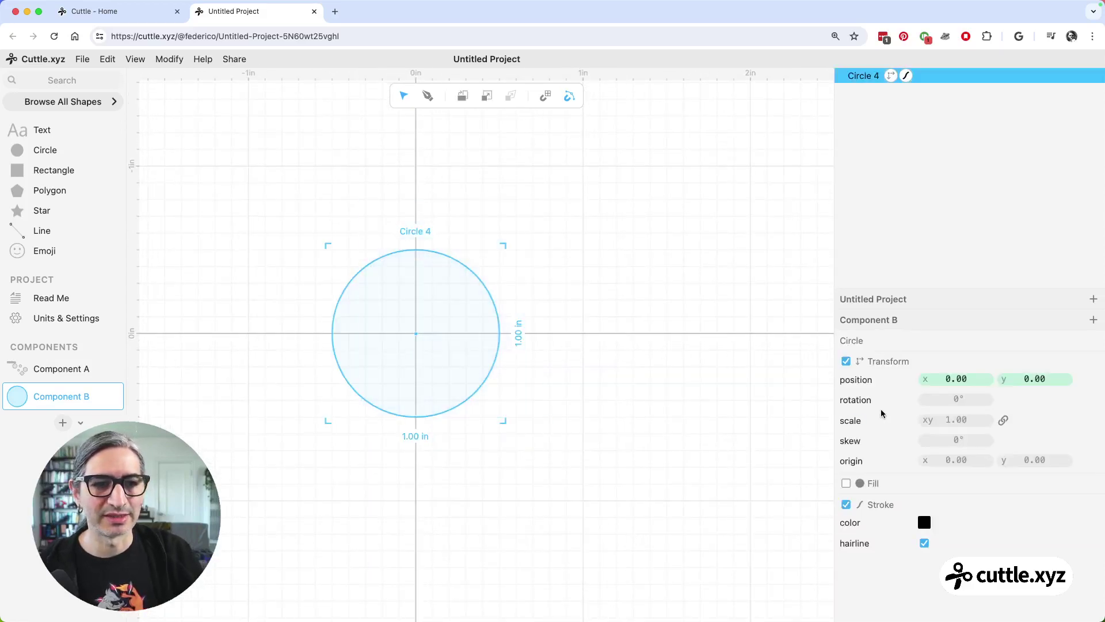
left_click(959, 420)
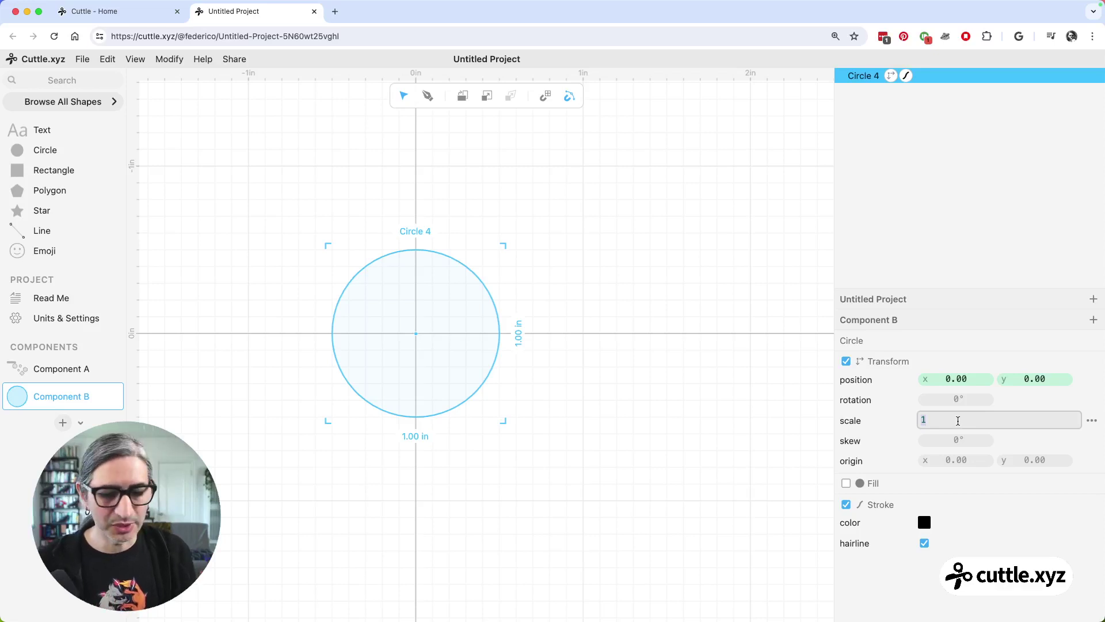
type("0,2")
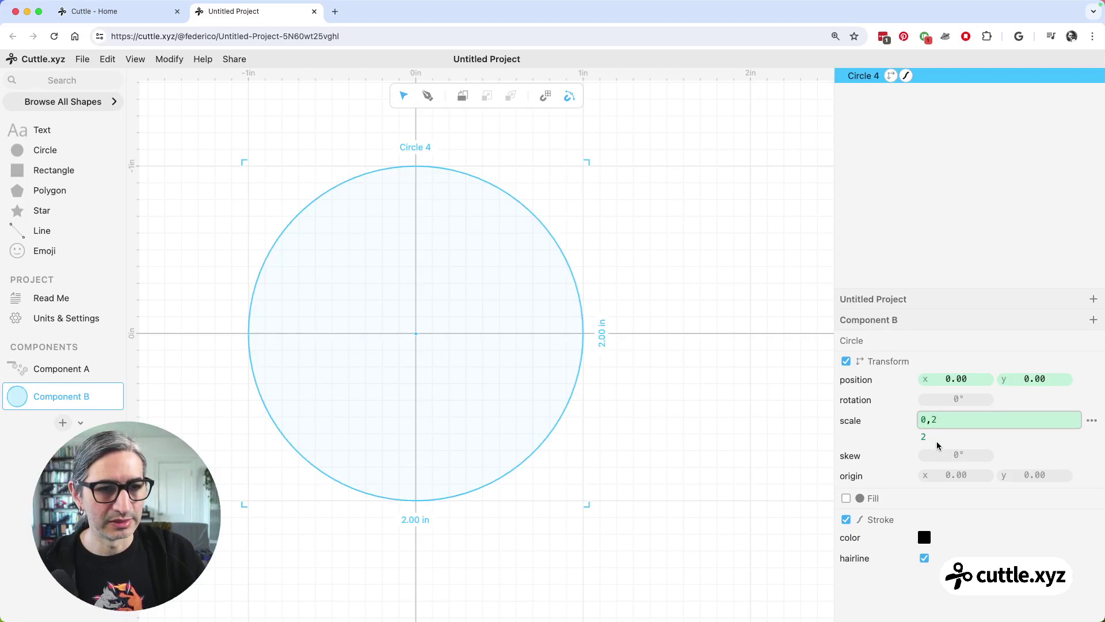
key("BackSpace")
key("BackSpace")
type(".")
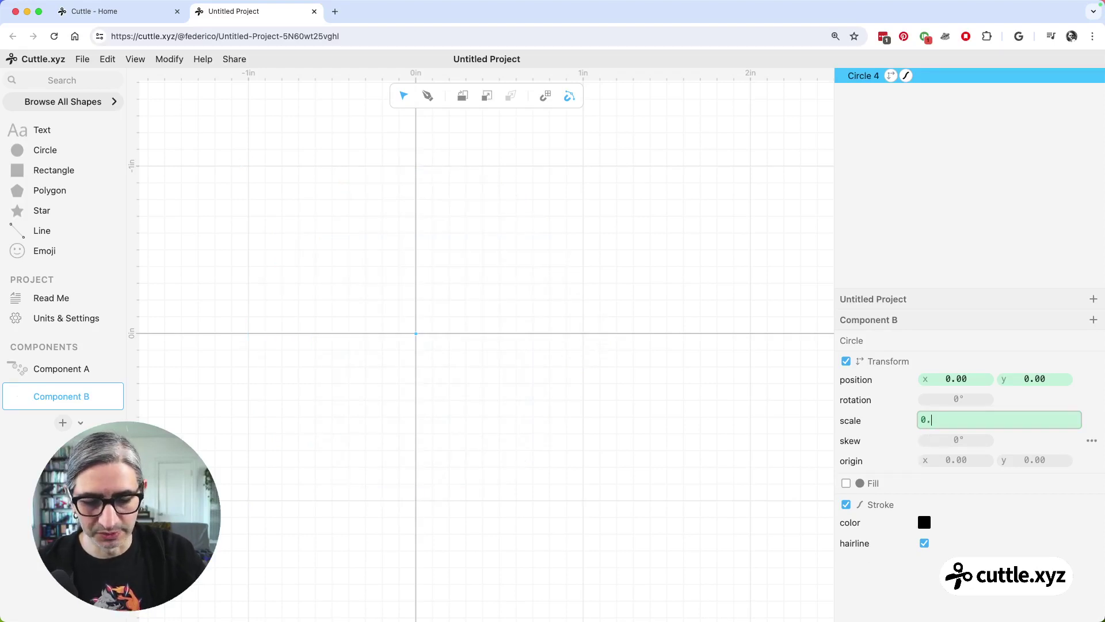
type("2")
left_click(523, 380)
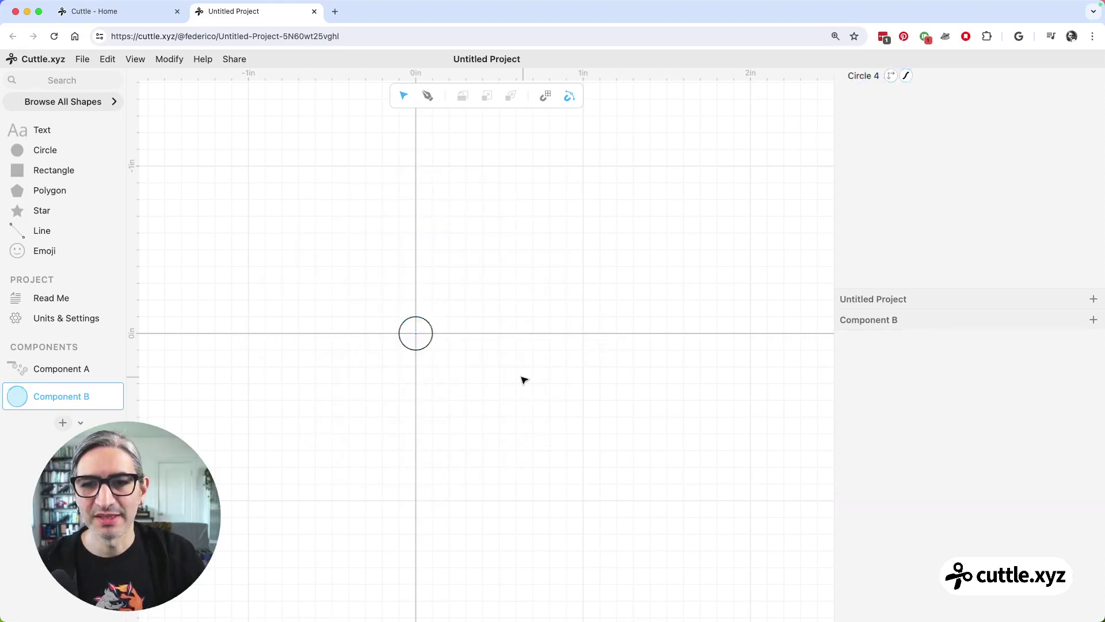
- Change the small circle's stroke color to red
left_click_drag(375, 296, 437, 353)
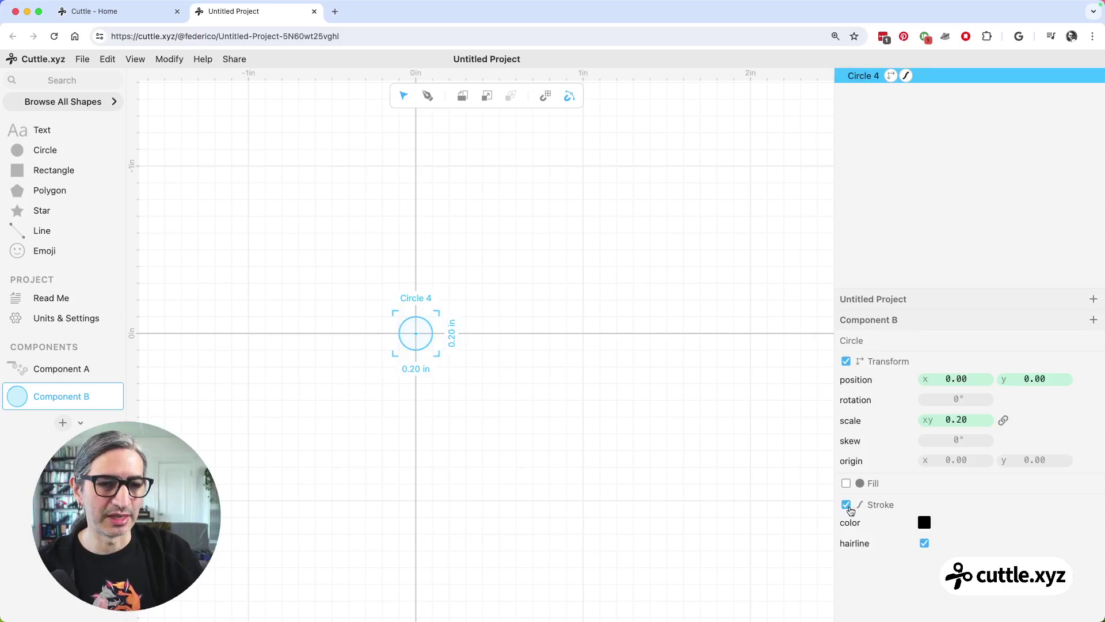
left_click(924, 522)
left_click(827, 499)
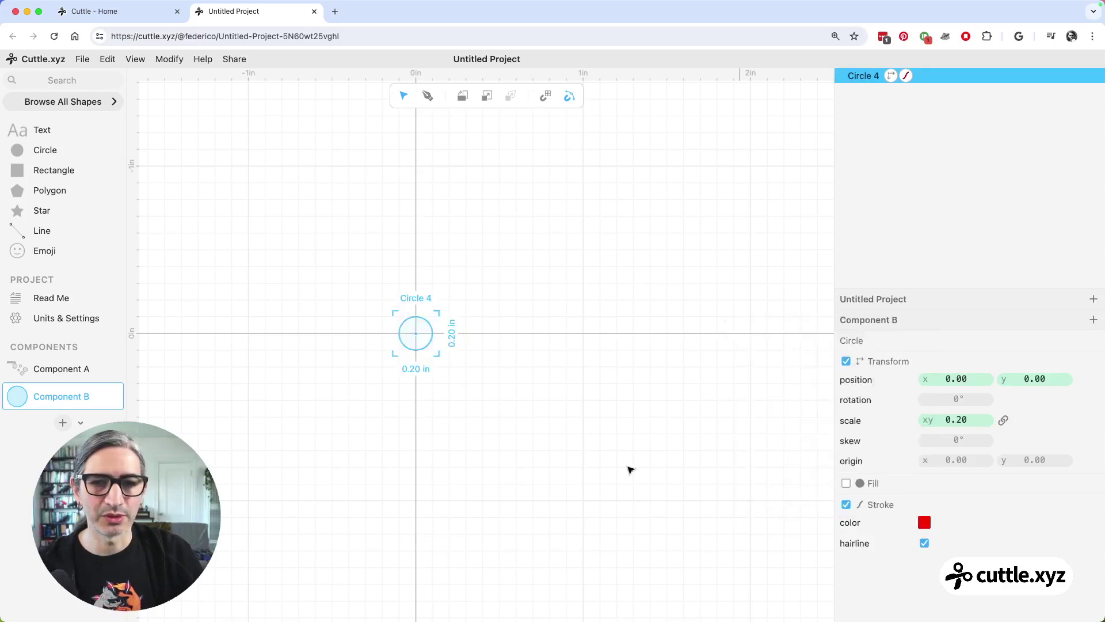
left_click(563, 446)
scroll(472, 398, "up", 1)
scroll(467, 391, "up", 2)
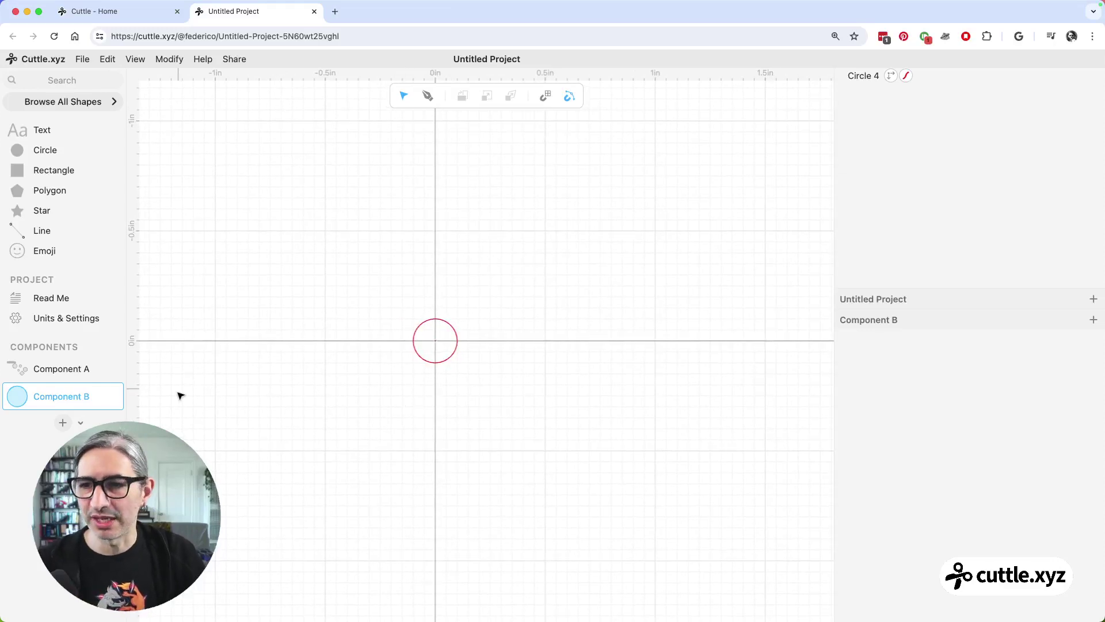
- Rename Component B as "screw hole"
double_click(64, 399)
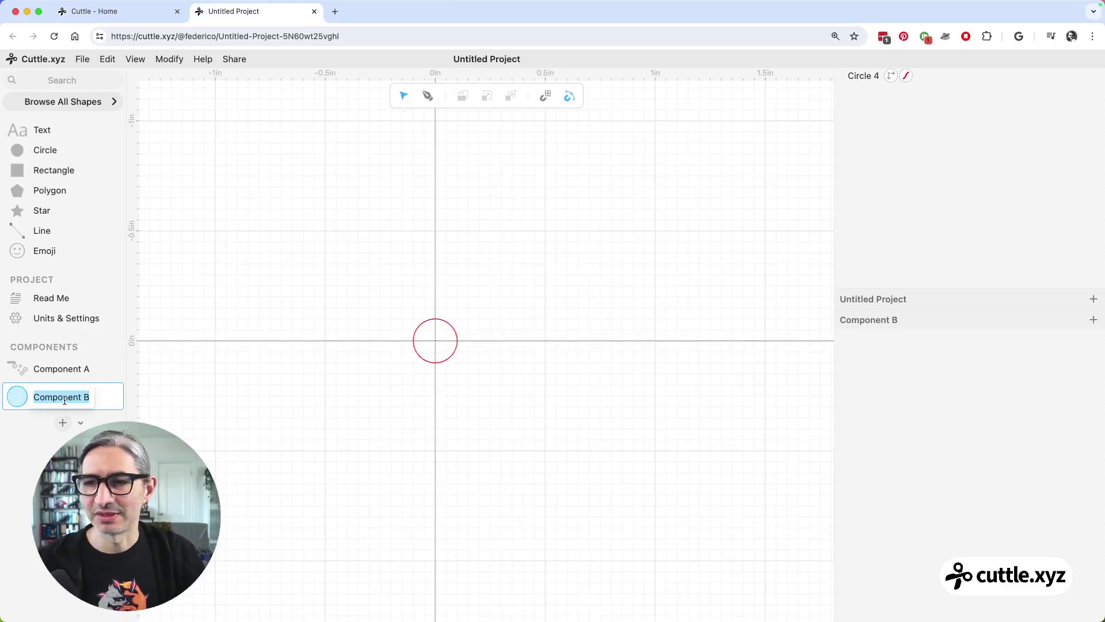
type("screw")
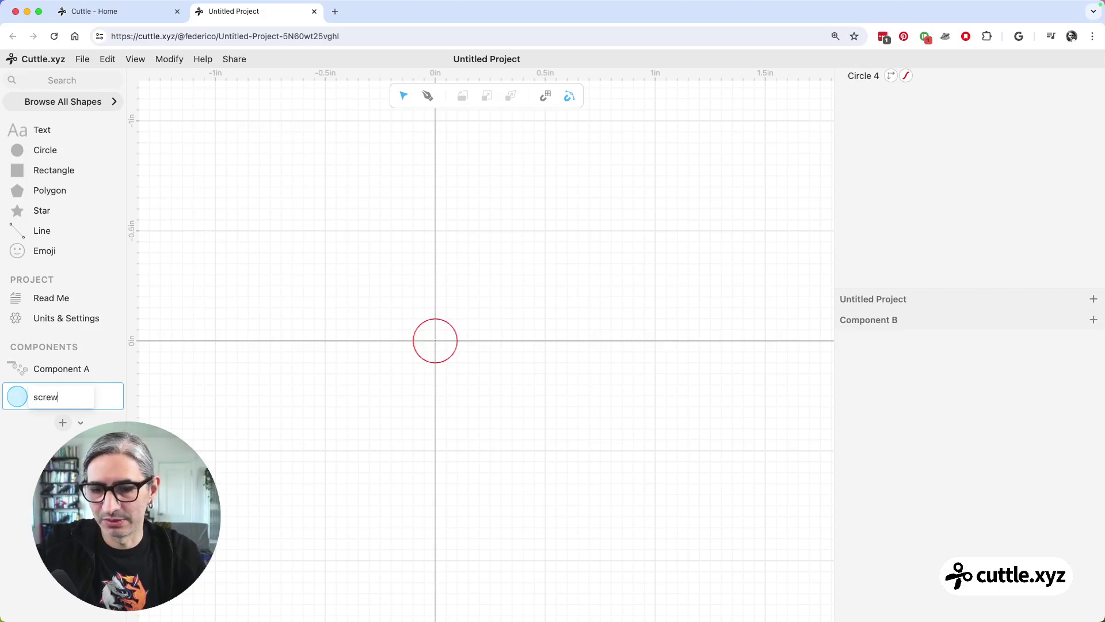
type(" hole")
key("Return")
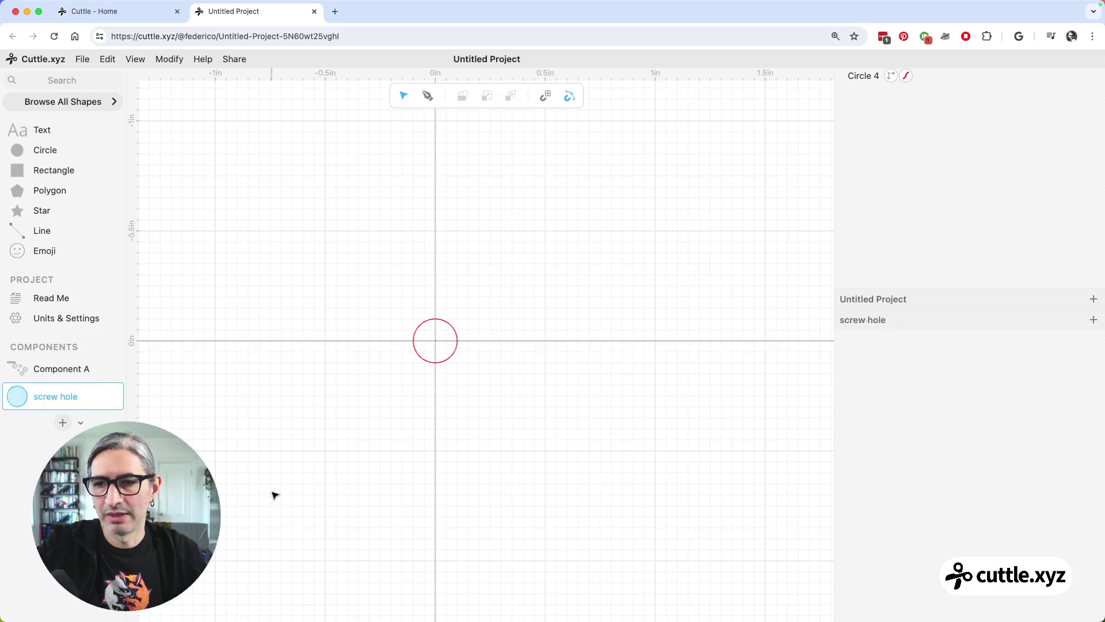
- Add a new component to the project and place a rectangle at its origin
left_click(69, 427)
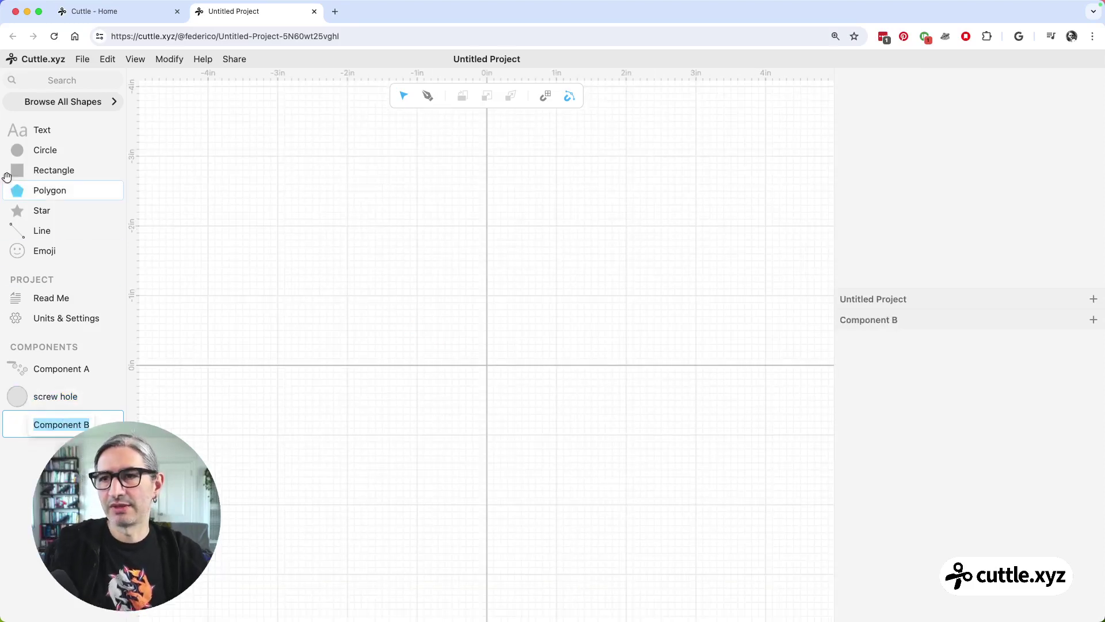
left_click_drag(15, 173, 491, 364)
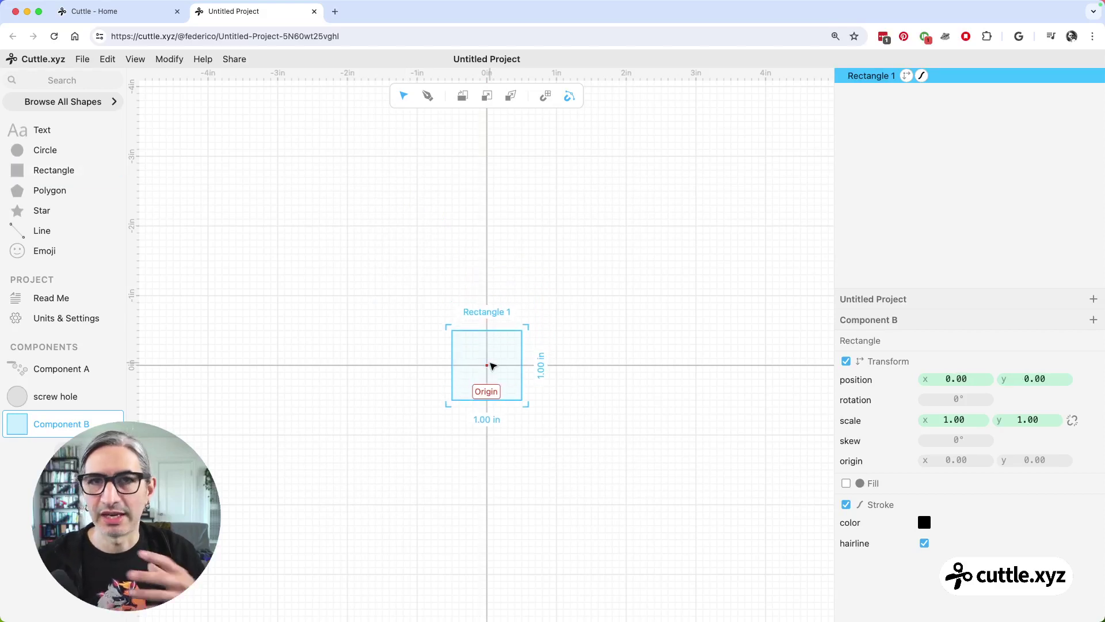
- Link the rectangle's x and y scale, and set the uniform scale to 3
left_click(1072, 420)
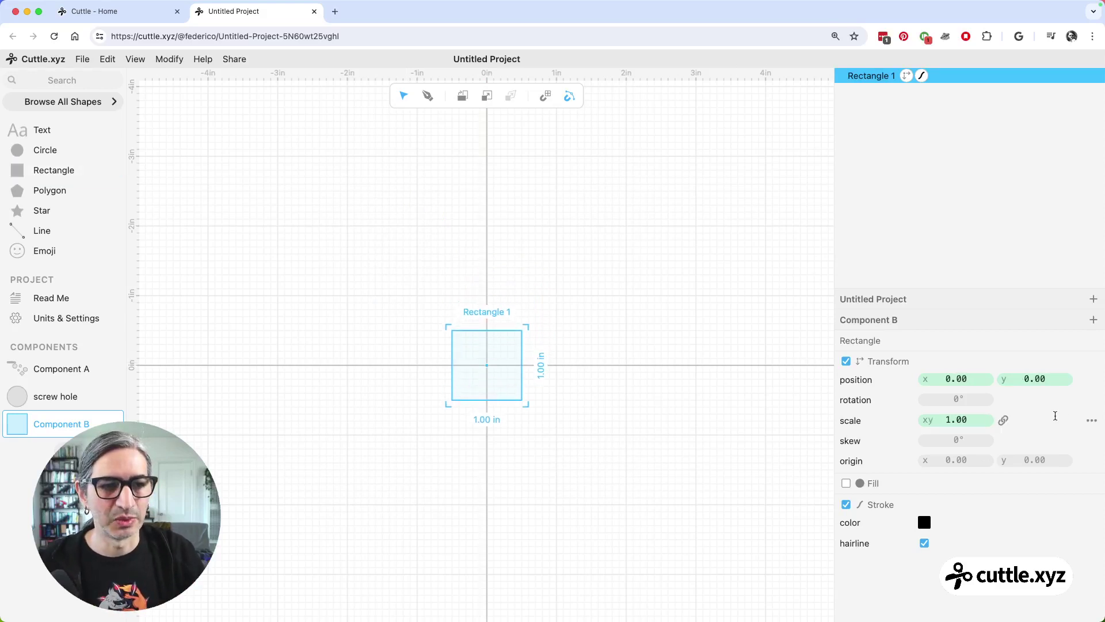
left_click_drag(967, 420, 1011, 419)
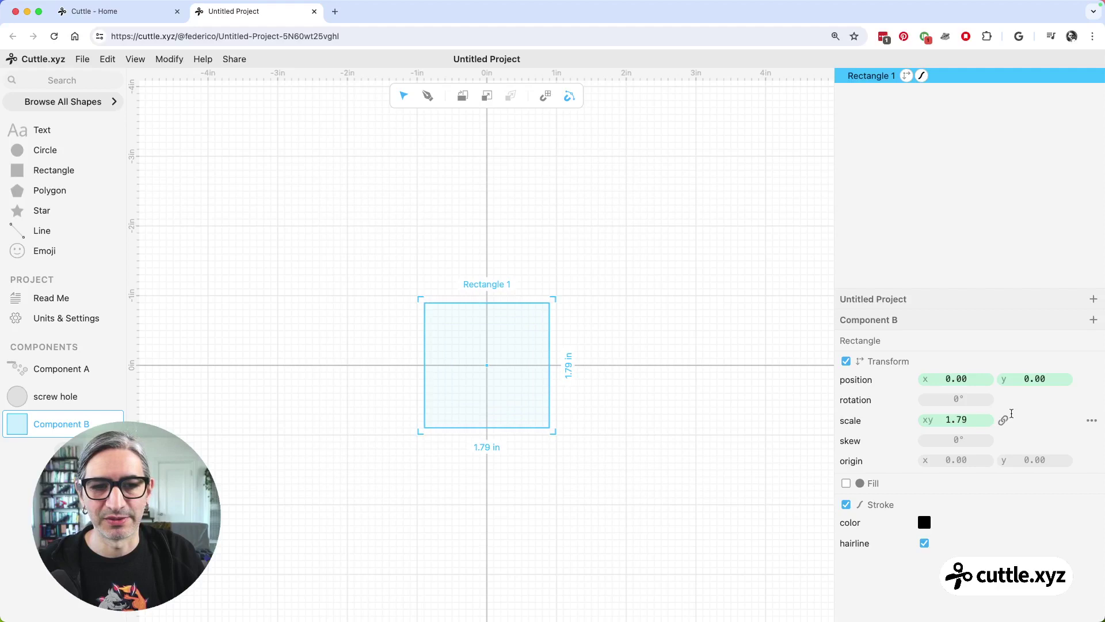
left_click(958, 420)
type("3")
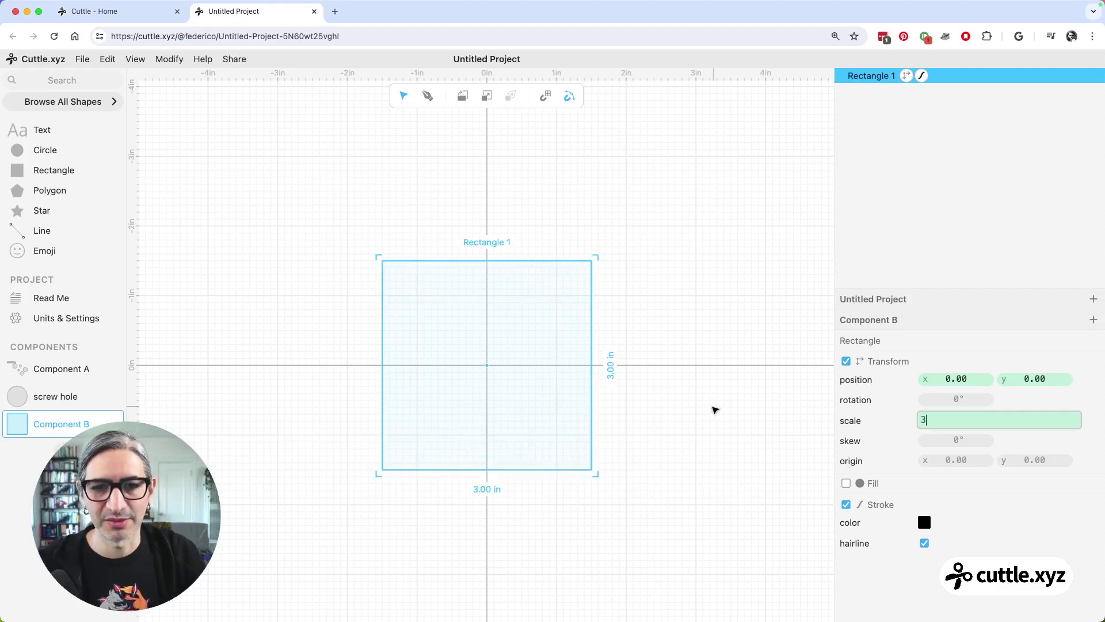
left_click(649, 401)
scroll(649, 401, "up", 1)
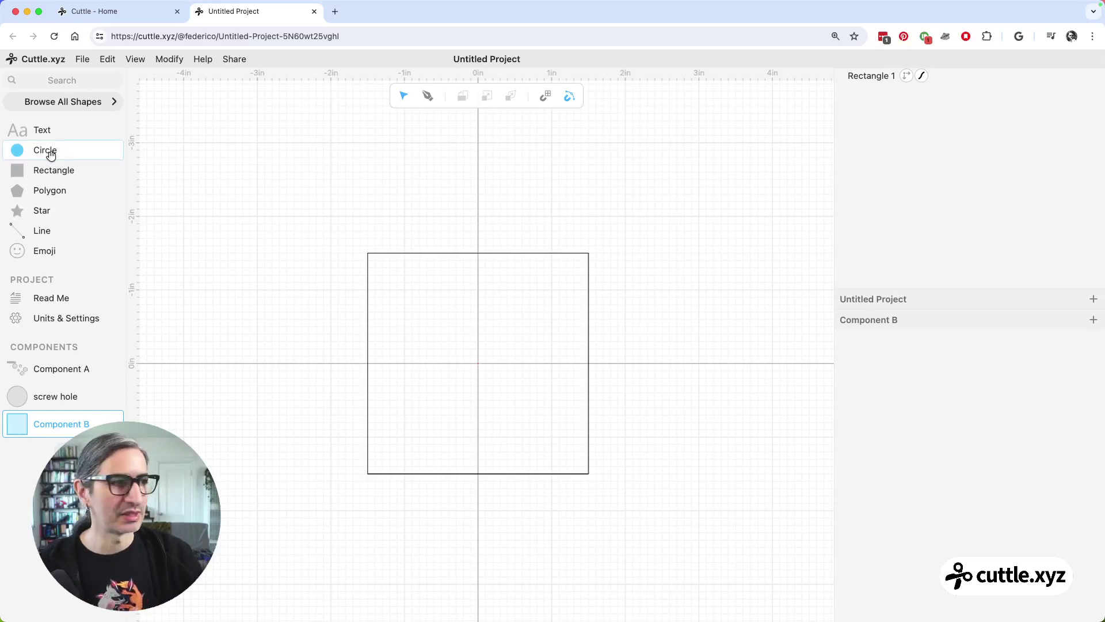
- Place a screw hole component inside the square's upper-left corner at about x -1.26, y -1.25
left_click_drag(10, 387, 384, 271)
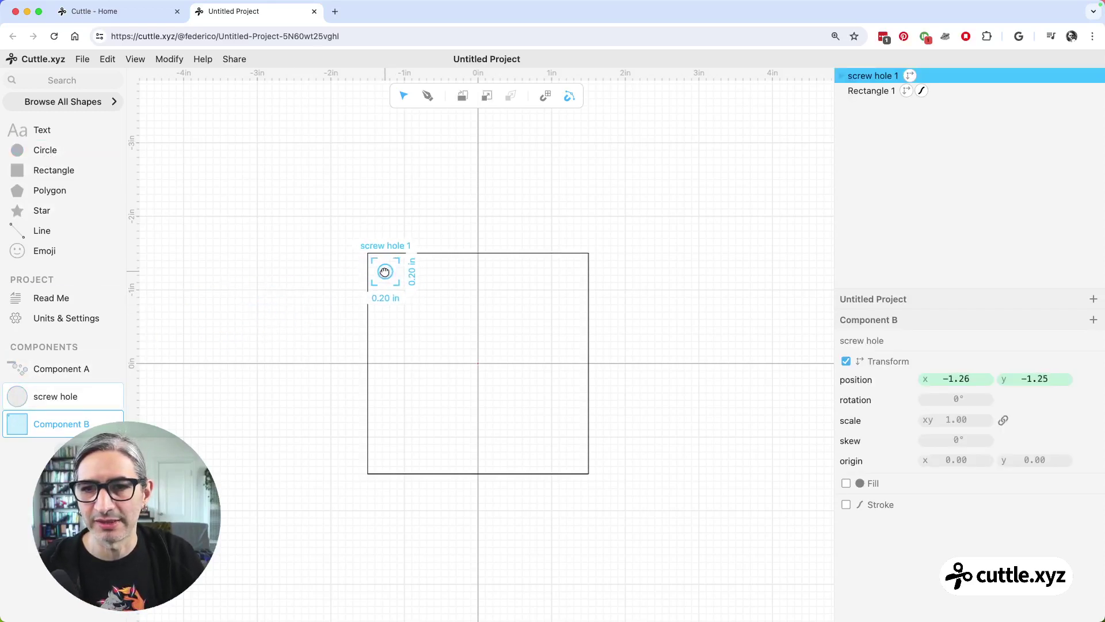
left_click(368, 322)
scroll(368, 320, "up", 2)
left_click(267, 313)
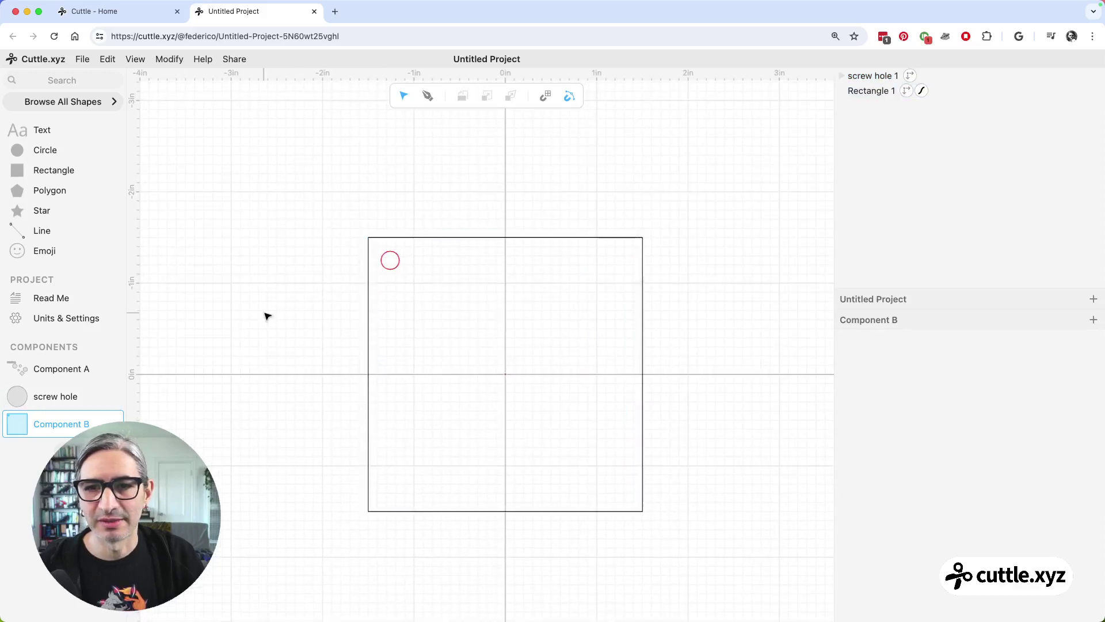
- Place screw holes in the three remaining corners: upper right at about 1.24, -1.27, lower left at about -1.29, 1.30, and lower right
scroll(252, 316, "right", 2)
left_click_drag(25, 399, 595, 255)
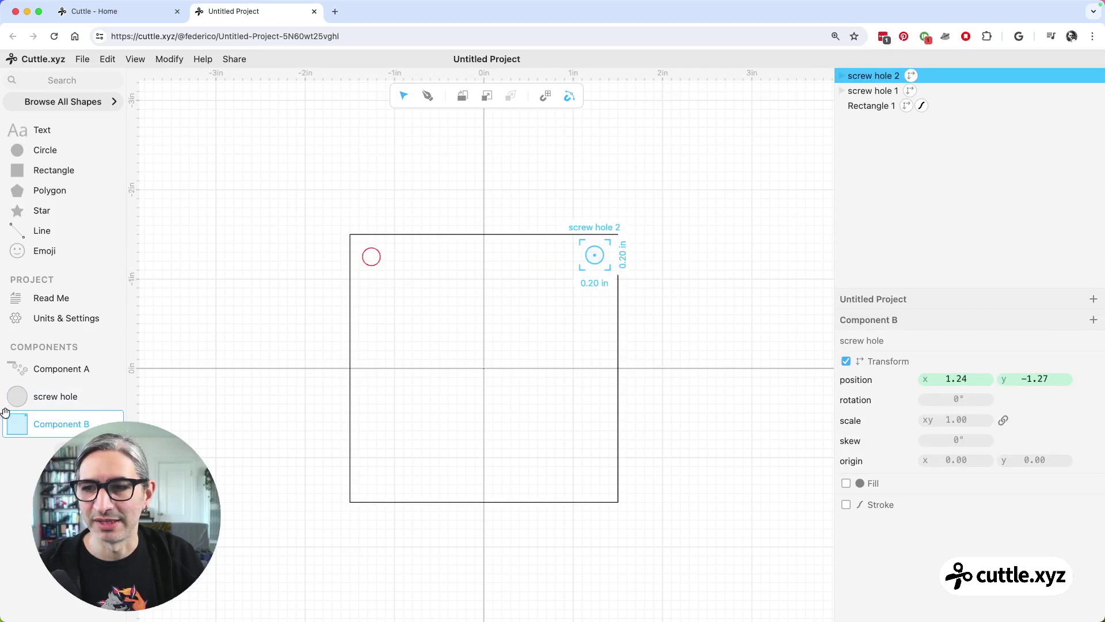
left_click_drag(12, 403, 371, 481)
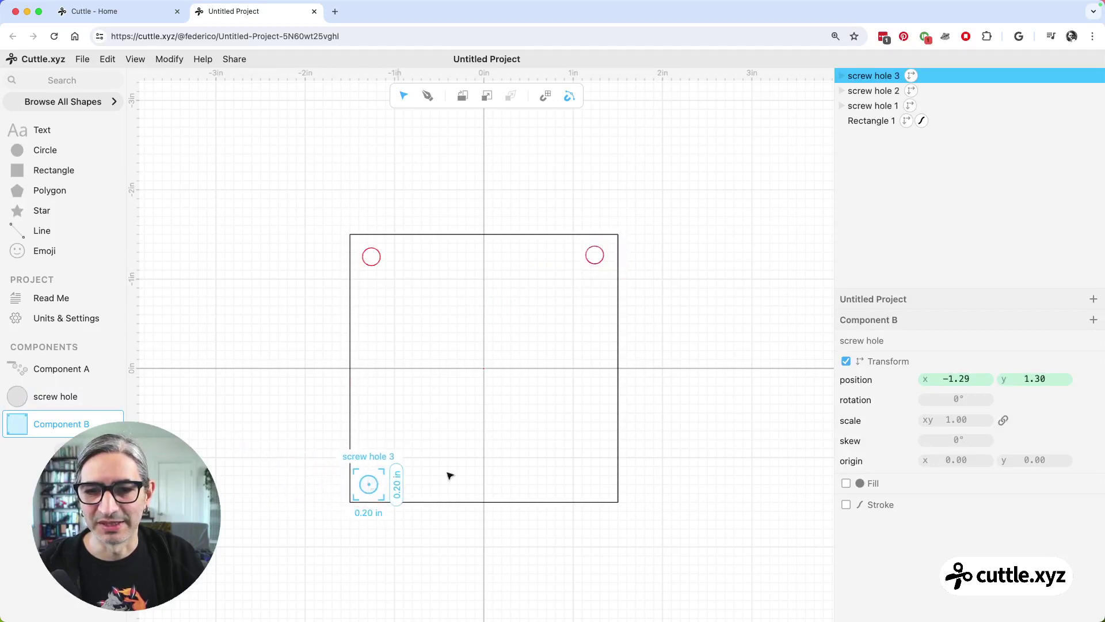
left_click_drag(16, 398, 602, 486)
left_click(720, 468)
scroll(663, 480, "up", 2)
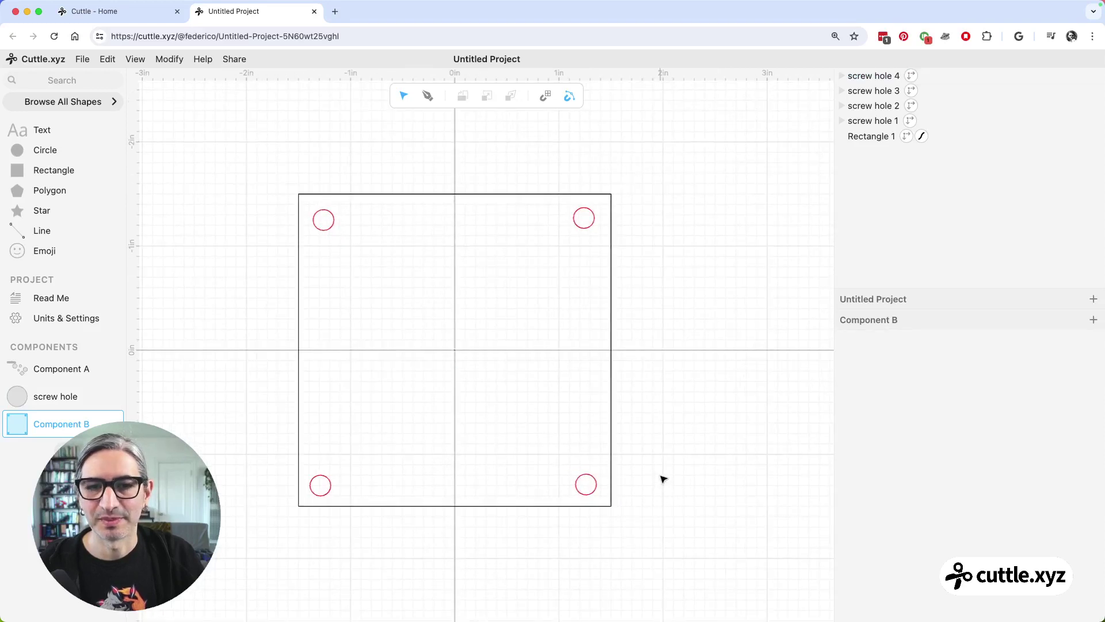
- Place a fifth screw hole at the centre of the square, at x 0.00, y 0.00
scroll(572, 476, "down", 1)
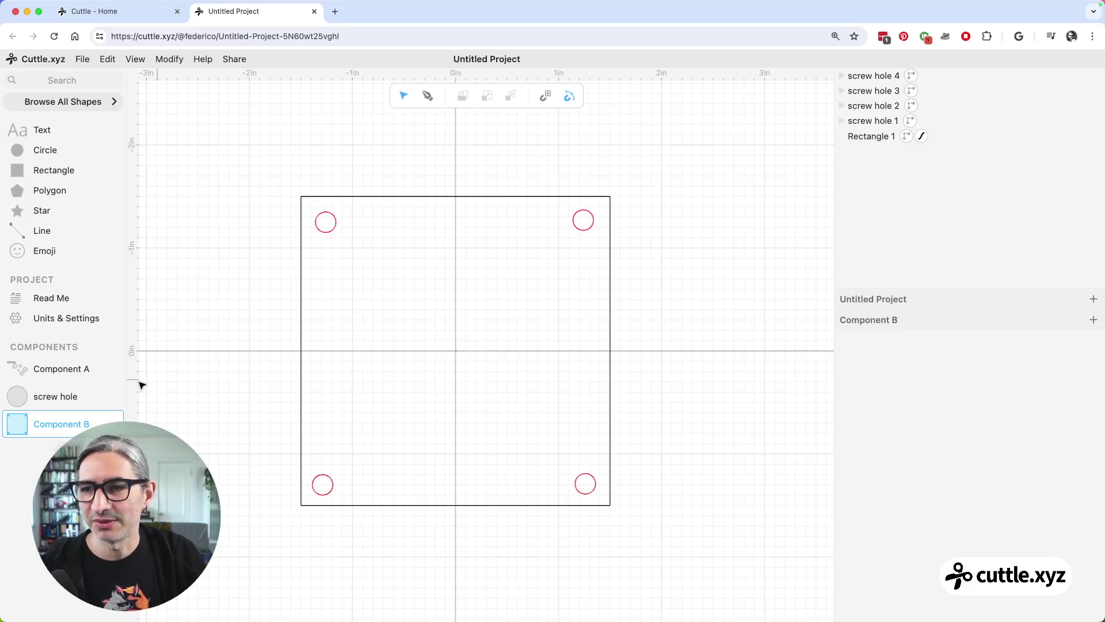
left_click_drag(21, 397, 455, 351)
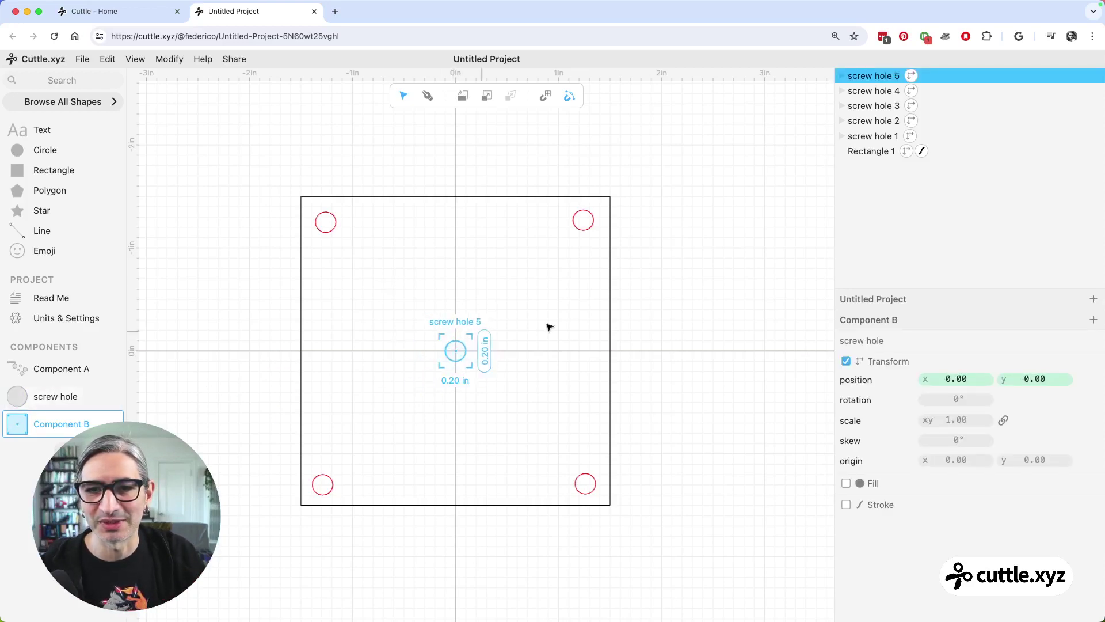
left_click(564, 327)
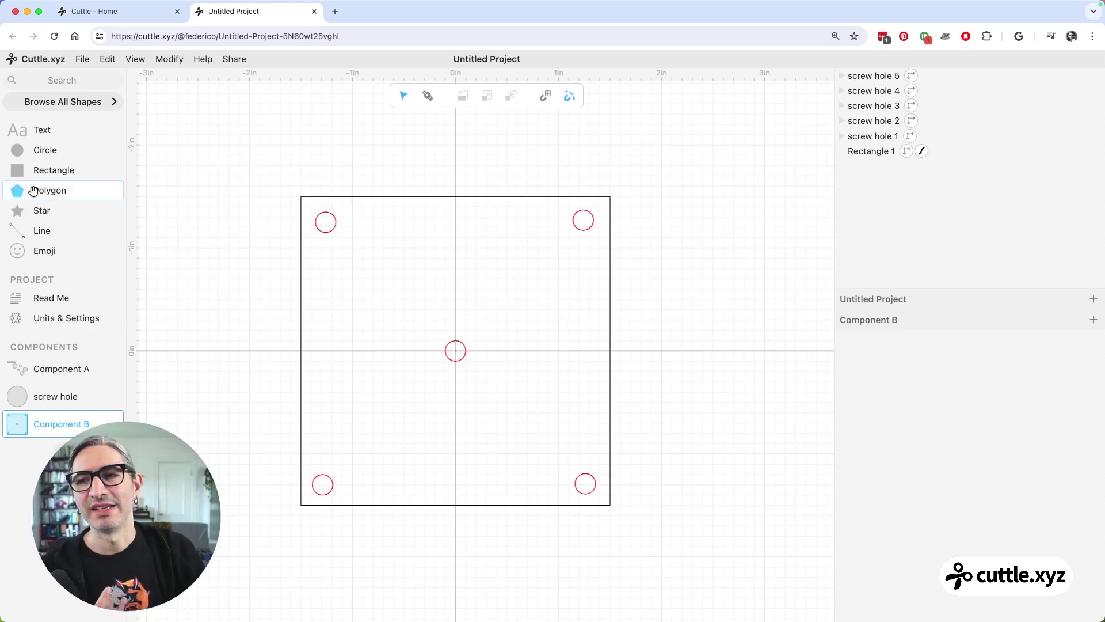
- Try out a plain circle below the upper-left screw hole with its scale set to 0-.2, and delete it
left_click_drag(27, 150, 339, 259)
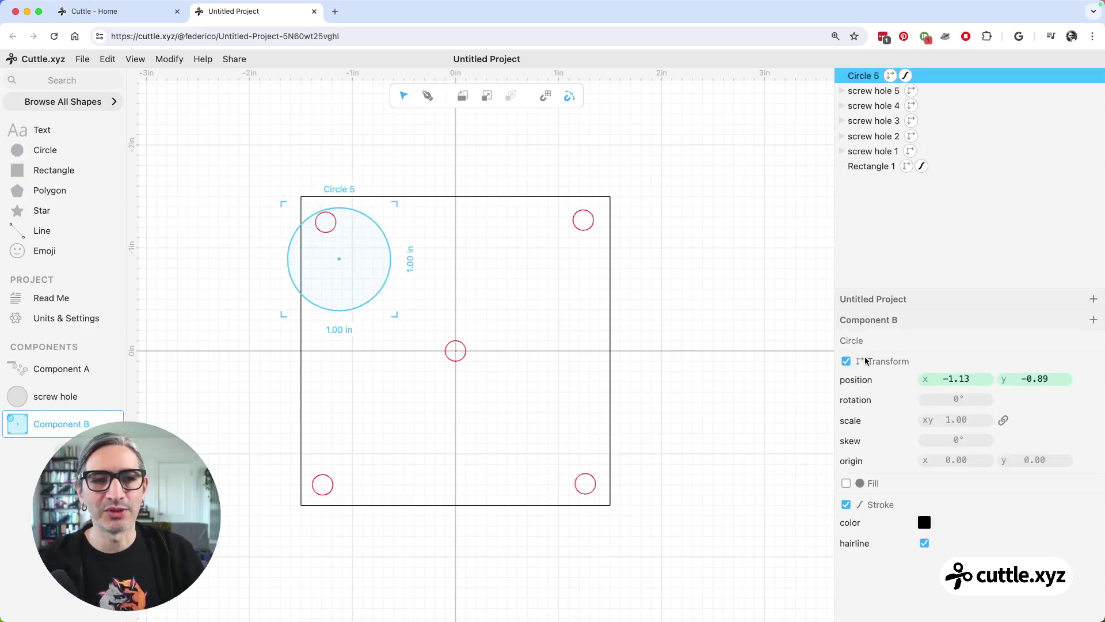
left_click(953, 417)
type("0-.2")
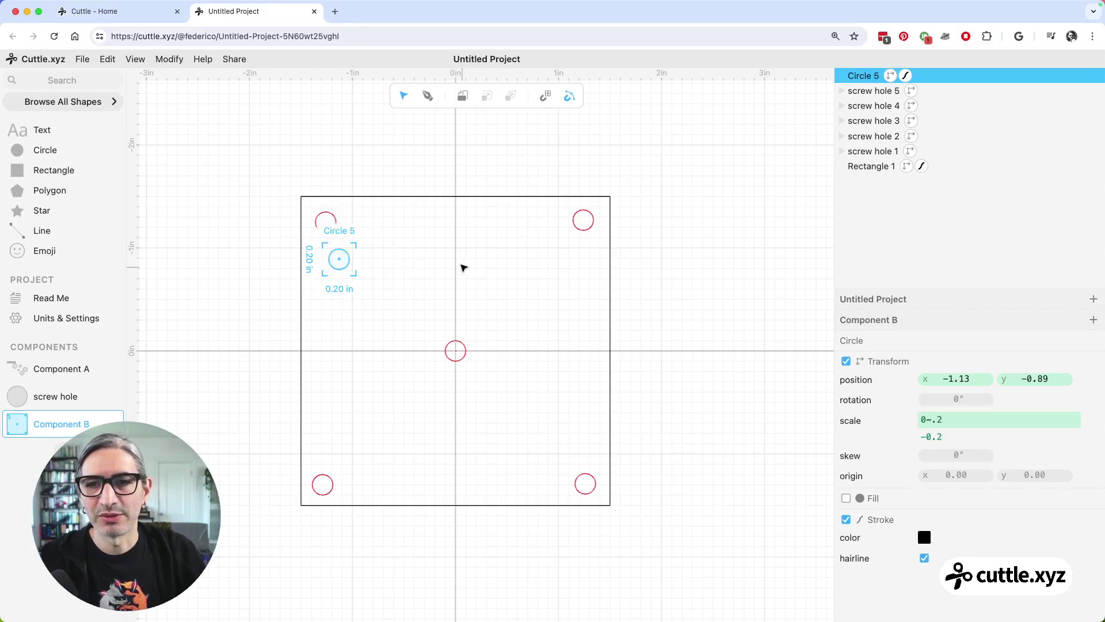
left_click(339, 270)
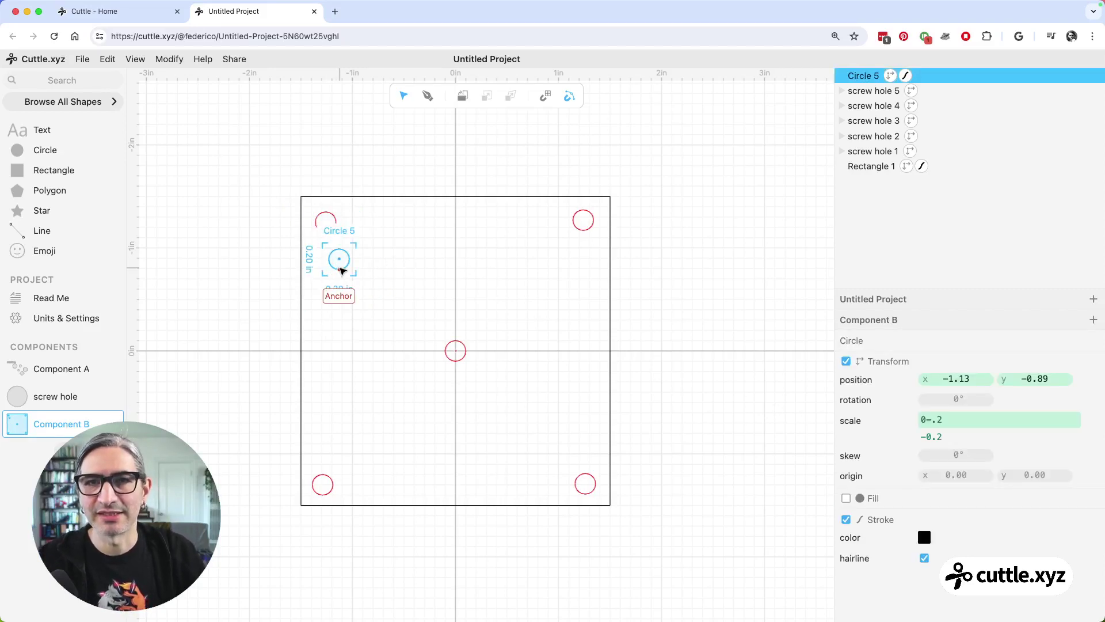
key("BackSpace")
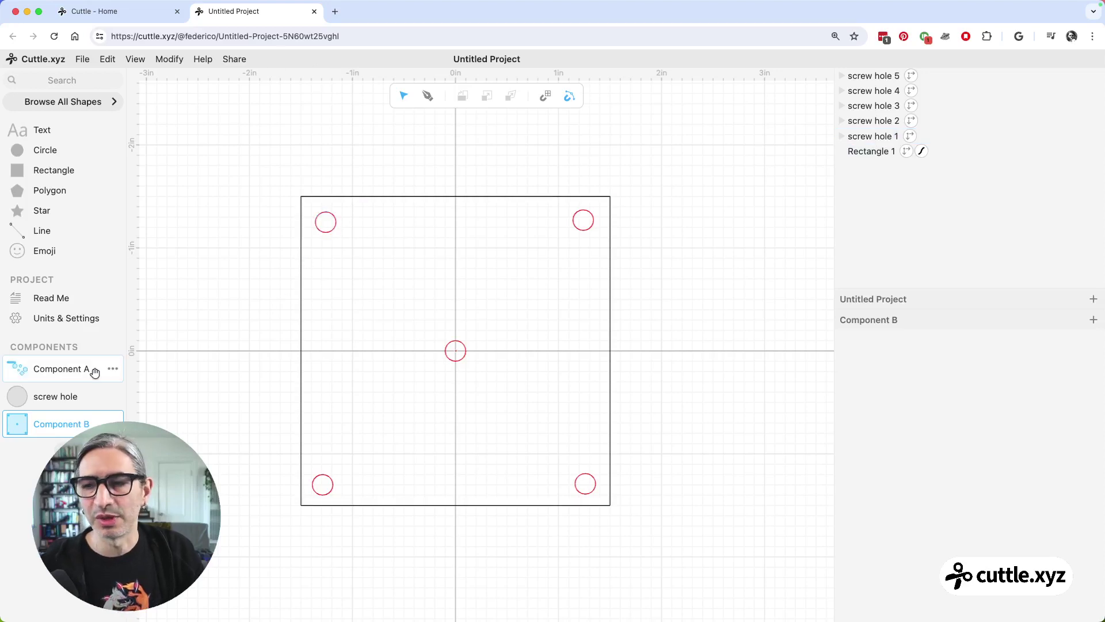
- Set the scale of the circle inside the screw hole component to 0.3, and return to Component B
left_click(73, 395)
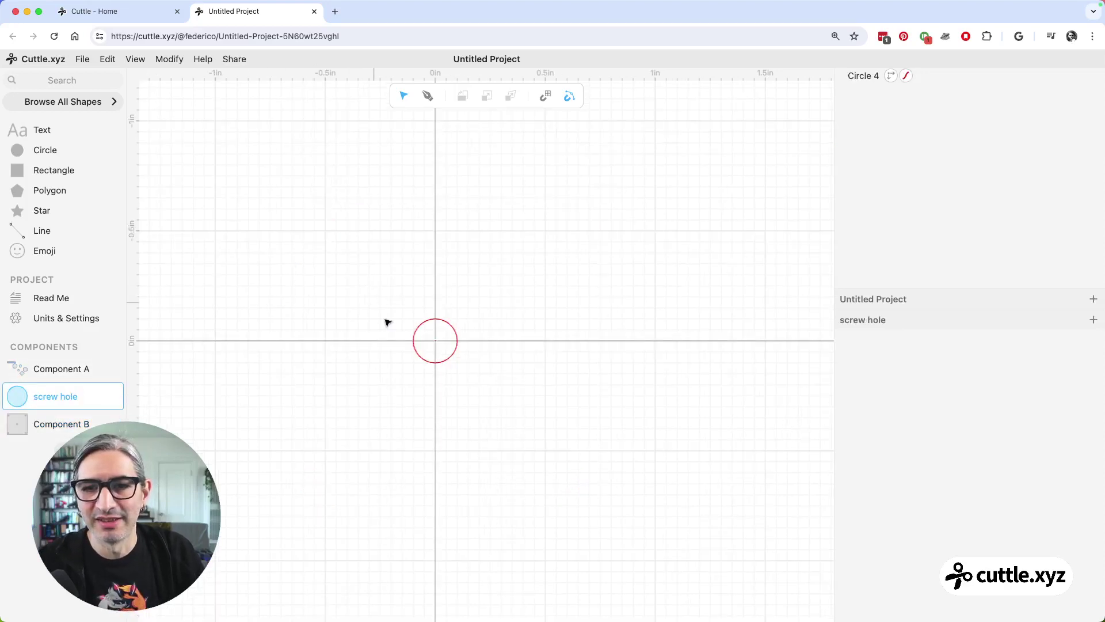
left_click_drag(384, 321, 478, 409)
left_click(960, 419)
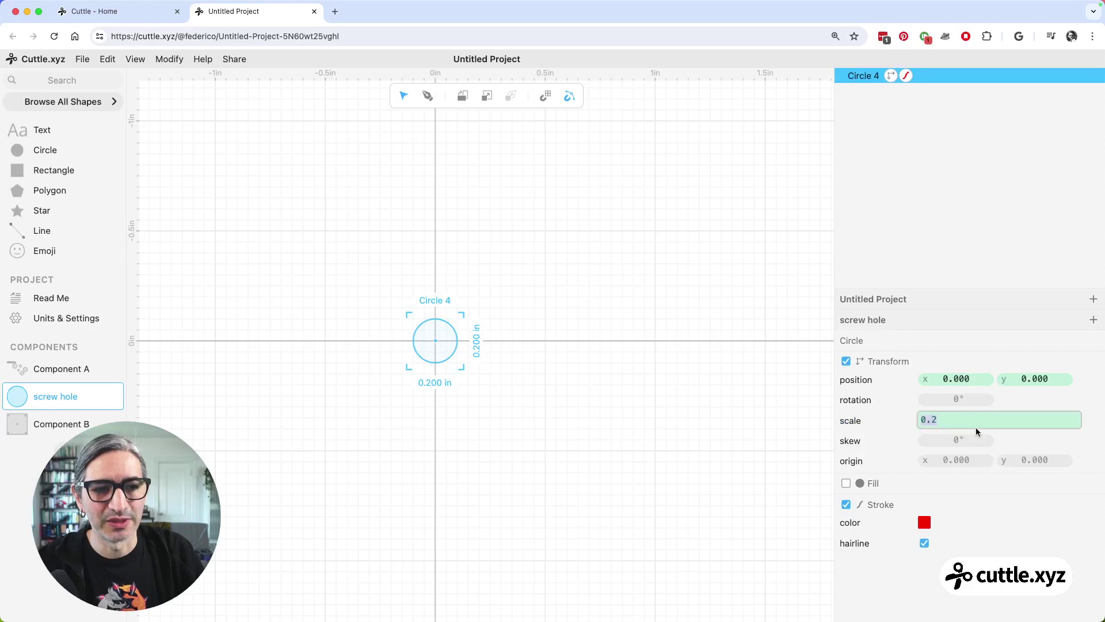
type("0.3")
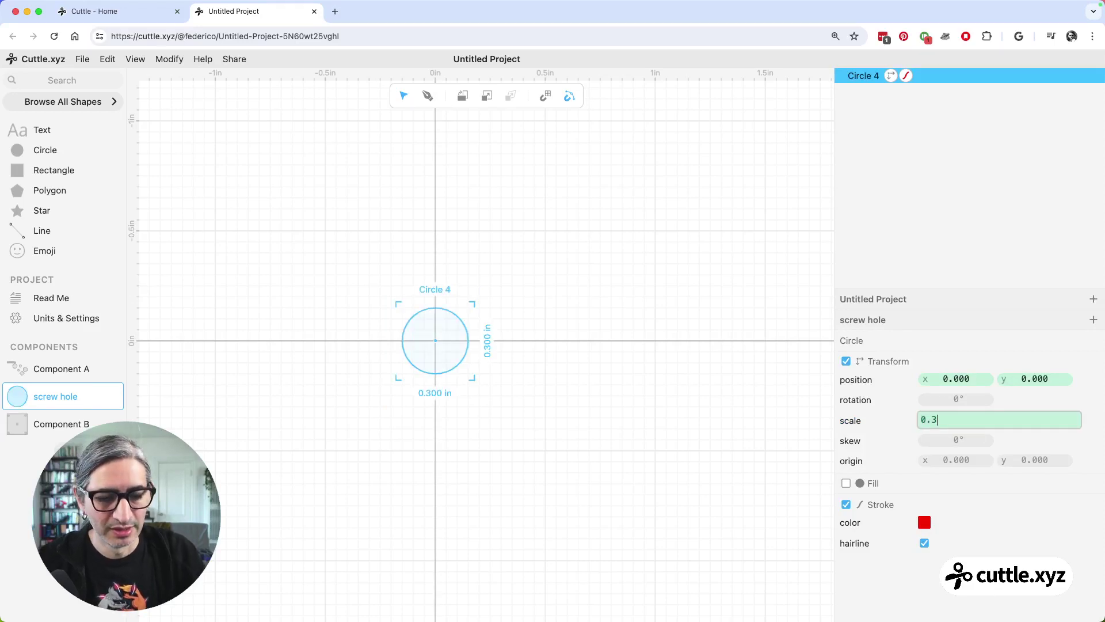
key("Return")
left_click(72, 424)
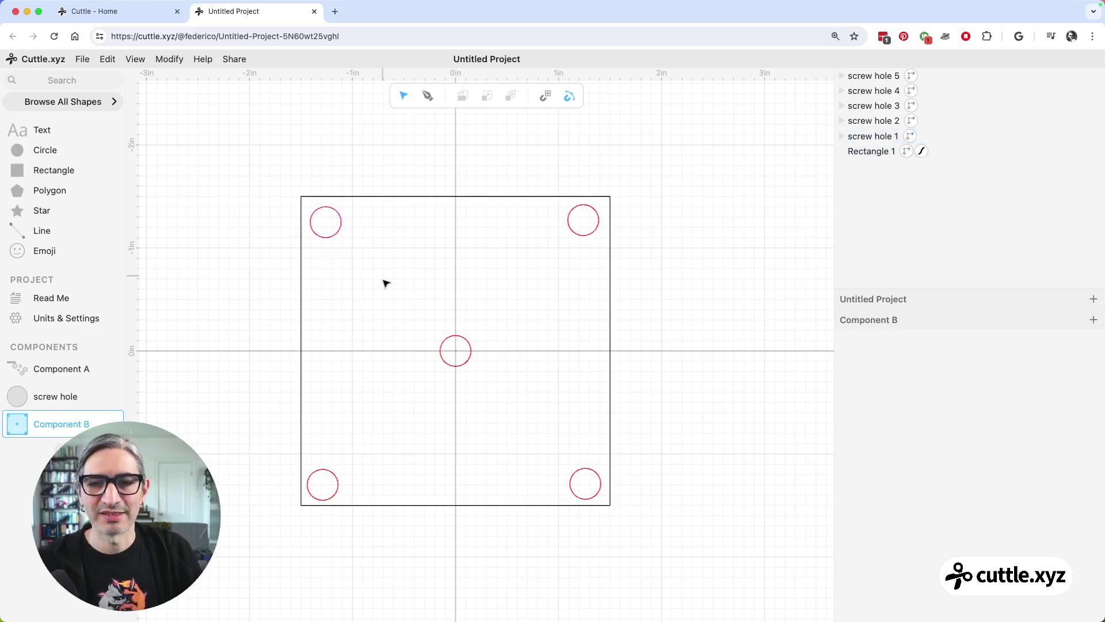
- Edit the upper-left screw hole in place within Component B, setting the scale of its inner circle to 0.25
left_click(336, 236)
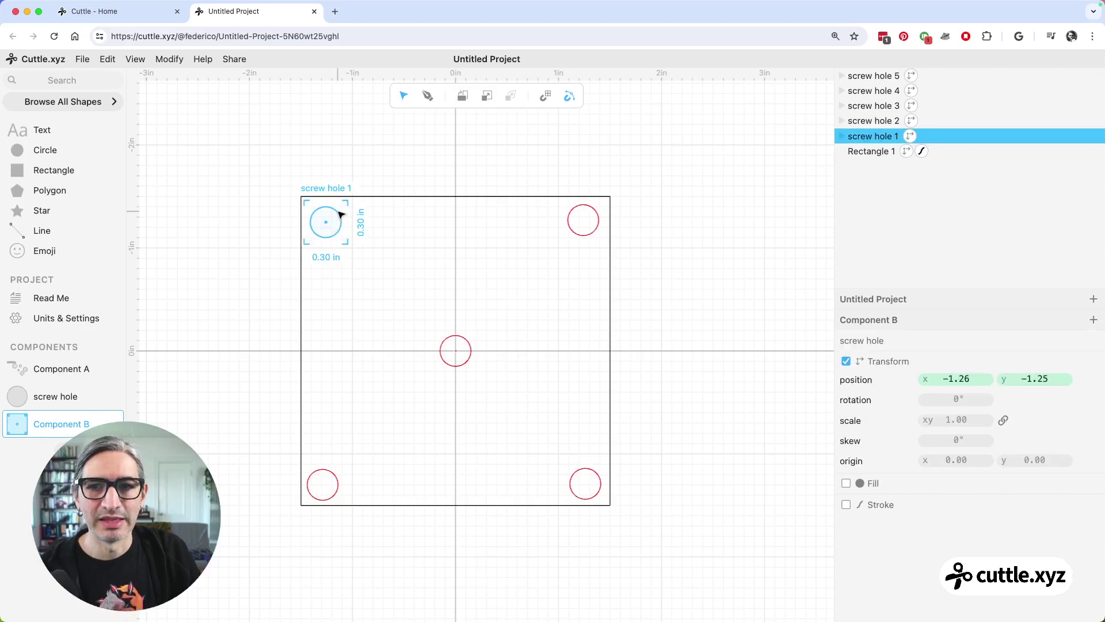
double_click(340, 215)
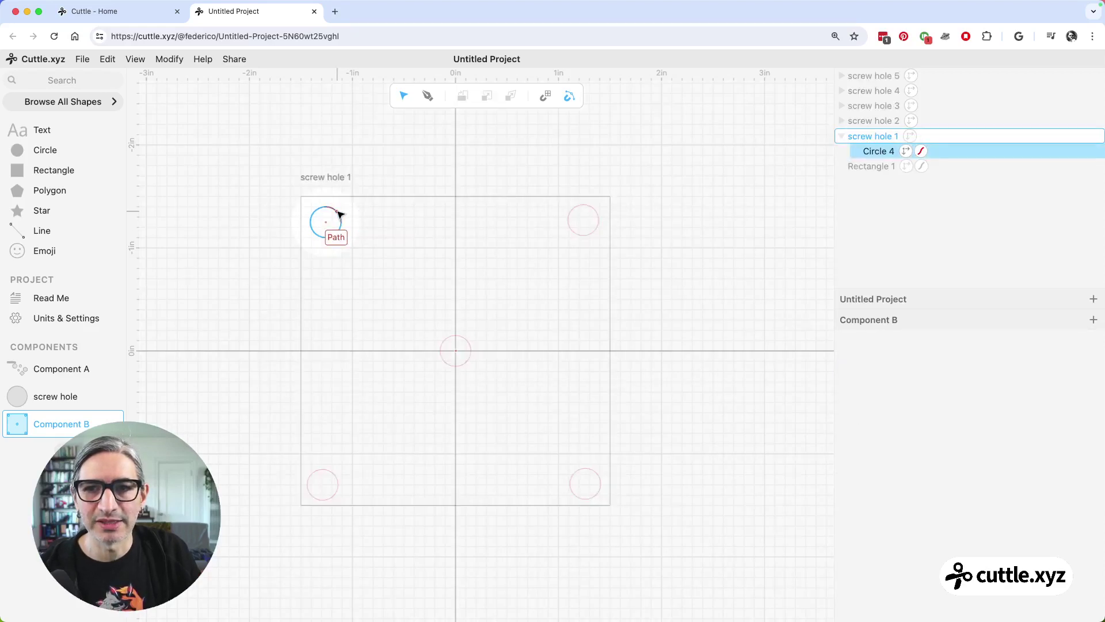
key("Escape")
scroll(439, 260, "up", 5)
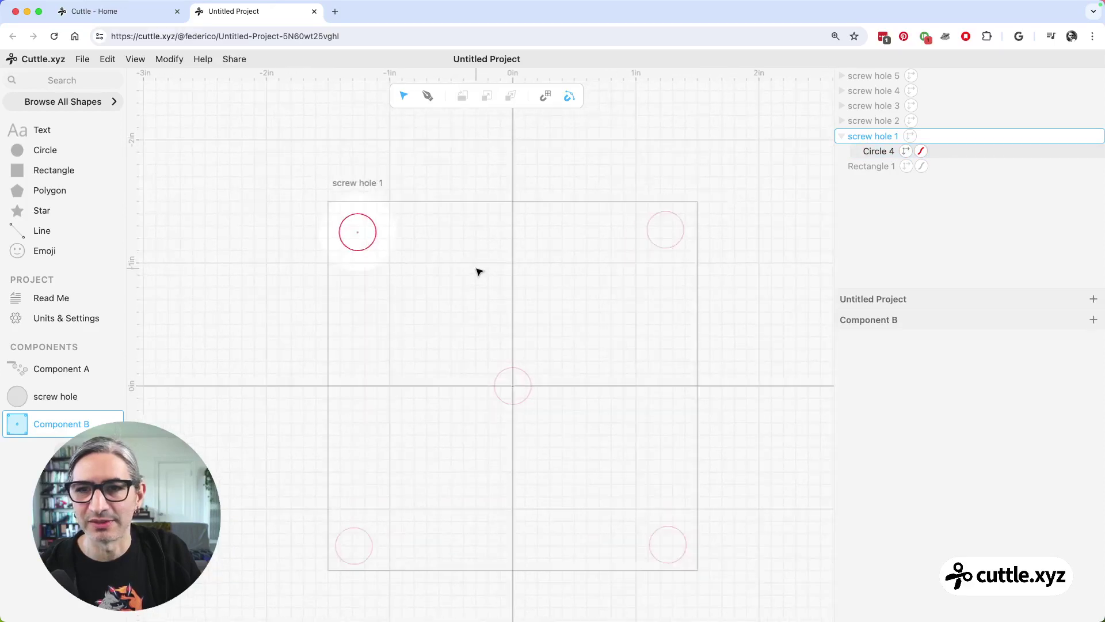
scroll(478, 271, "up", 3)
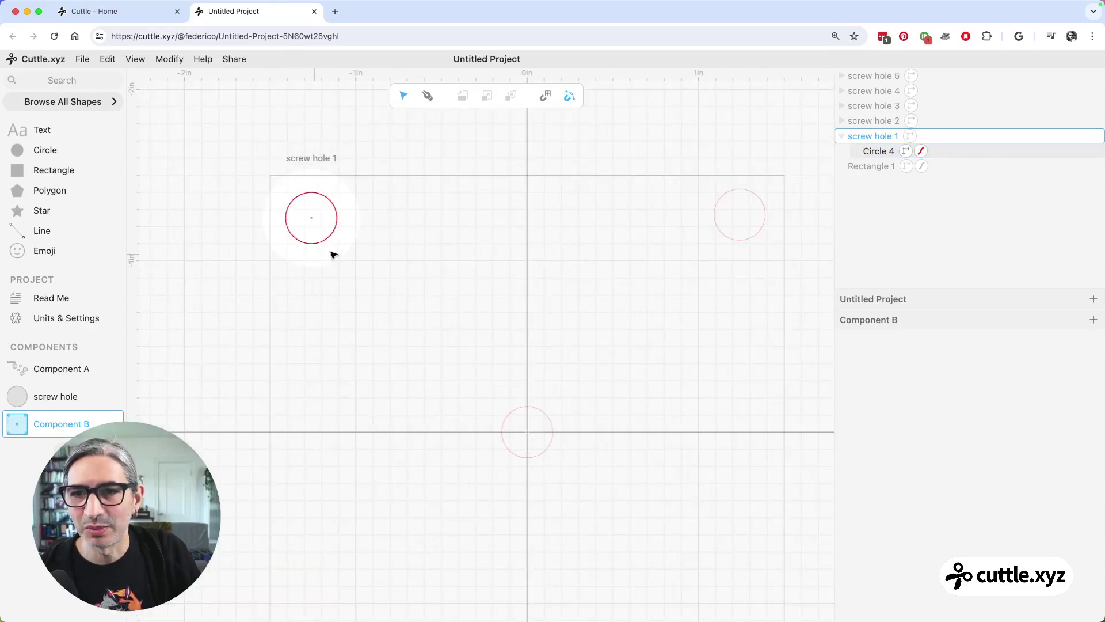
left_click(870, 151)
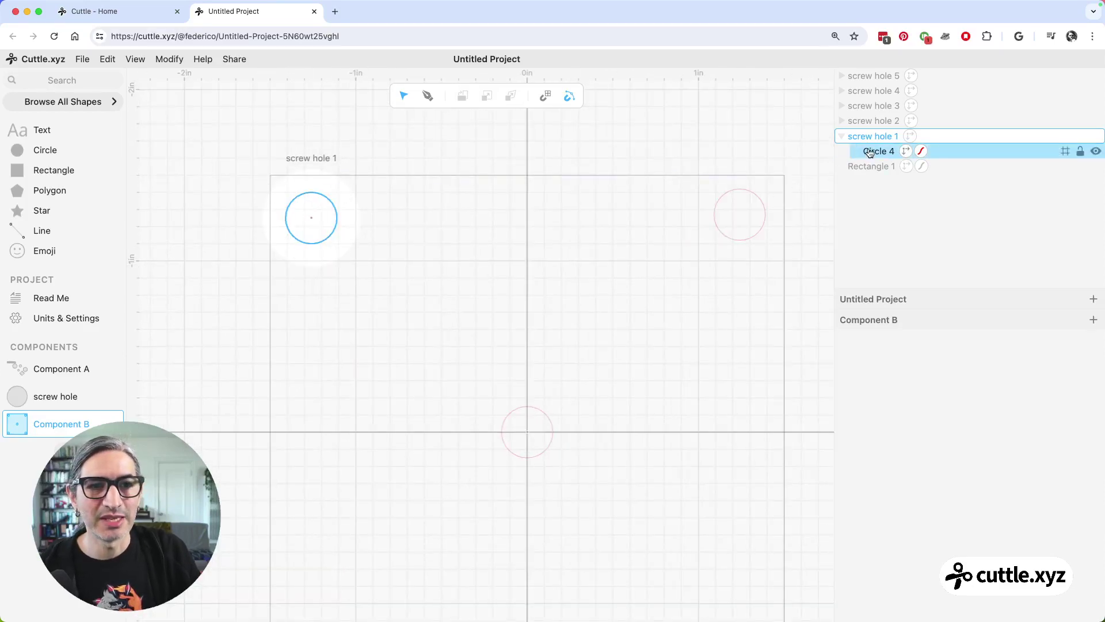
left_click(870, 152)
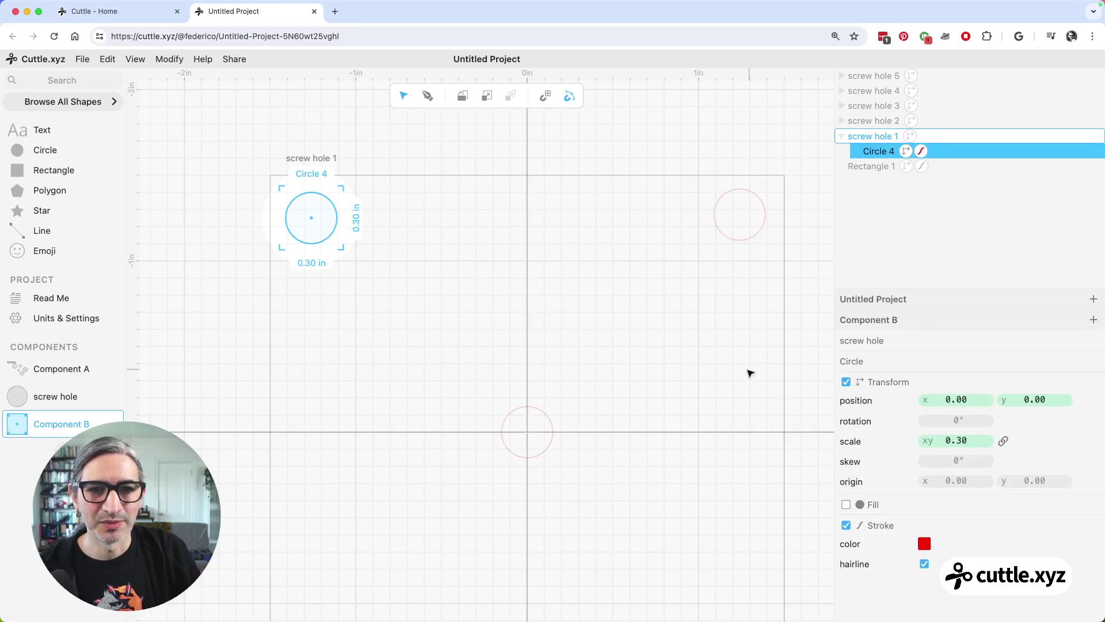
scroll(747, 375, "down", 3)
scroll(725, 318, "down", 2)
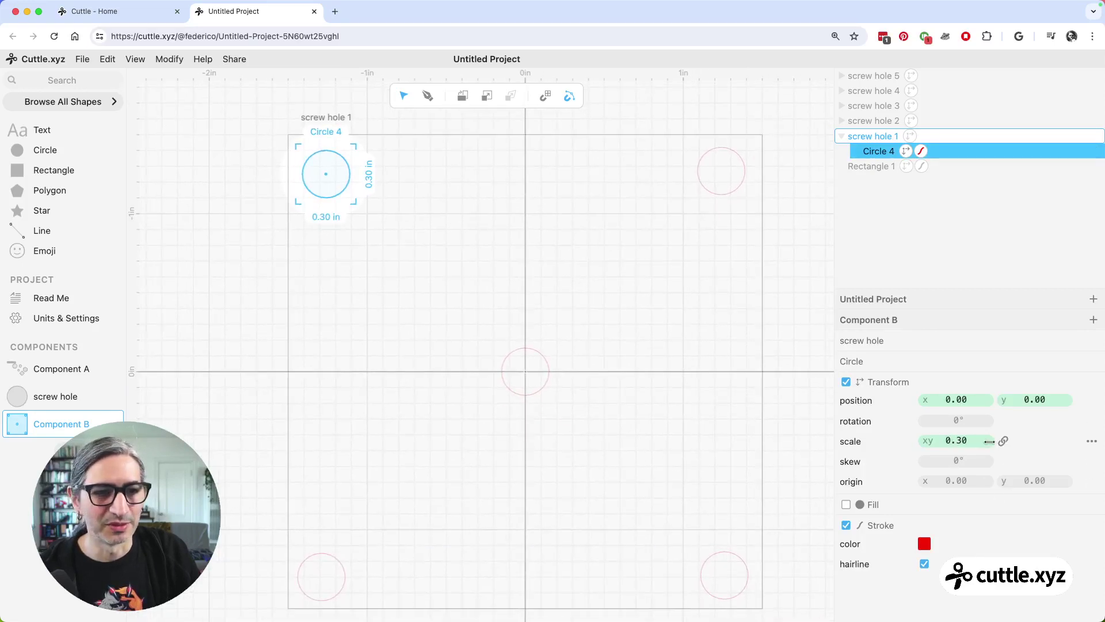
mouse_move(965, 441)
left_mouse_down()
mouse_move(945, 441)
mouse_move(955, 441)
left_mouse_up()
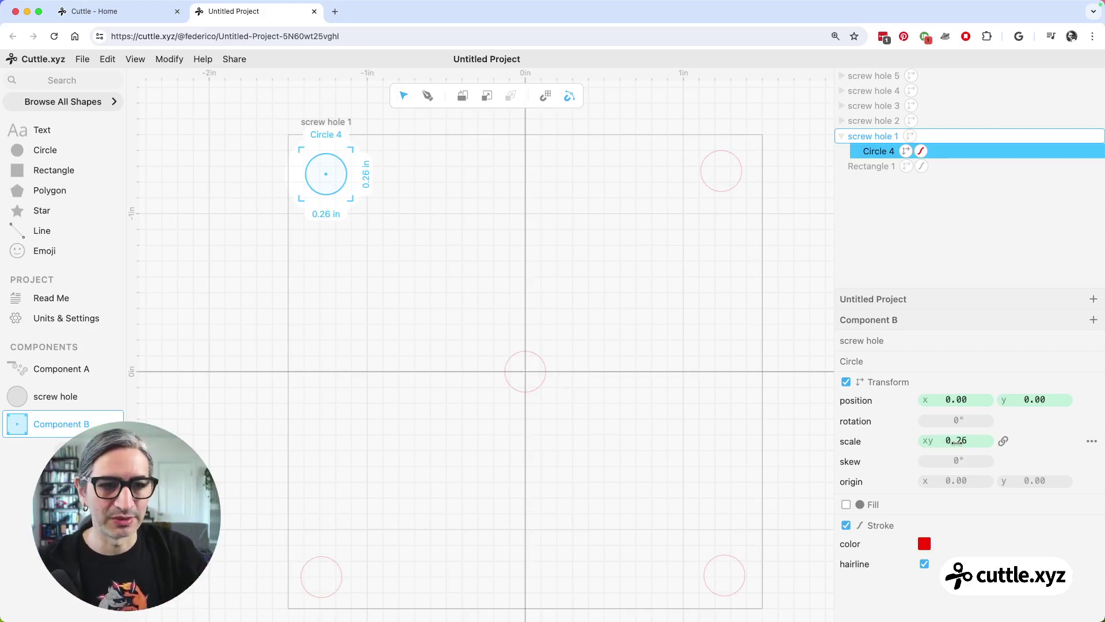
left_click_drag(956, 441, 948, 440)
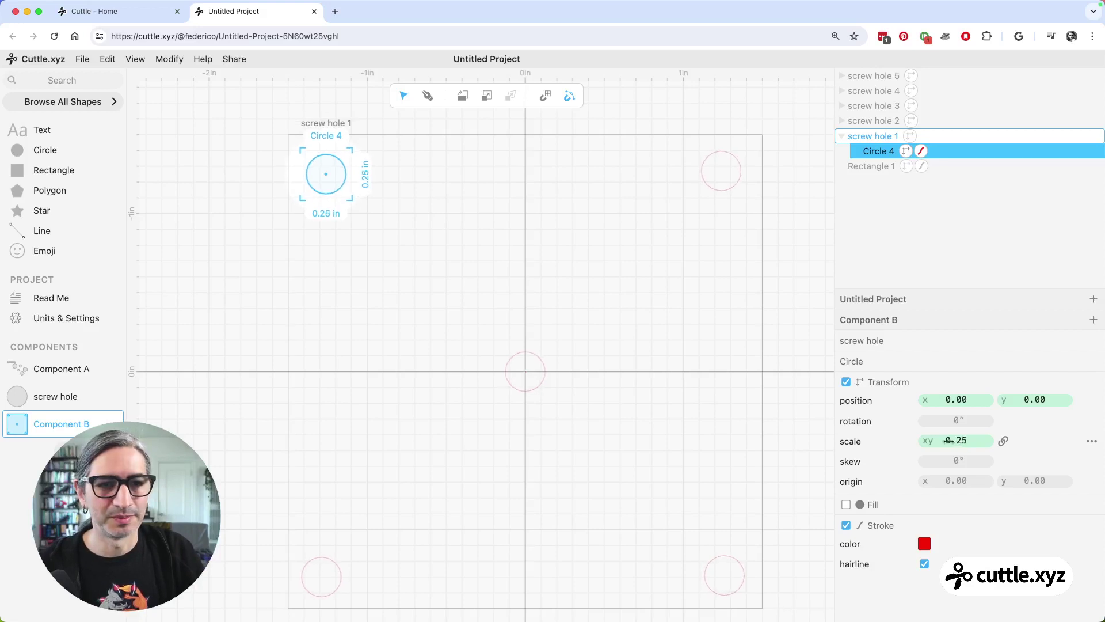
left_click(677, 392)
scroll(661, 389, "down", 2)
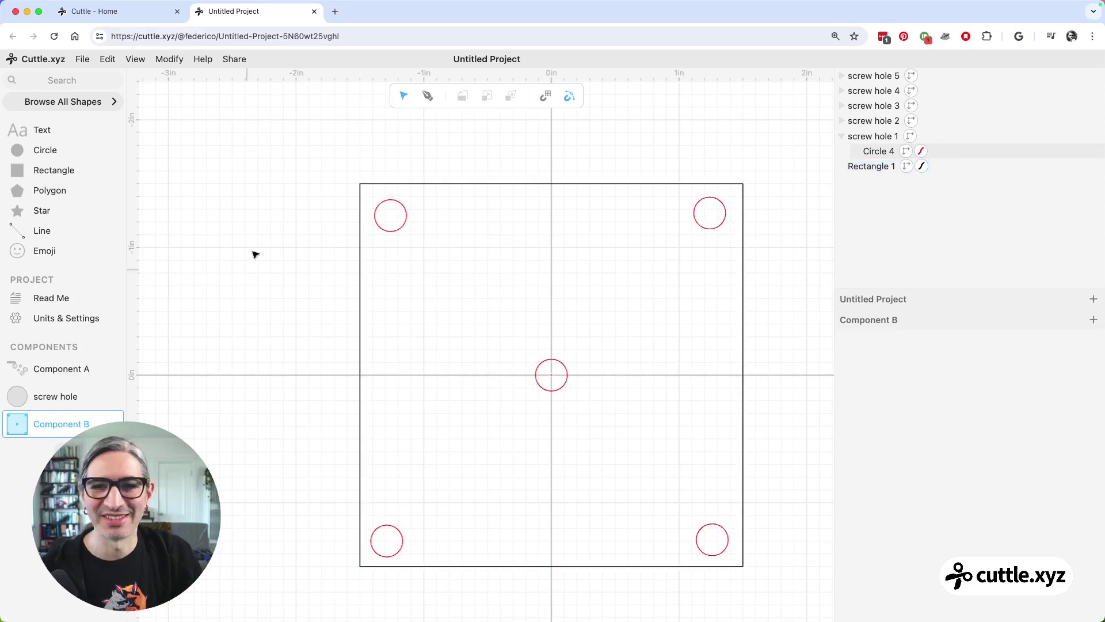
- Create a new component containing a star at the origin, and name the component "rounded star"
scroll(318, 215, "down", 1)
left_click(63, 445)
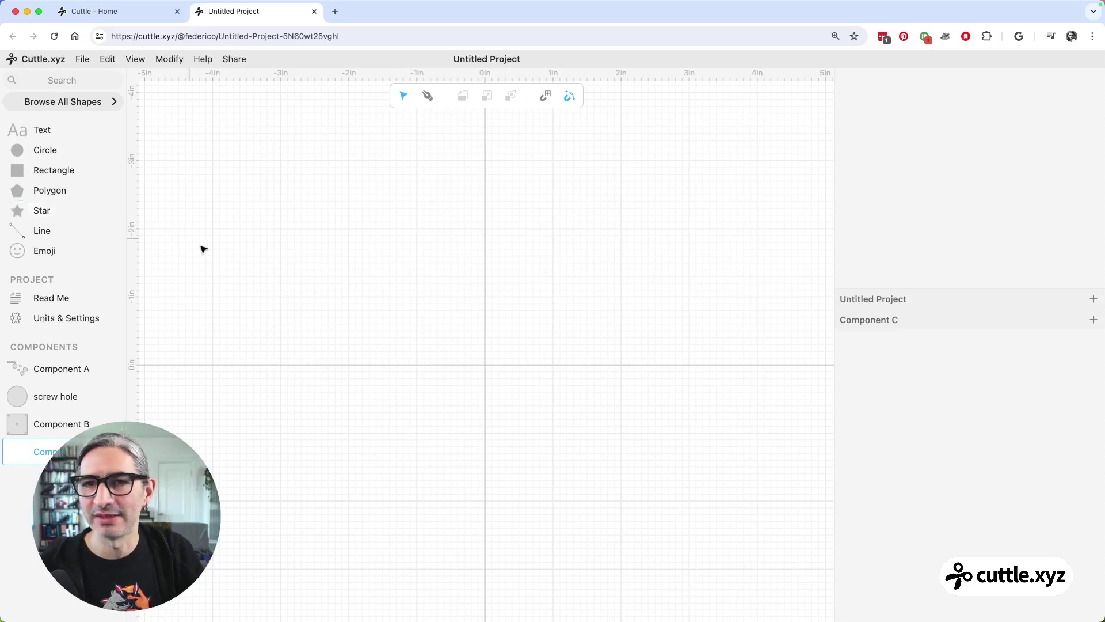
left_click_drag(18, 212, 484, 368)
scroll(464, 420, "up", 3)
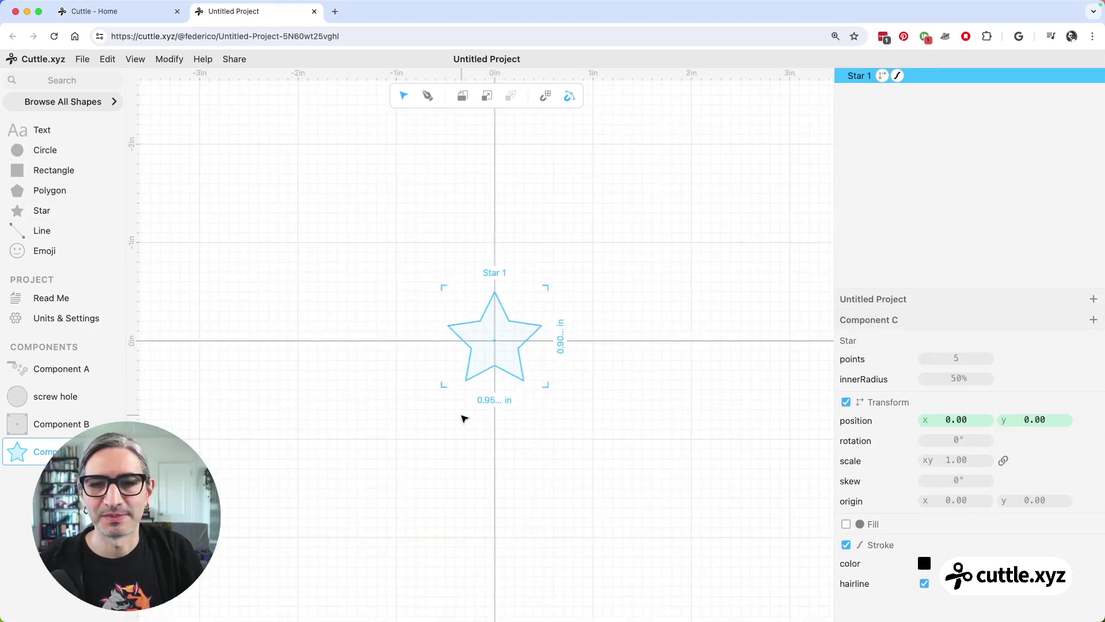
left_click(464, 417)
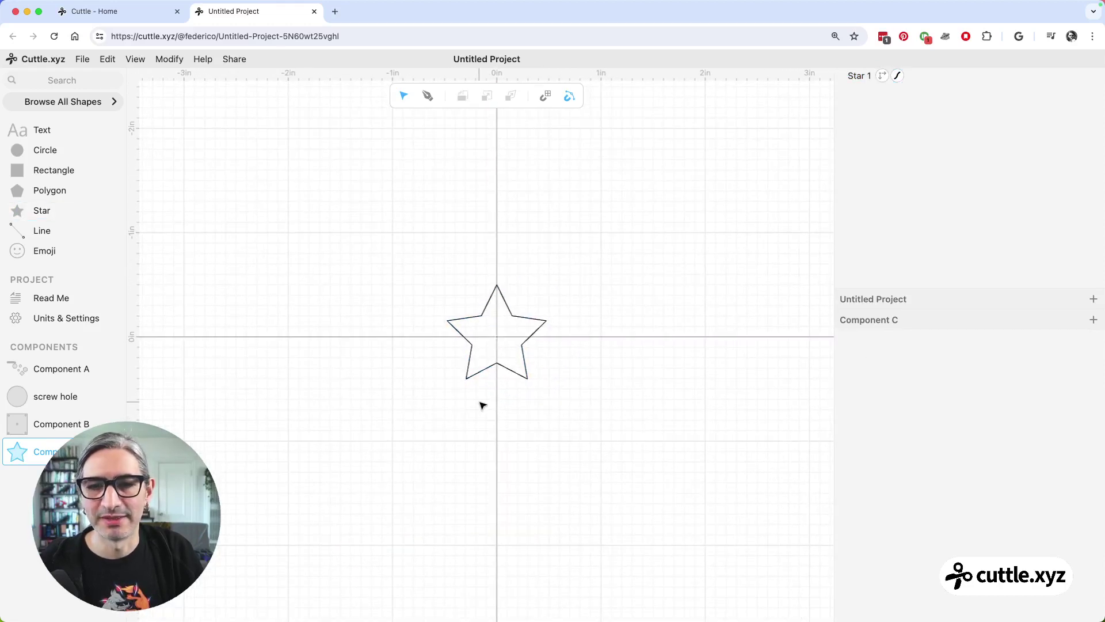
scroll(481, 402, "up", 2)
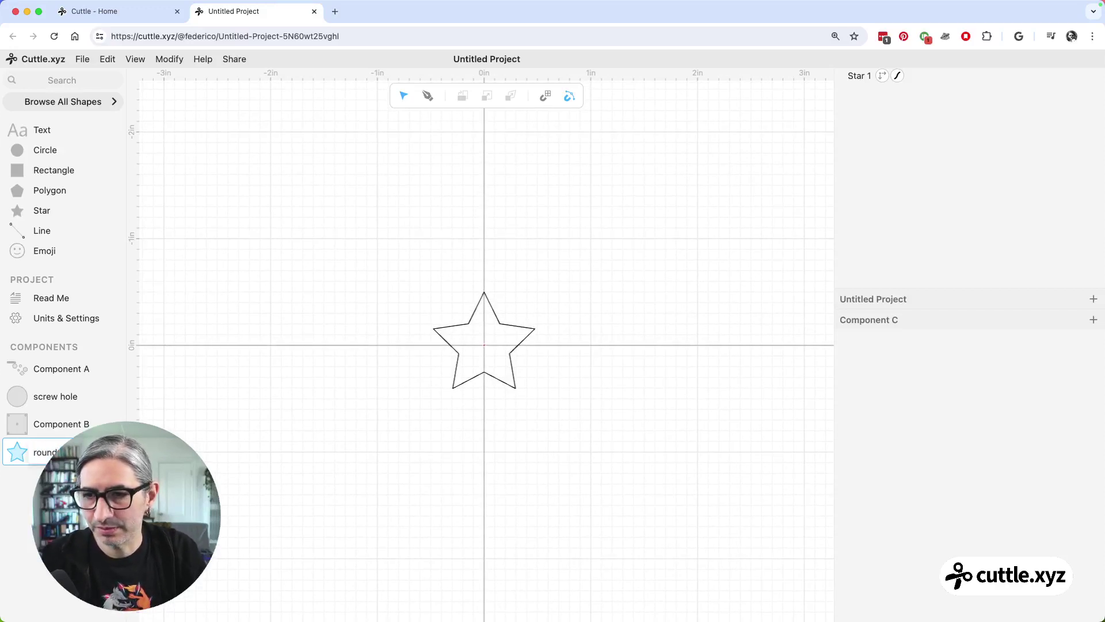
key("Return")
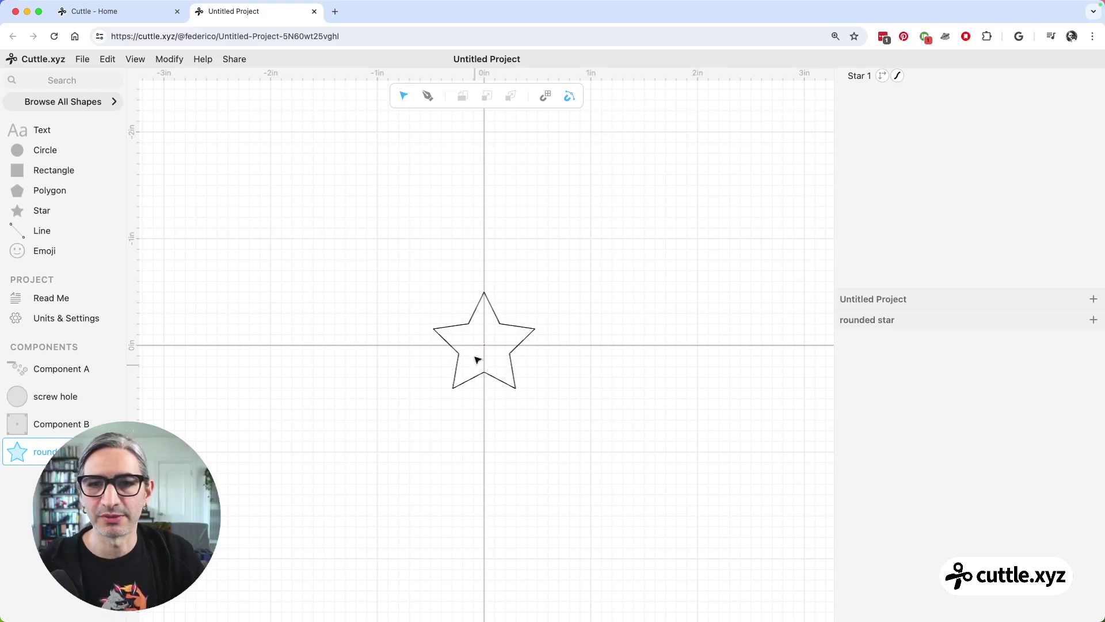
- Apply the Round Corners modifier to the star in the rounded star component
left_click_drag(392, 288, 598, 435)
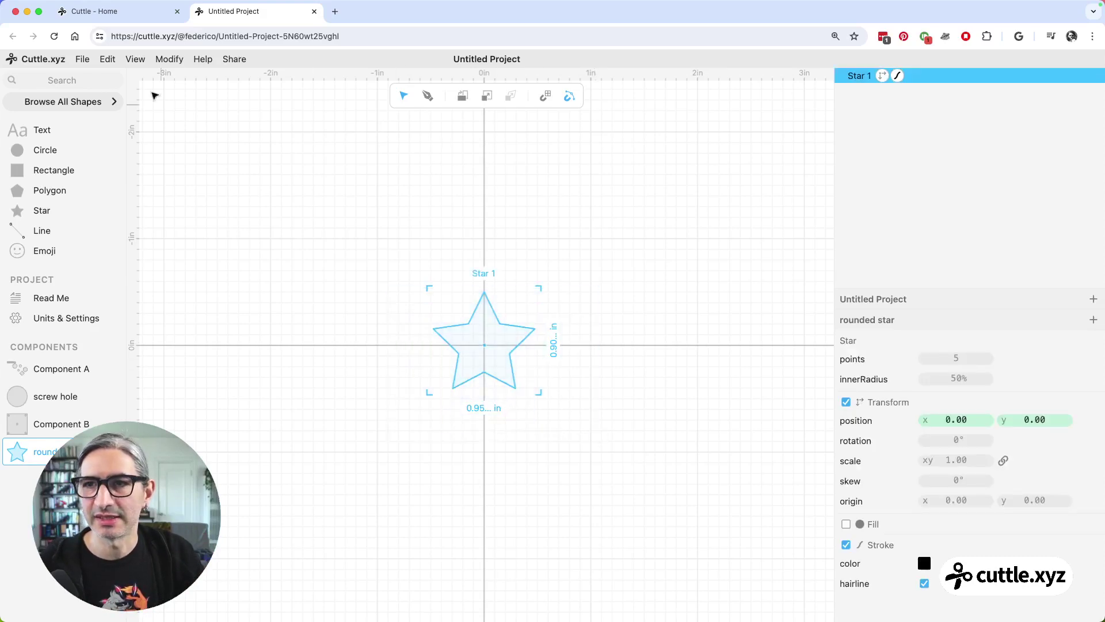
left_click(164, 62)
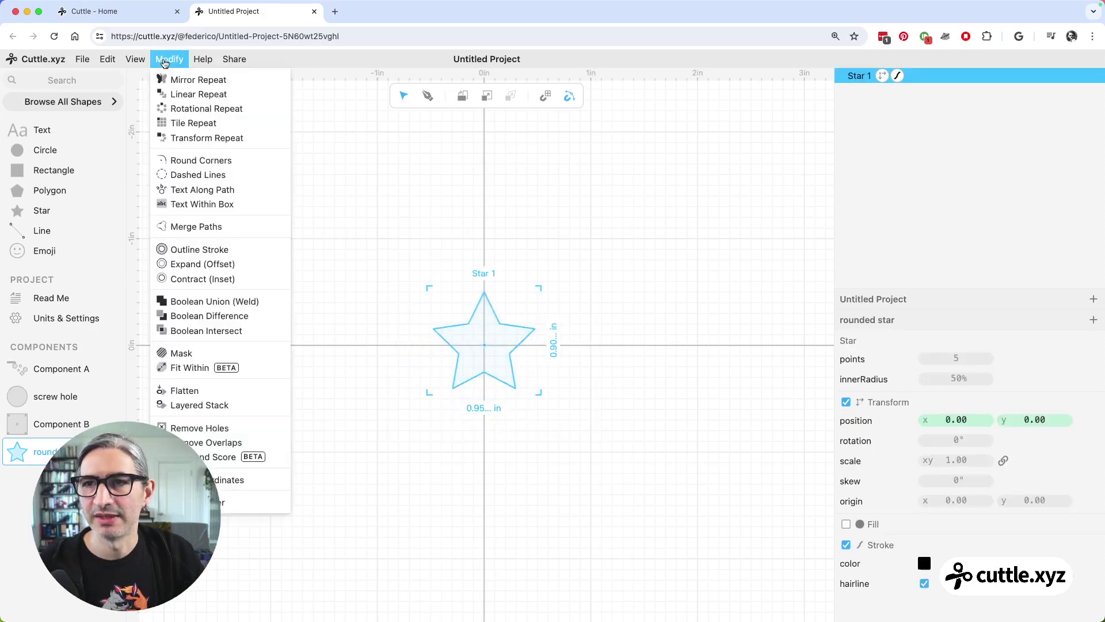
left_click(201, 160)
scroll(498, 373, "up", 10)
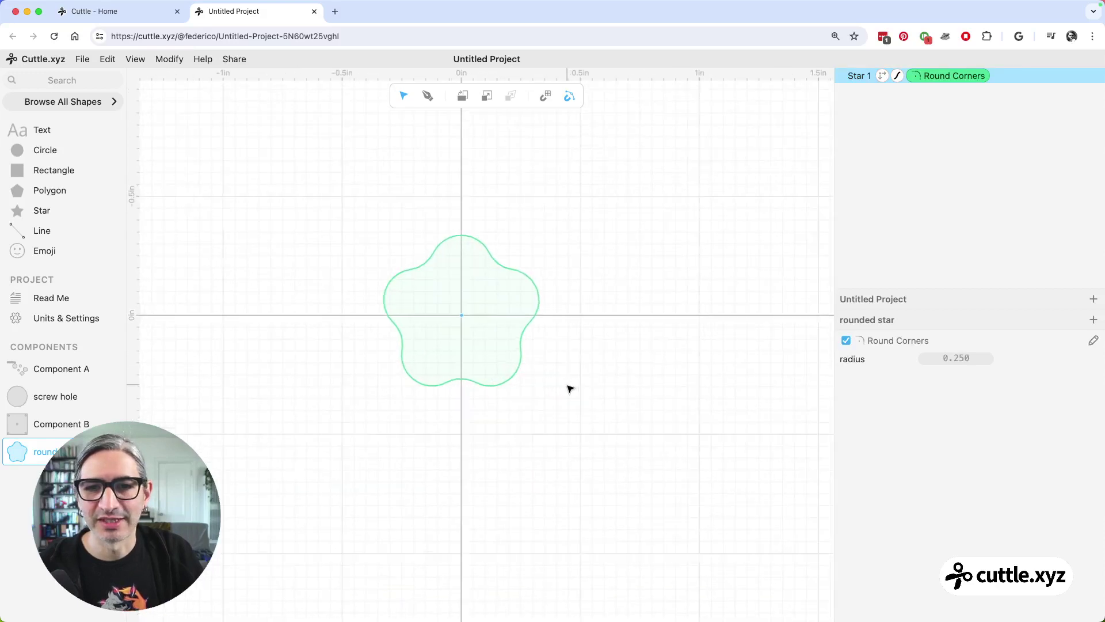
scroll(577, 396, "down", 2)
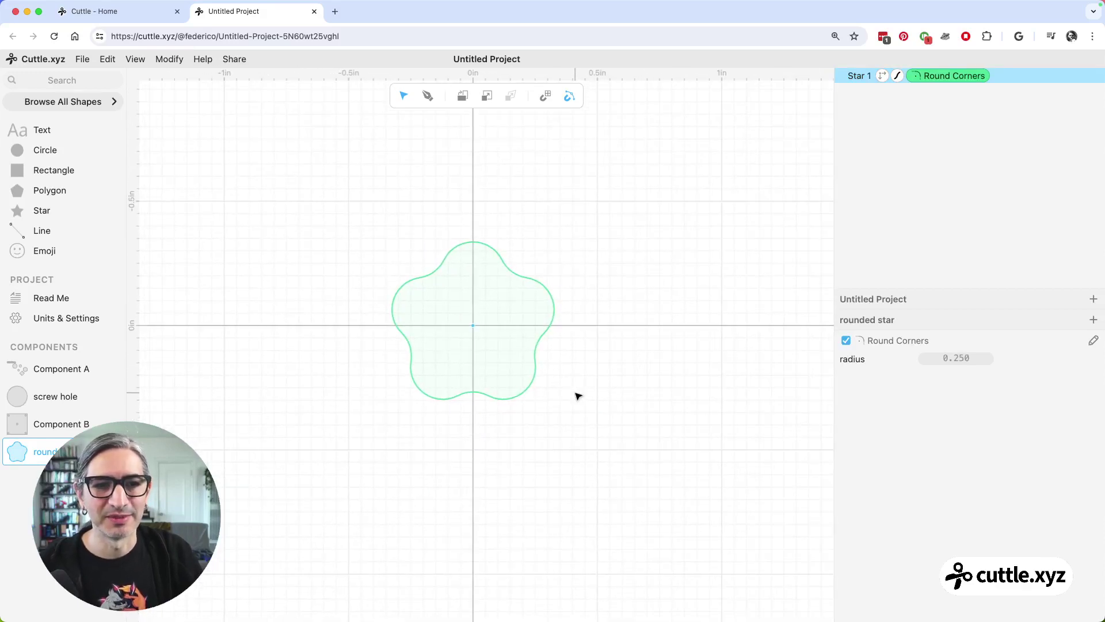
left_click(581, 378)
scroll(578, 339, "down", 1)
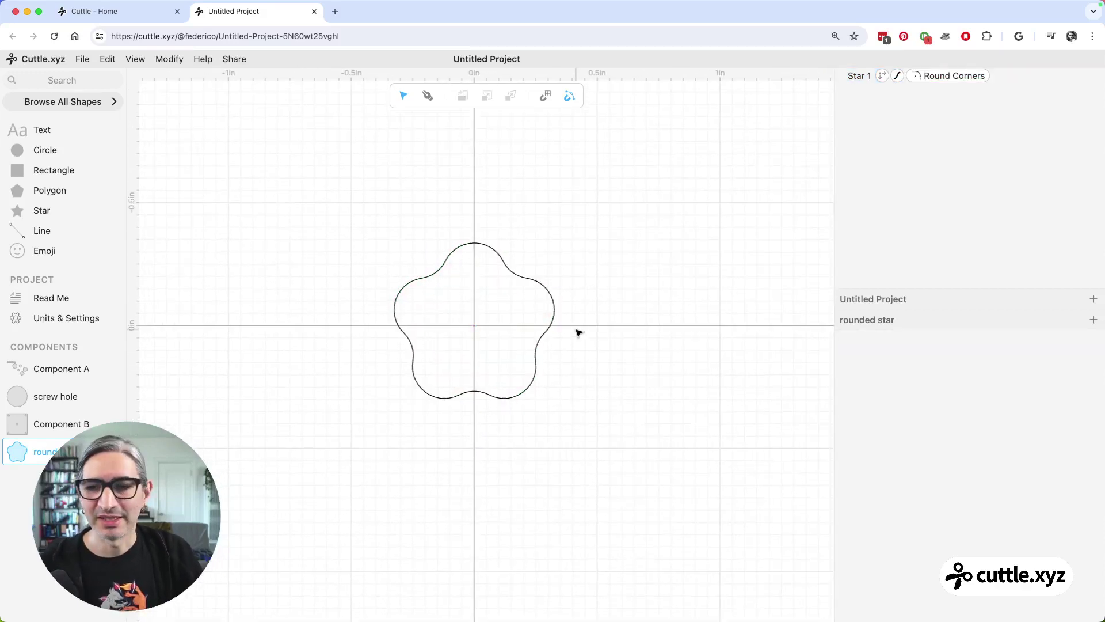
left_click(514, 280)
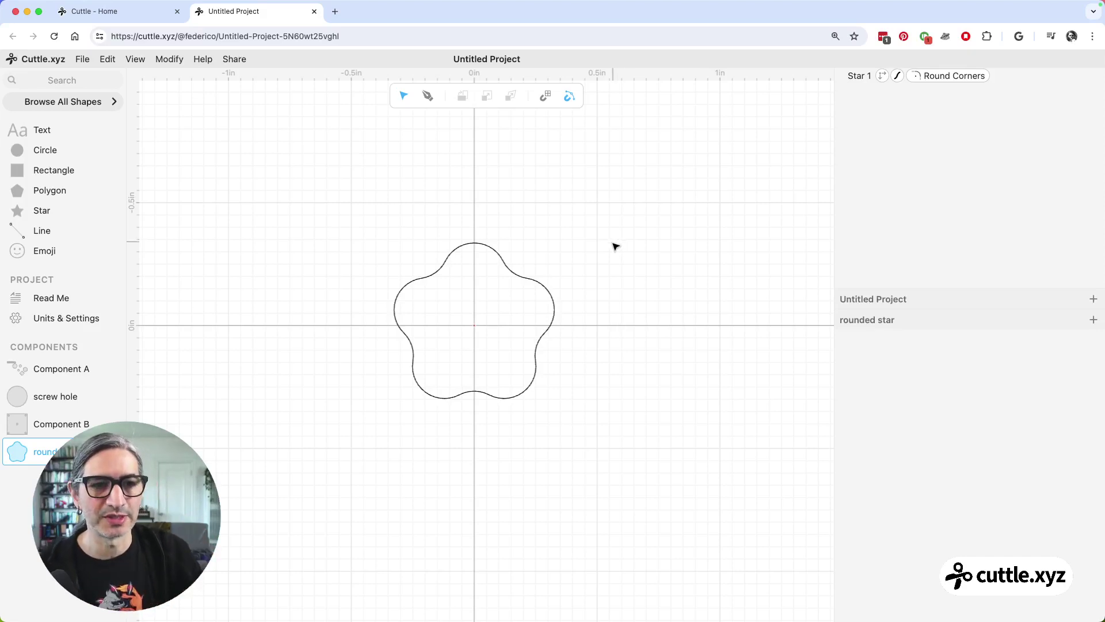
- Extract the star's points property as a parameter of the rounded star component, keeping the name "points"
left_click(859, 79)
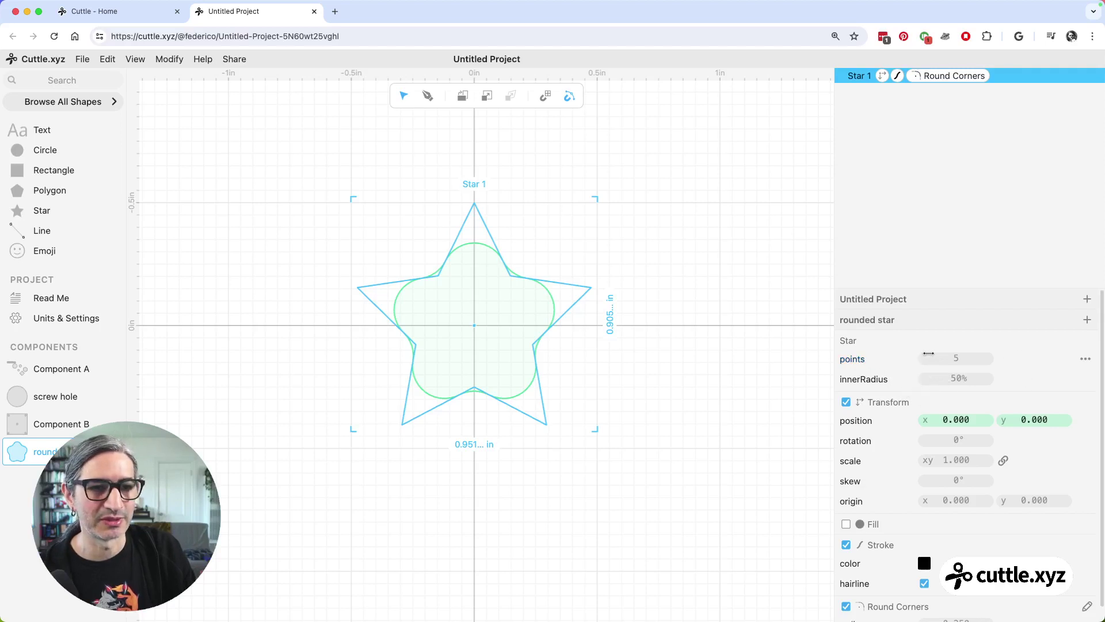
left_click(1085, 361)
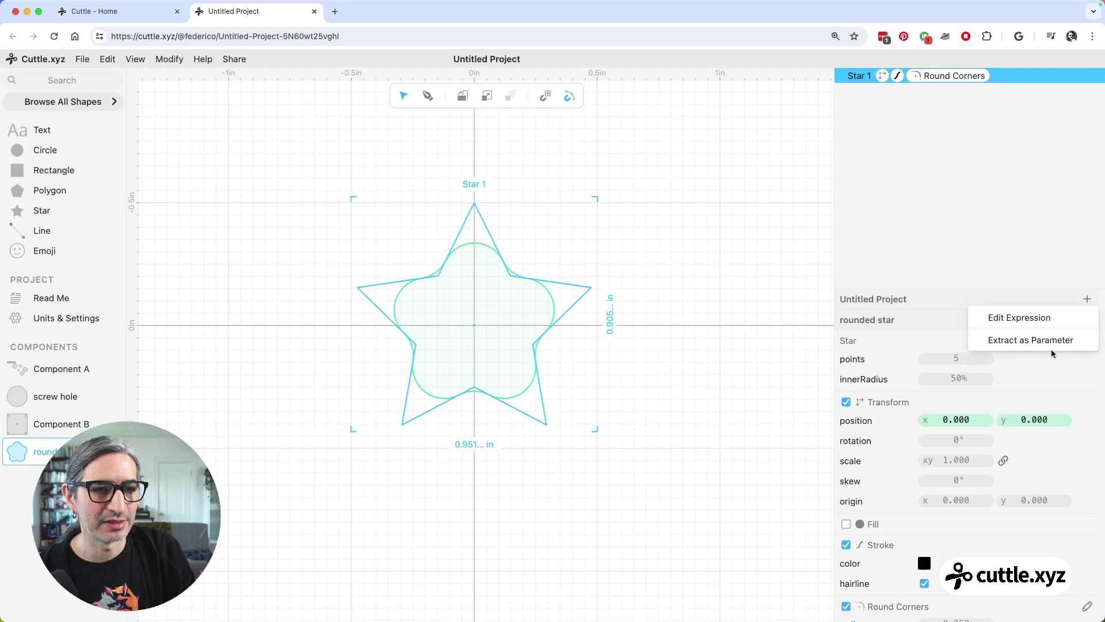
left_click(1085, 360)
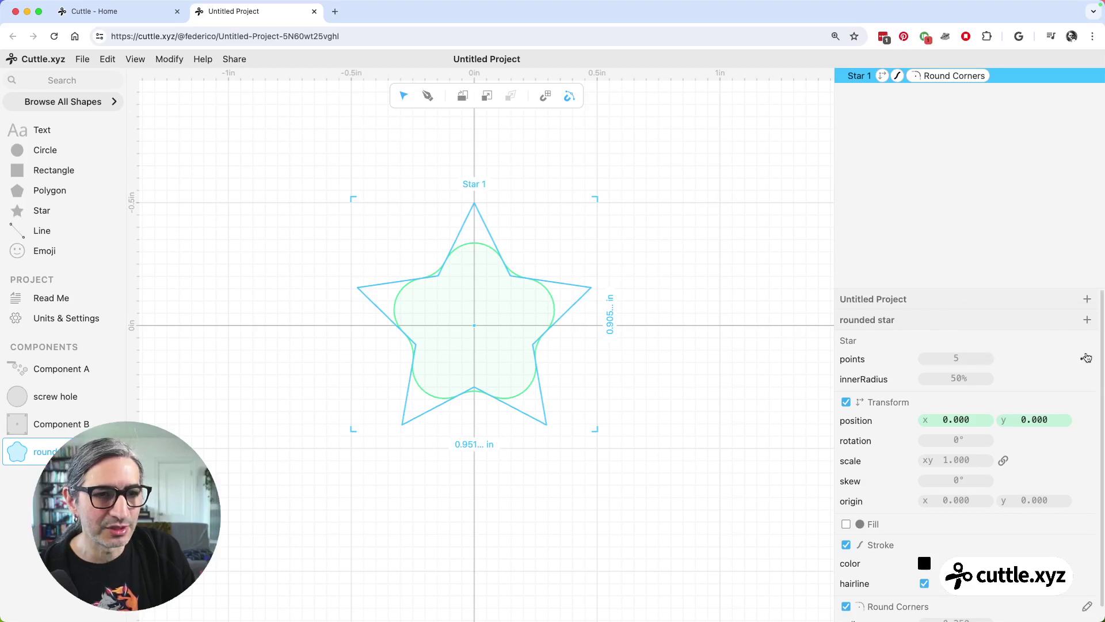
left_click(1088, 360)
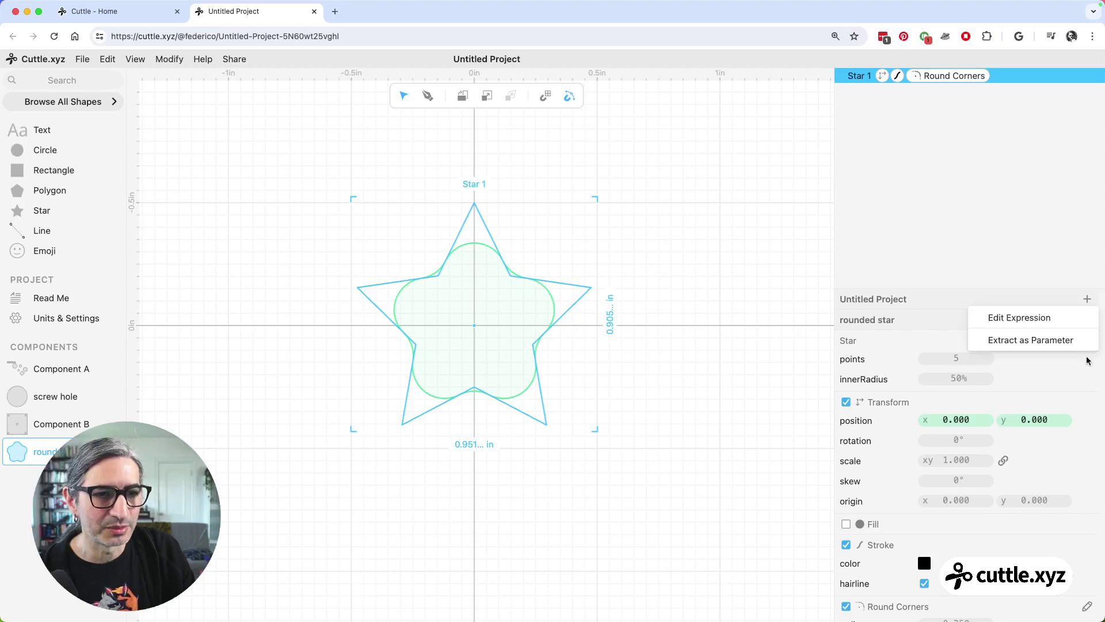
left_click(1013, 340)
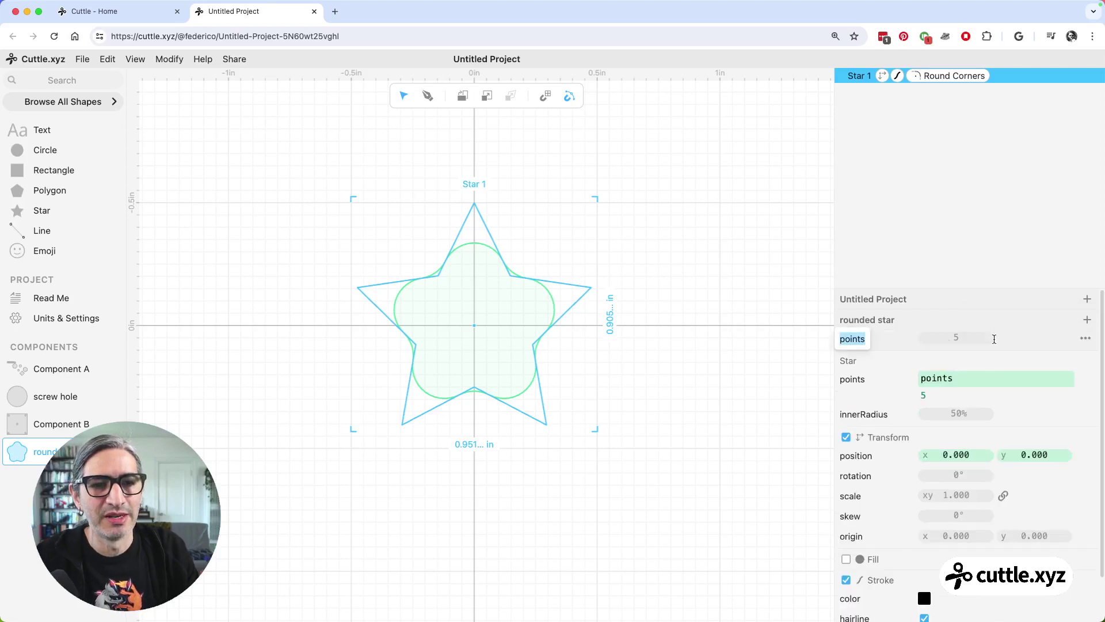
left_click(759, 346)
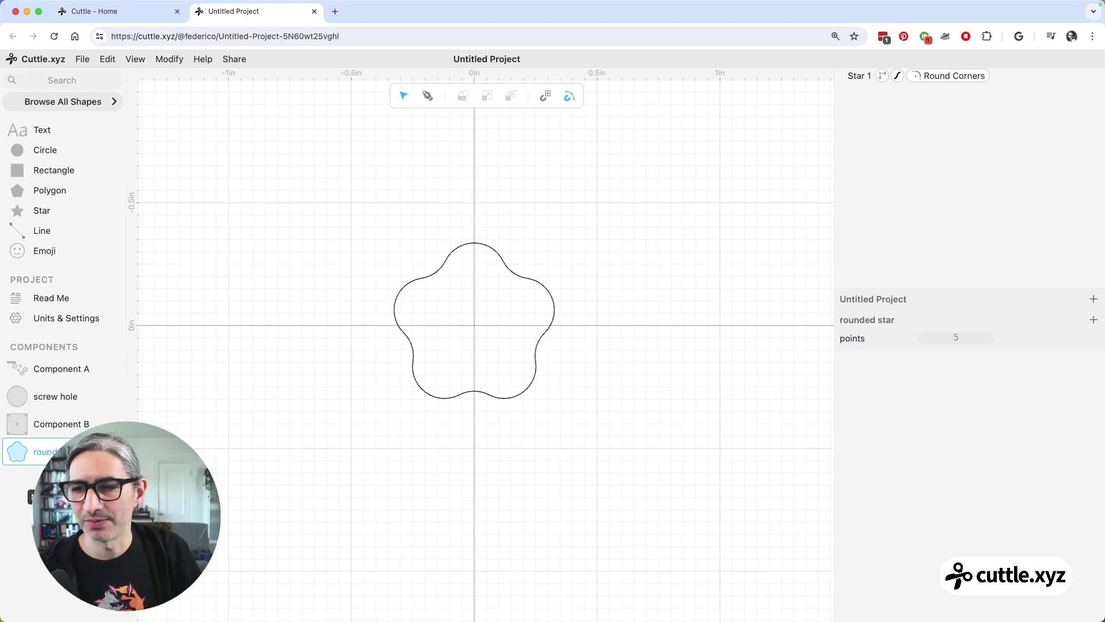
- Create another new component and place a rounded star in it at about x -1.12, y -0.82
left_click(29, 495)
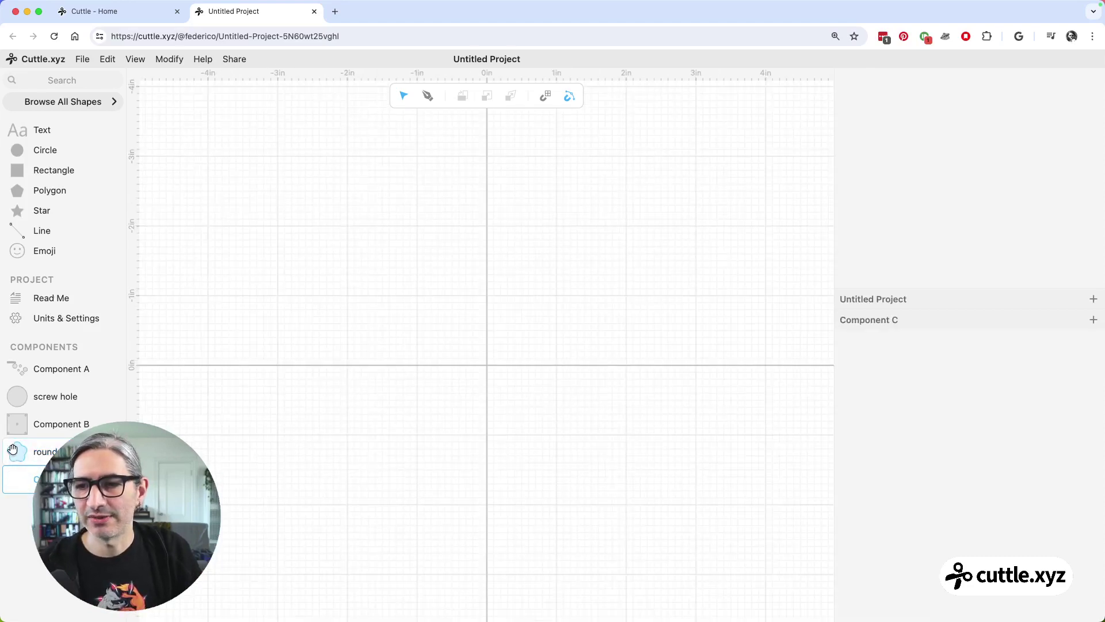
left_click_drag(13, 448, 408, 309)
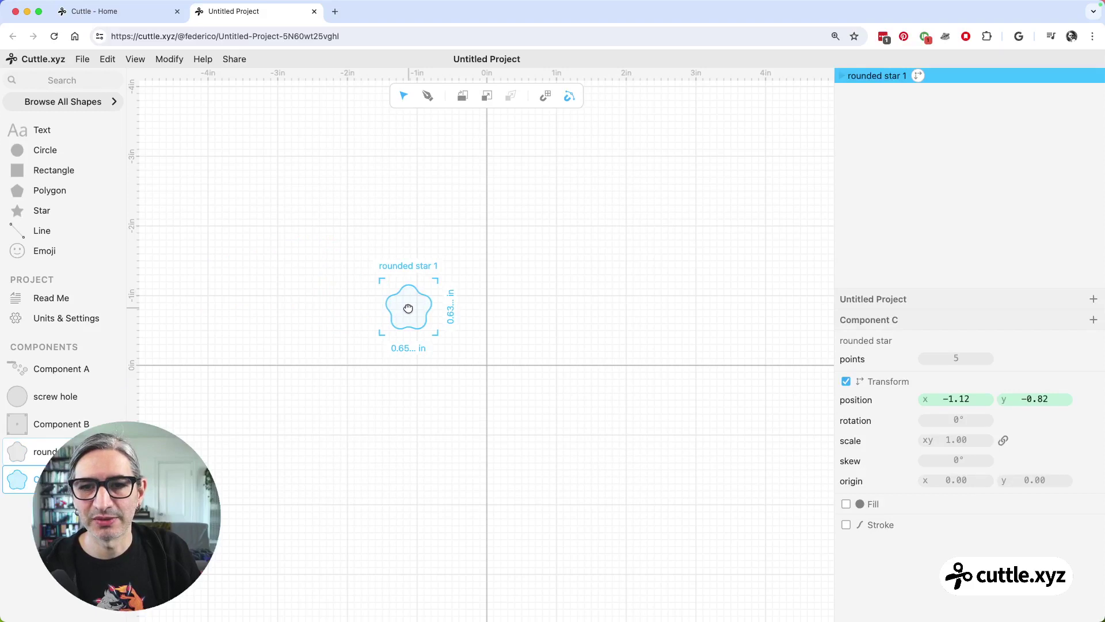
left_click(397, 392)
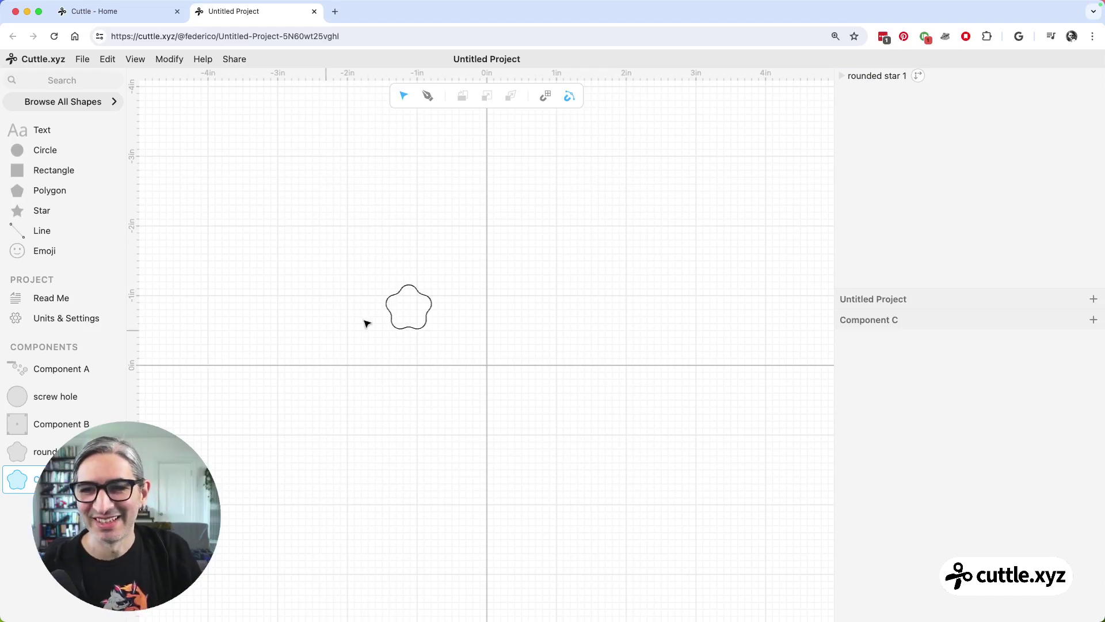
- Place a second rounded star at about x 0.13, y -0.82, and set its points to 7
left_click_drag(17, 451, 522, 302)
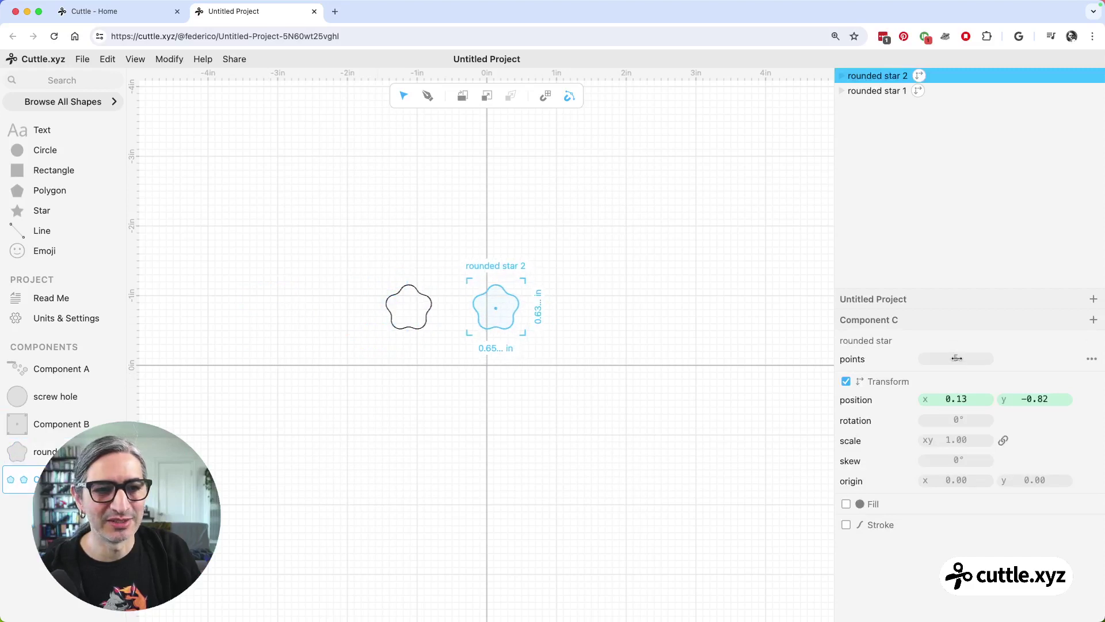
left_click_drag(958, 358, 973, 358)
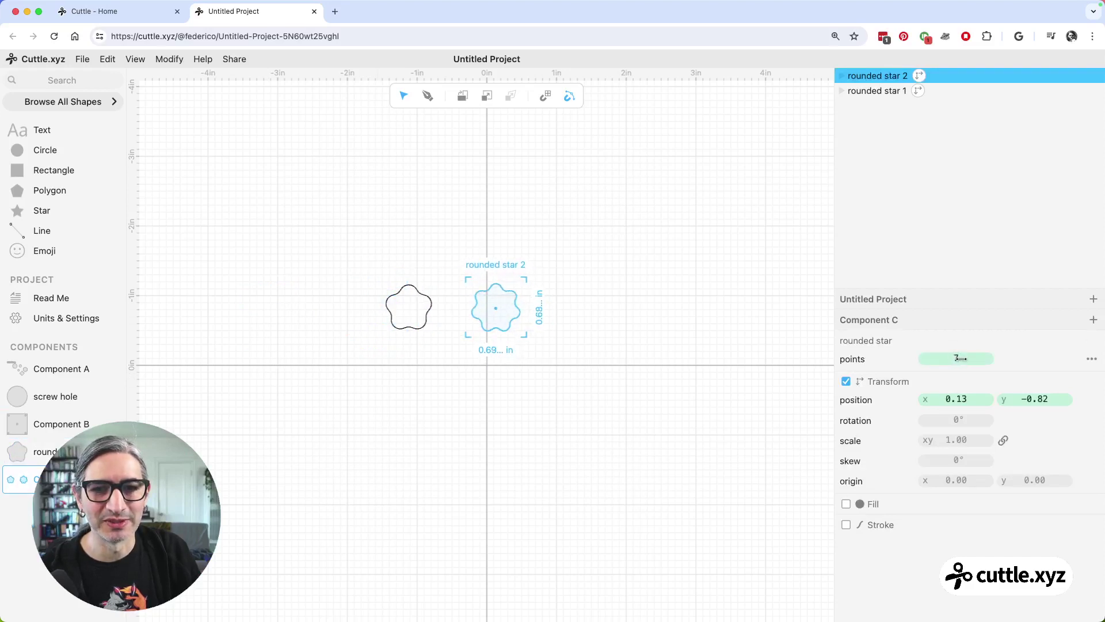
left_click(415, 414)
scroll(460, 374, "up", 2)
scroll(458, 369, "up", 1)
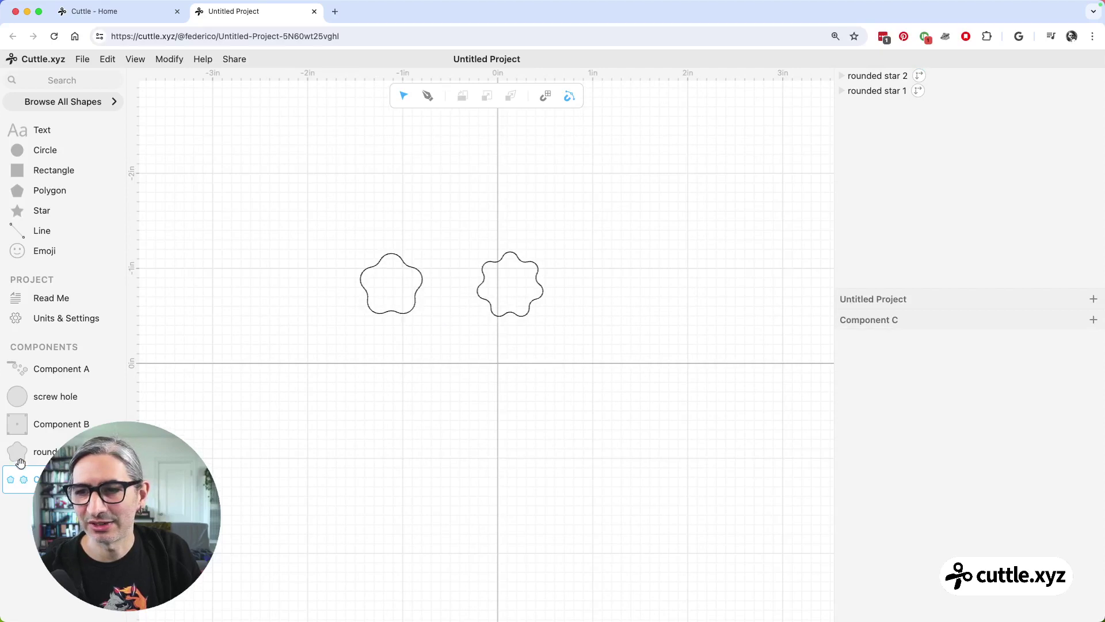
- Place a third rounded star at about x 1.19, y -0.82, and set its points to 9
left_click_drag(17, 452, 611, 285)
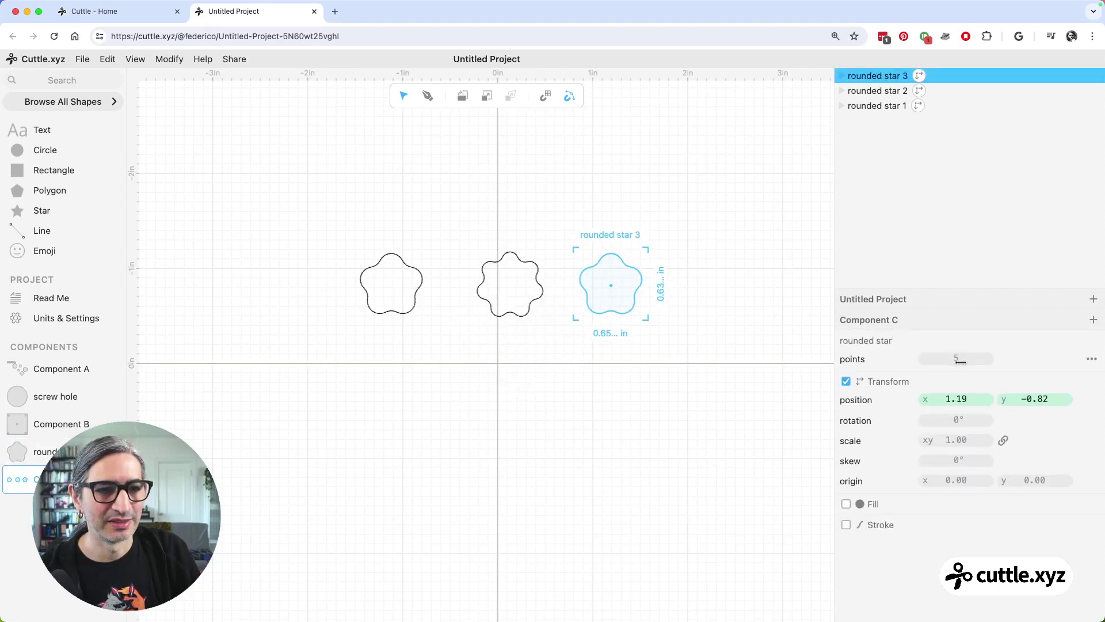
left_click_drag(958, 361, 966, 359)
left_click(603, 432)
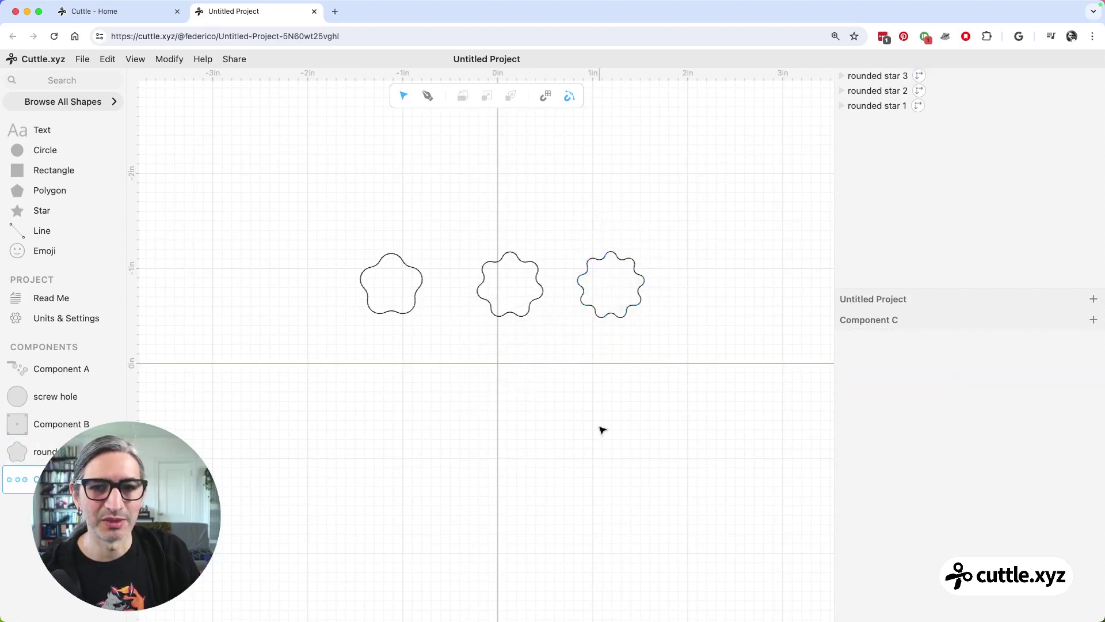
- Place a fourth rounded star on the horizontal axis between the first and second stars, and increase its points
scroll(590, 420, "up", 3)
left_click_drag(15, 454, 424, 356)
left_click_drag(967, 350, 976, 349)
left_click(555, 404)
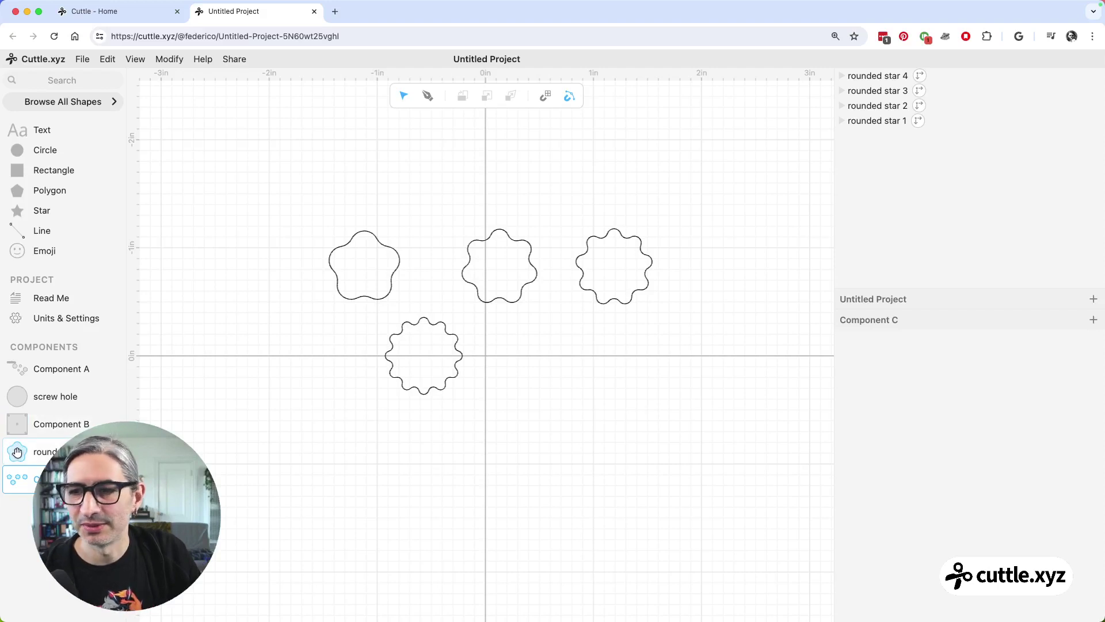
- Place a fifth rounded star at about x 0.77, y 0.00, and set its points to 17
left_click_drag(9, 447, 568, 353)
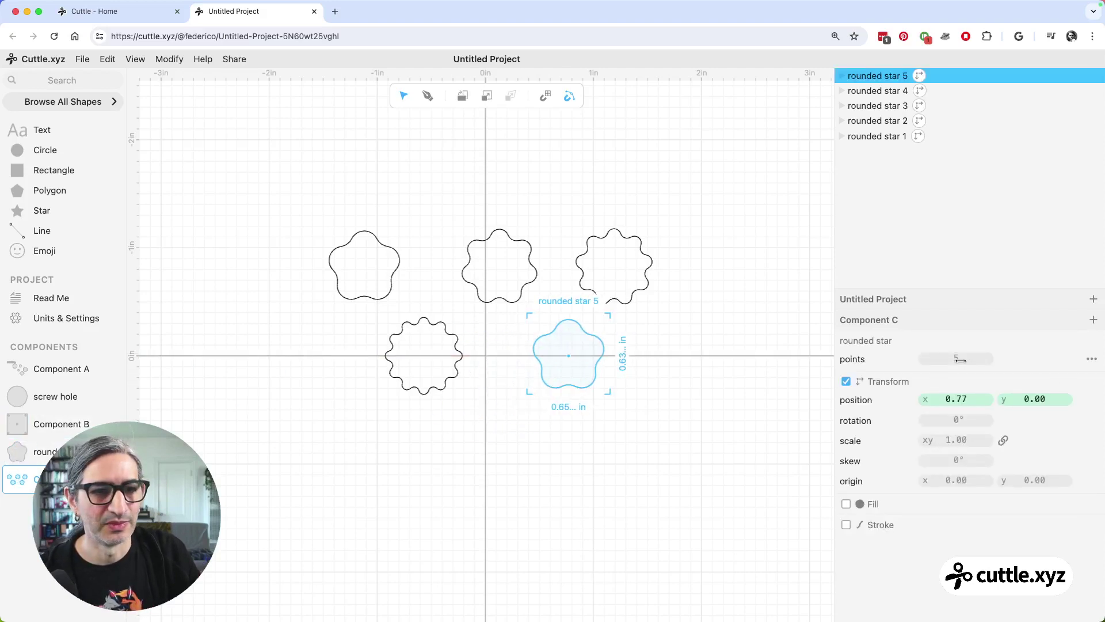
left_click_drag(960, 360, 836, 394)
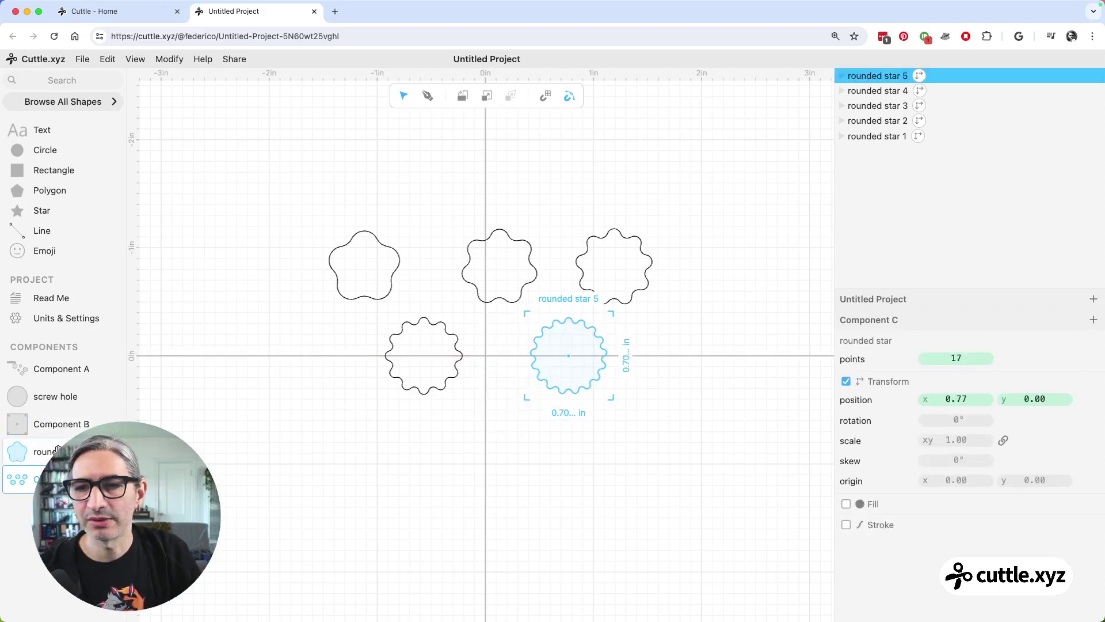
- Open the rounded star component for editing and change the star's stroke color to red
left_click(14, 451)
left_click_drag(350, 243, 662, 440)
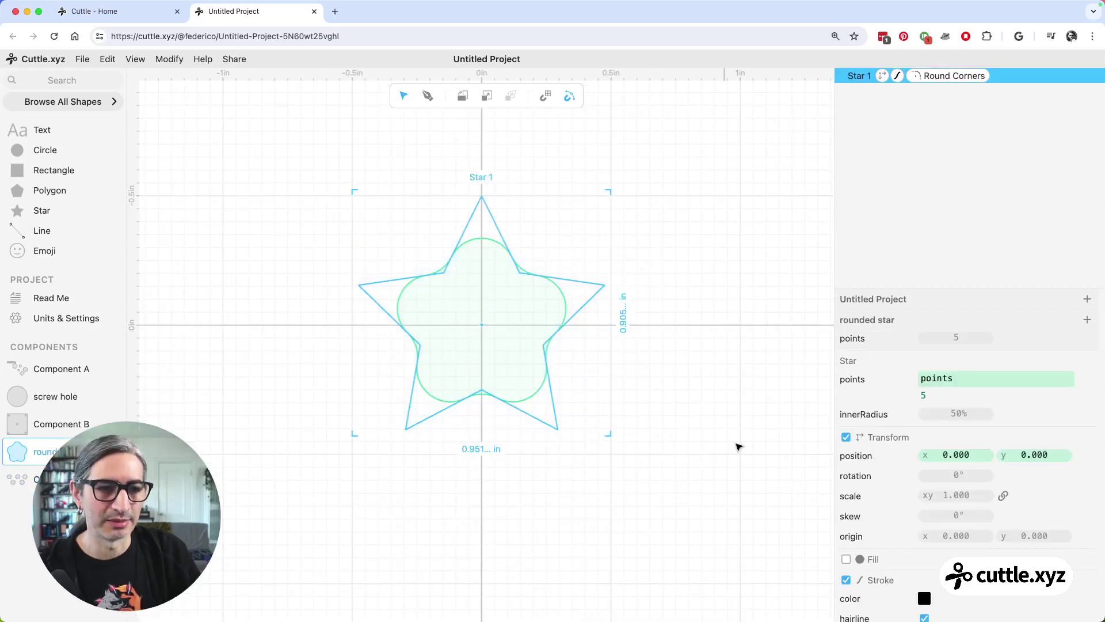
scroll(900, 585, "down", 1)
scroll(900, 585, "down", 1)
left_click(920, 560)
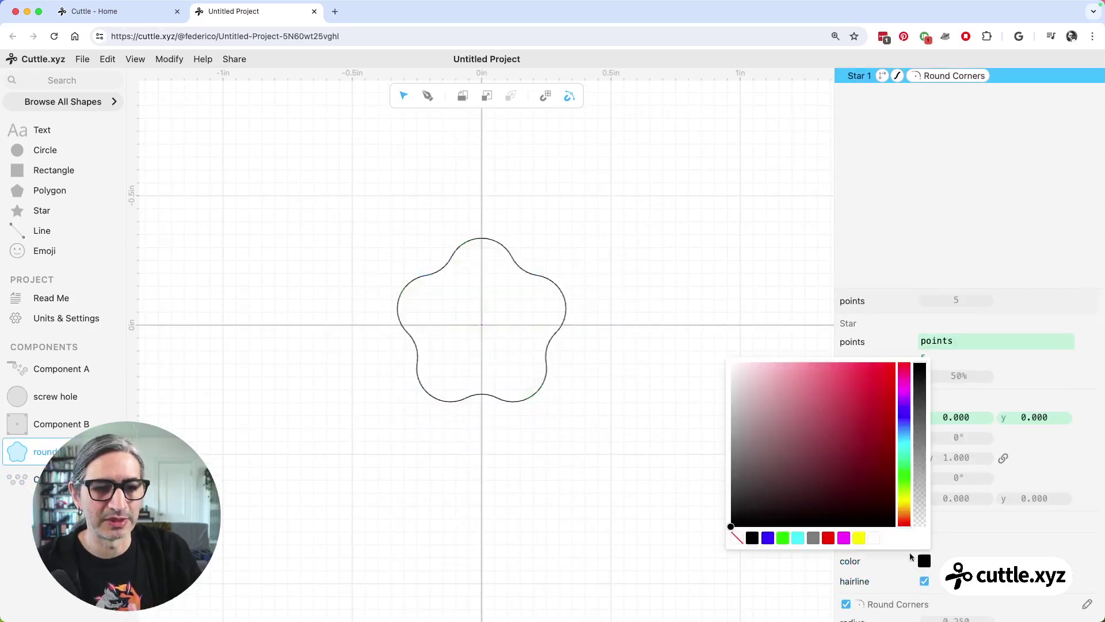
left_click(827, 538)
left_click(500, 515)
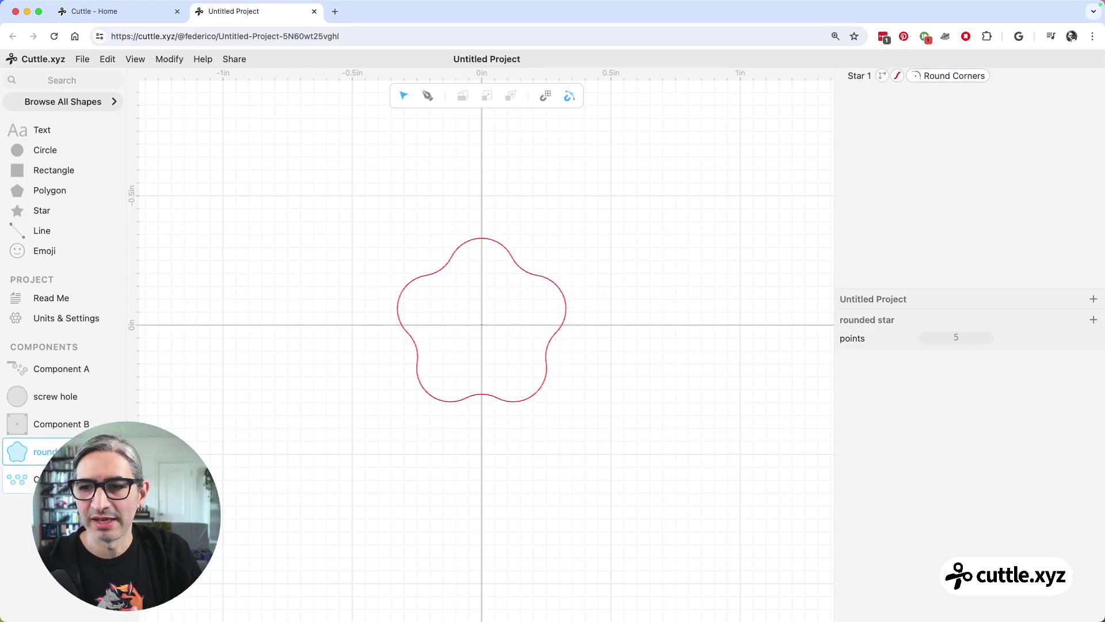
- Return to Component C and examine the stroke color of all rounded star copies and the first copy's points parameter
left_click(18, 479)
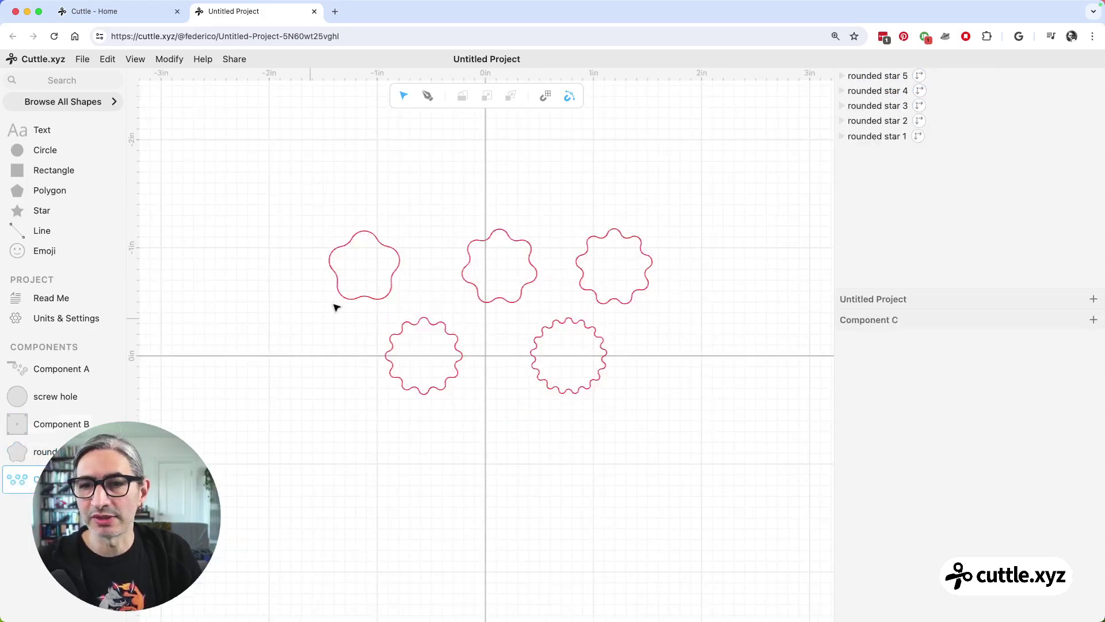
left_click(371, 300)
left_click(586, 320)
left_click(645, 321)
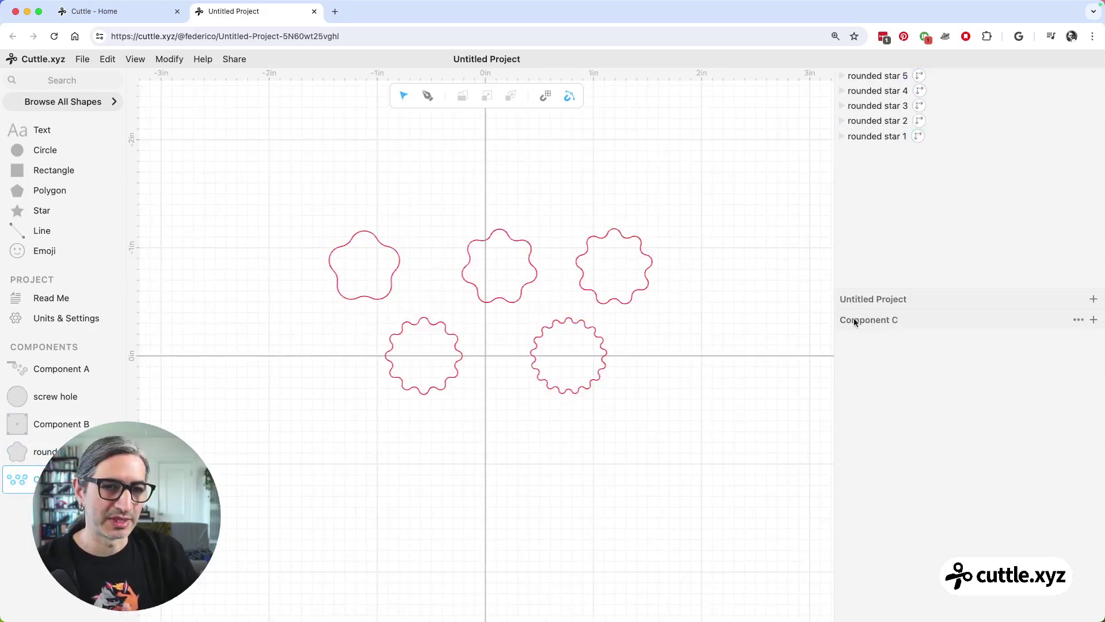
left_click(901, 138)
left_click(876, 139)
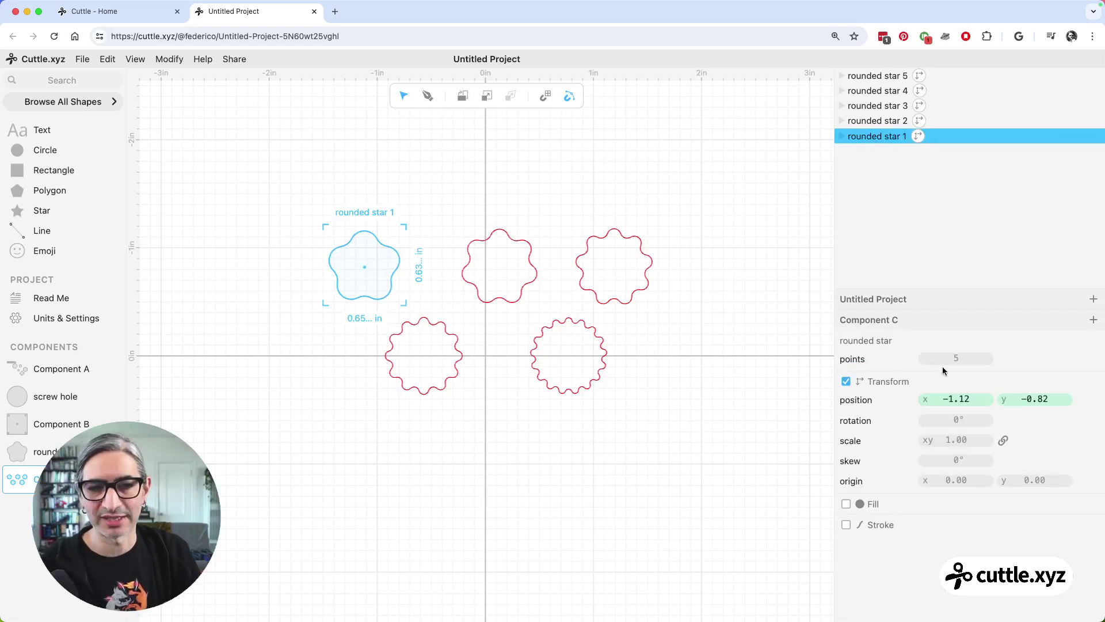
left_click(613, 420)
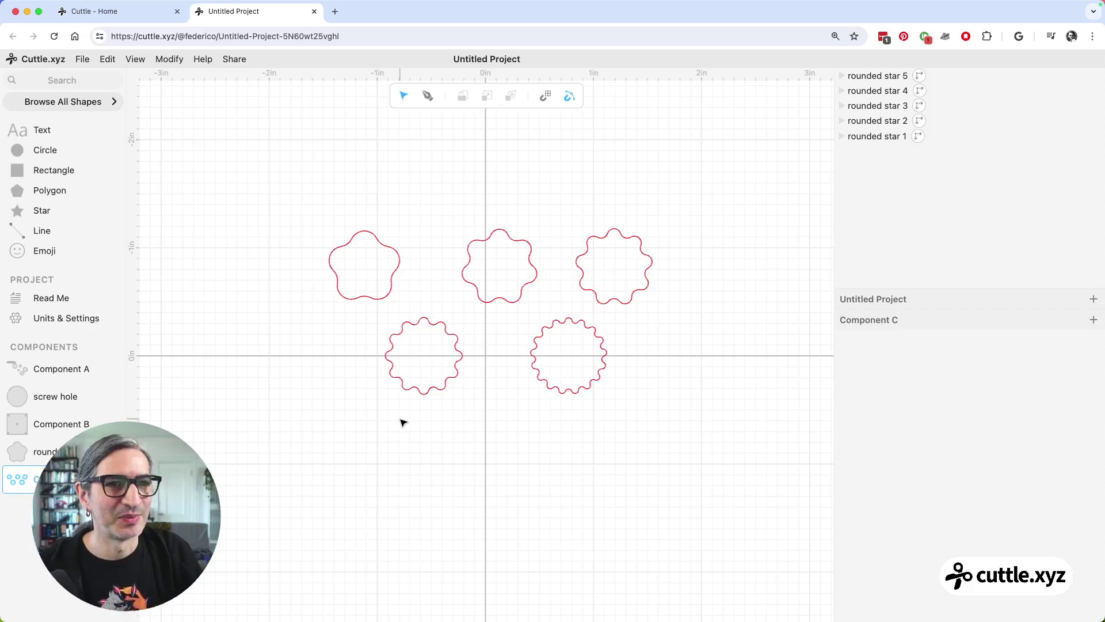
scroll(402, 423, "down", 1)
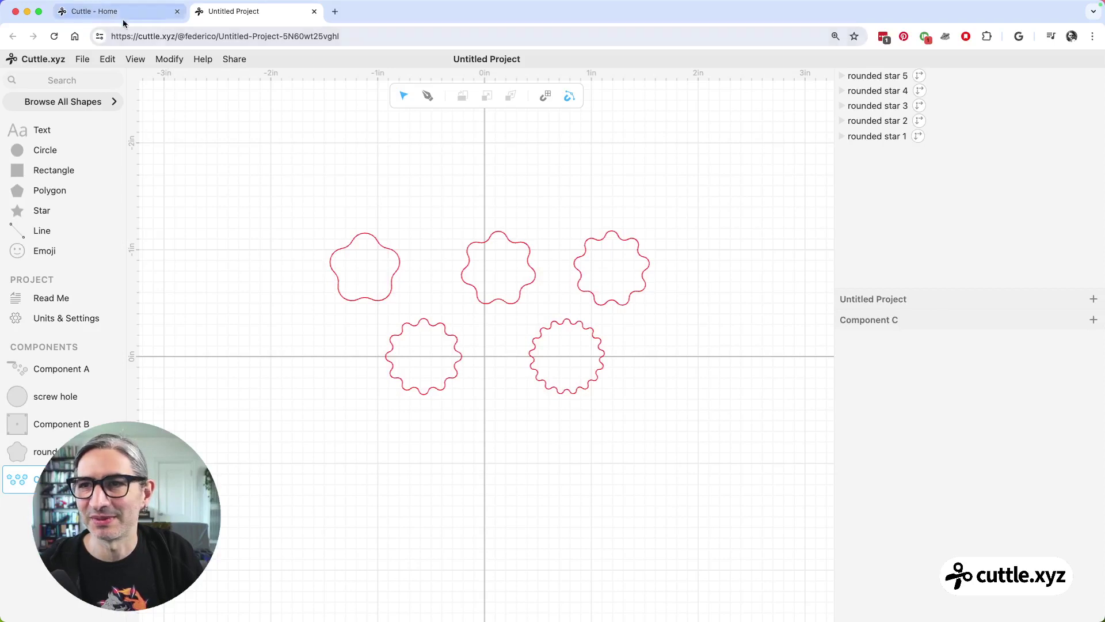
- Create a new project from the Cuttle home page and place a Text Around Circle (Top) shape at the canvas origin
left_click(106, 12)
left_click(269, 219)
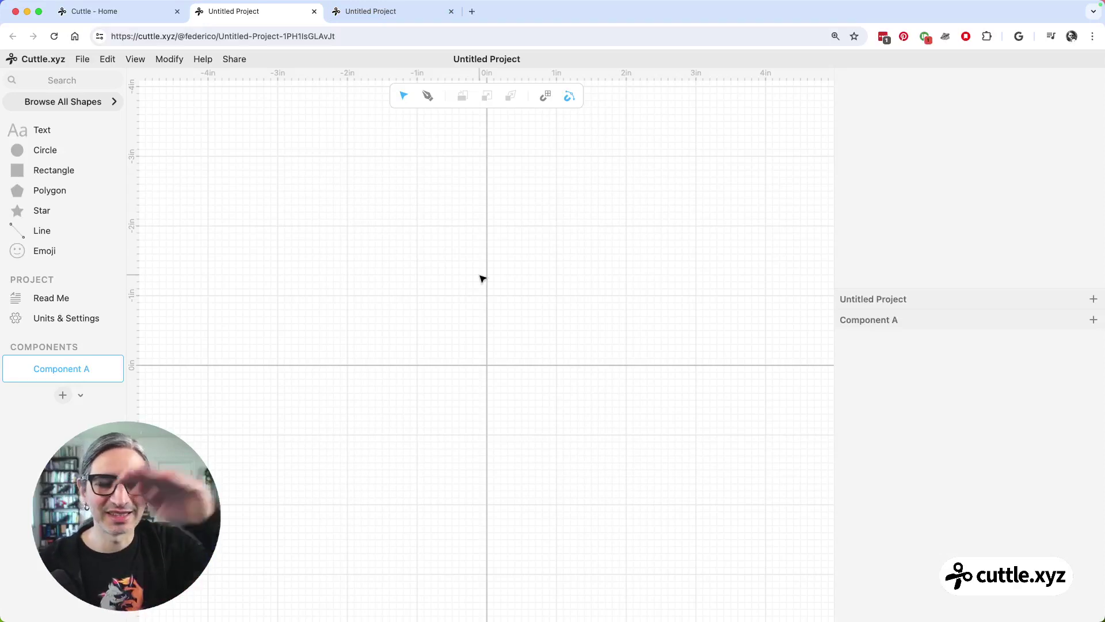
left_click(64, 79)
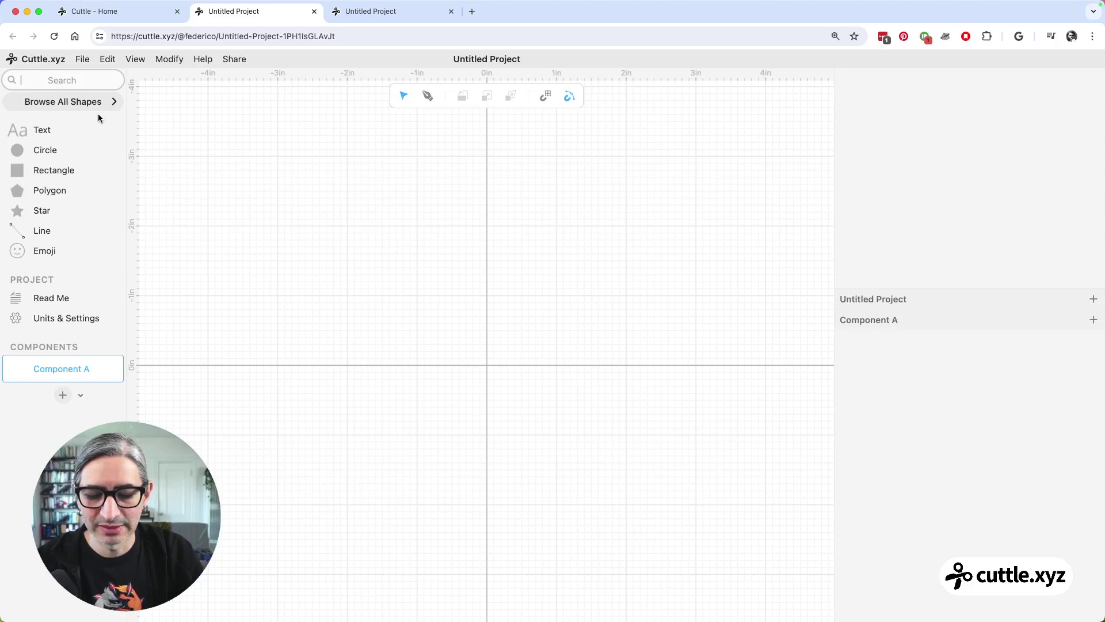
type("tex")
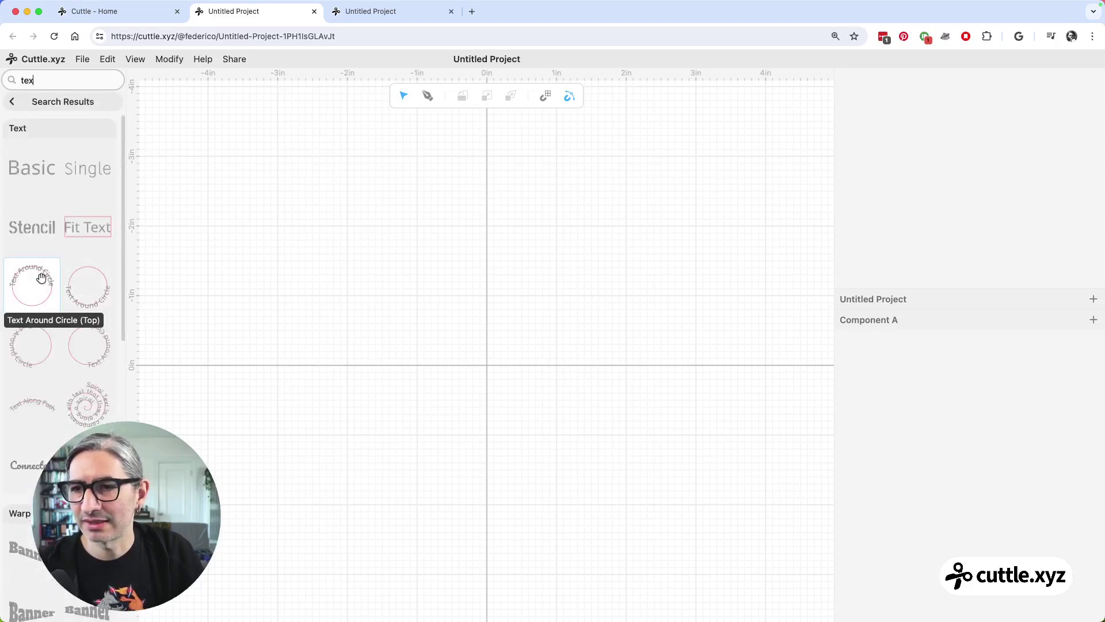
left_click_drag(34, 283, 487, 365)
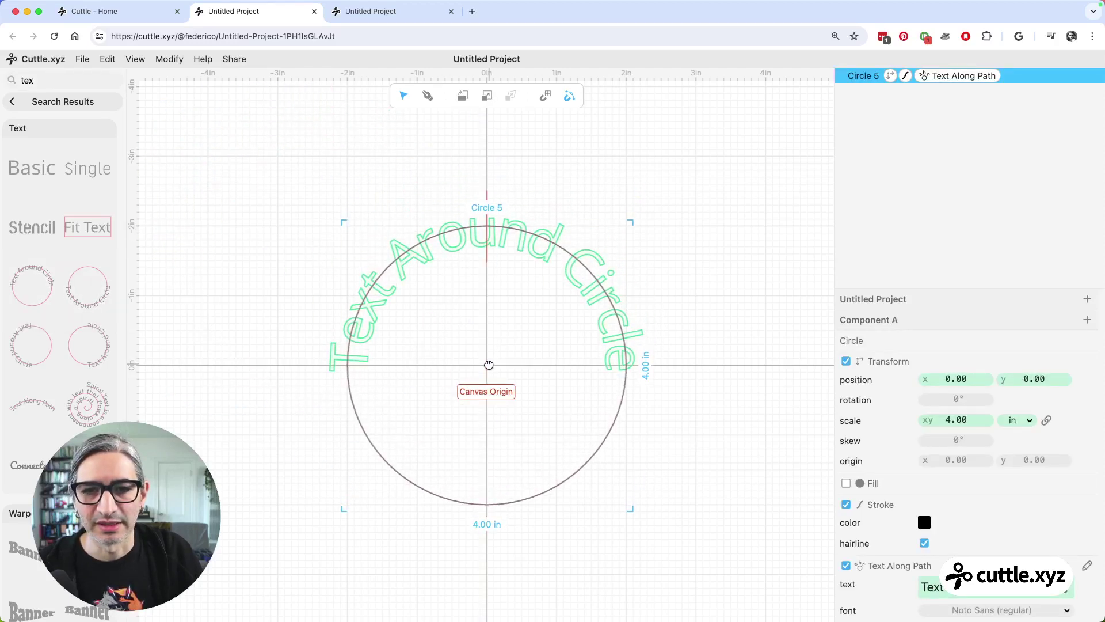
left_click(703, 409)
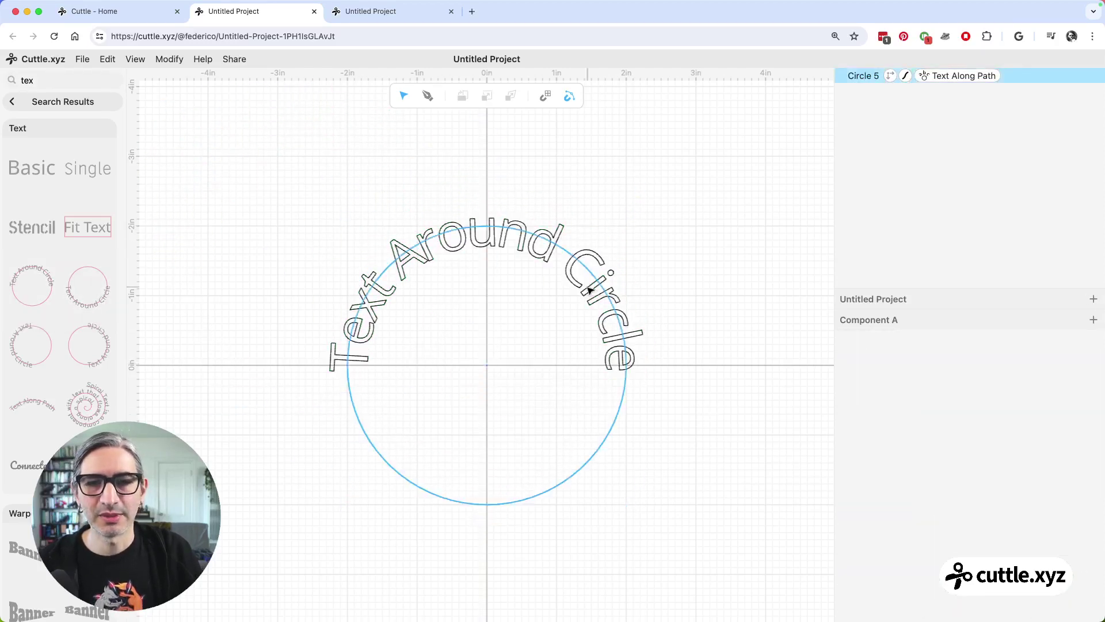
- Set the scale of the circle that carries the text to 4.01 in
left_click(613, 427)
scroll(956, 417, "down", 5)
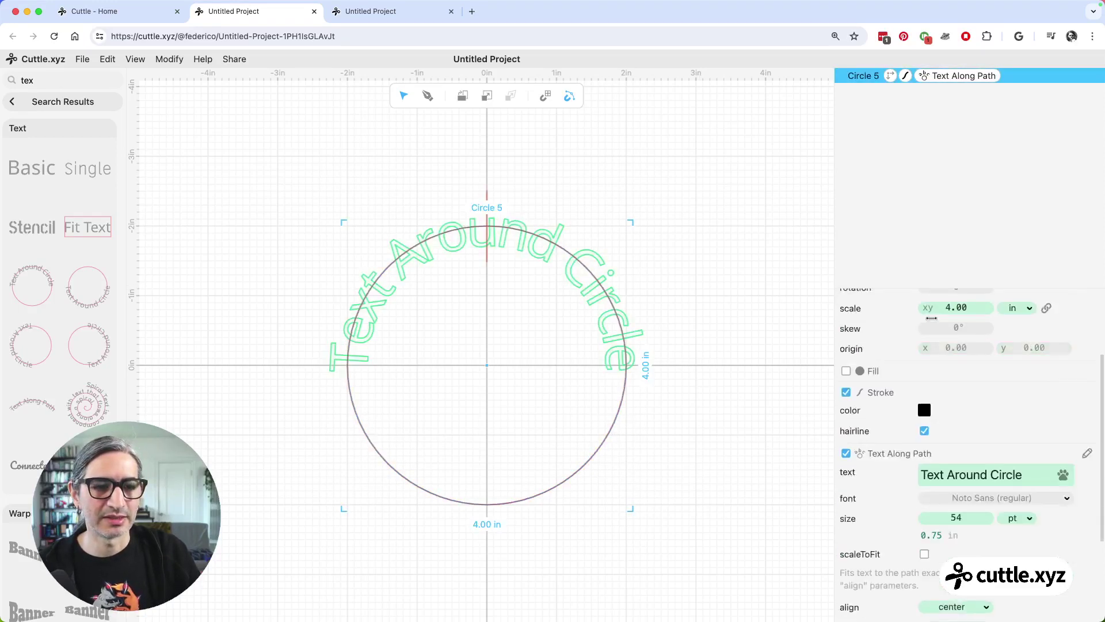
left_click(796, 182)
left_click(857, 76)
scroll(908, 403, "down", 1)
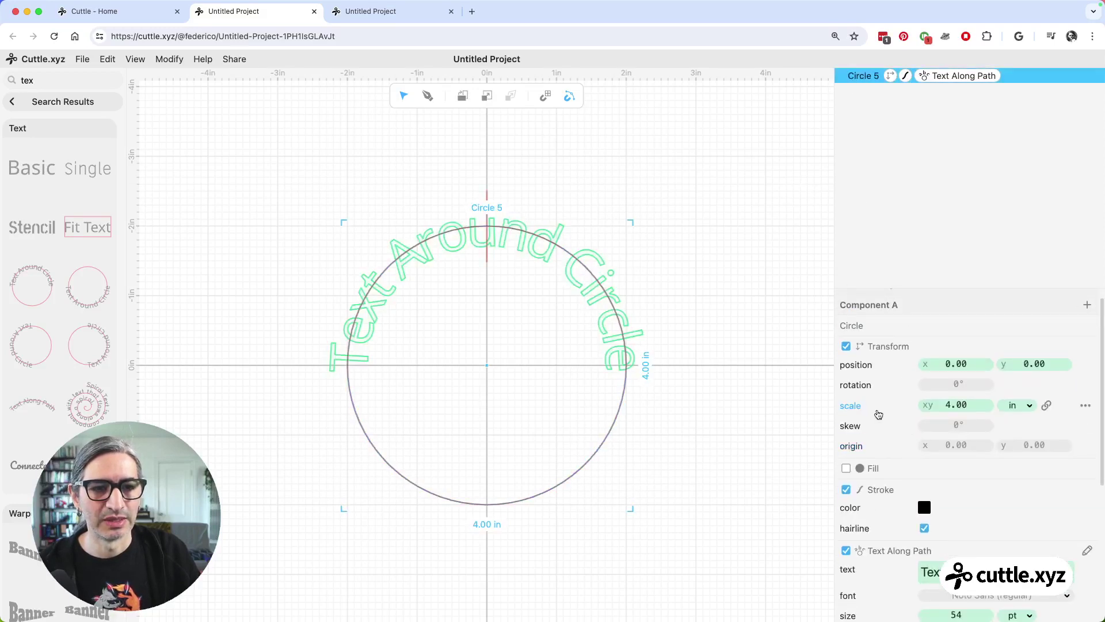
mouse_move(953, 405)
left_mouse_down()
mouse_move(920, 404)
mouse_move(1059, 405)
mouse_move(955, 404)
left_mouse_up()
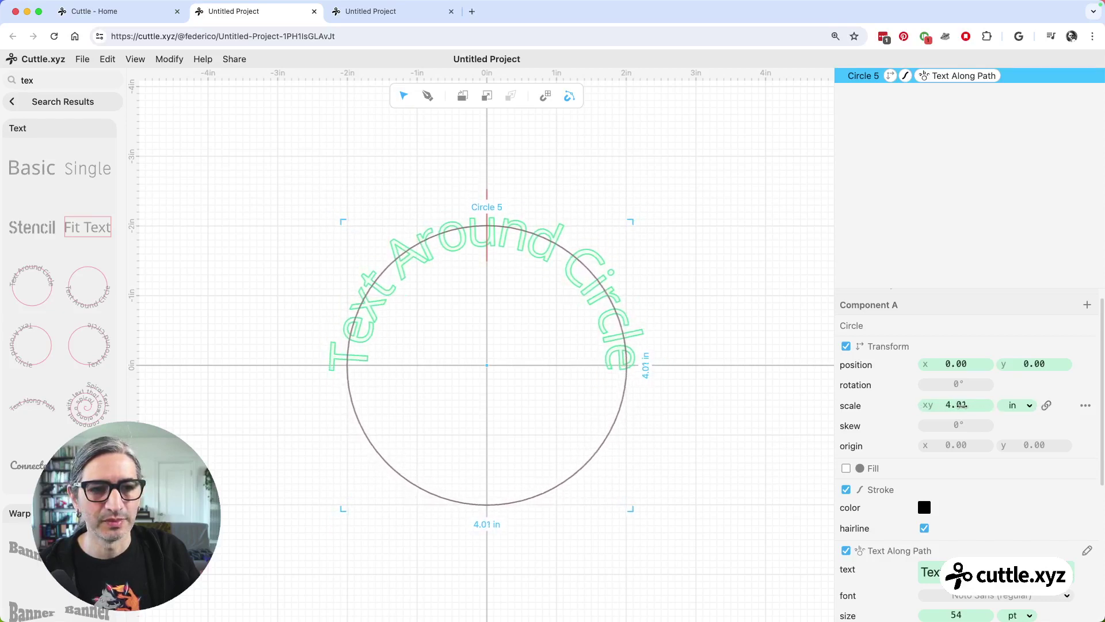
left_click(954, 404)
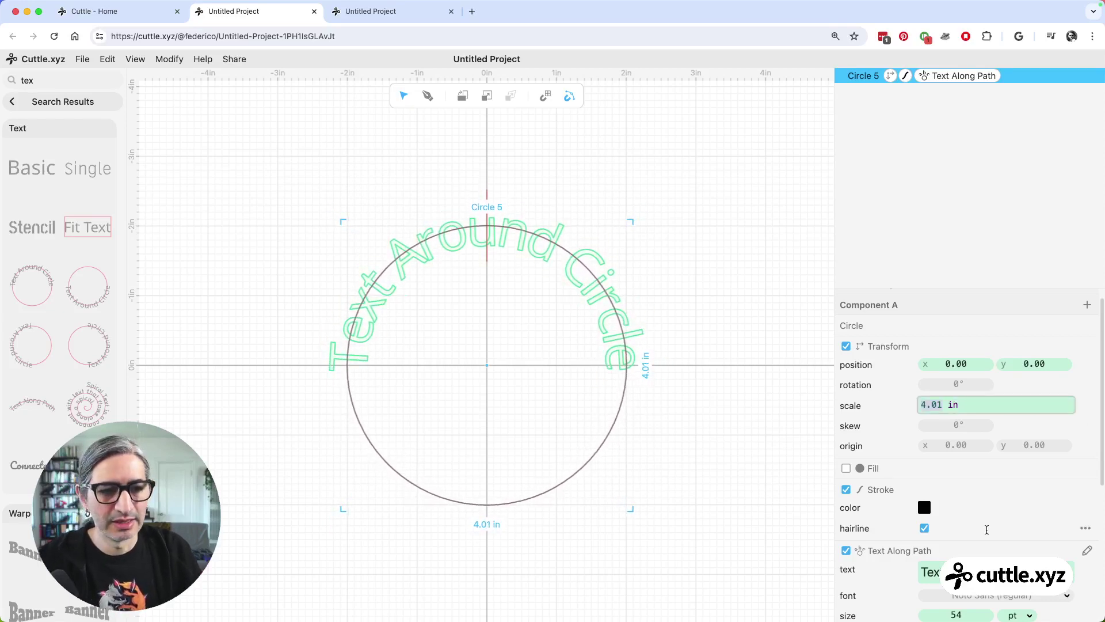
- Replace the circle's Text Along Path wording with a first name in lowercase
scroll(973, 403, "down", 5)
left_click(1002, 336)
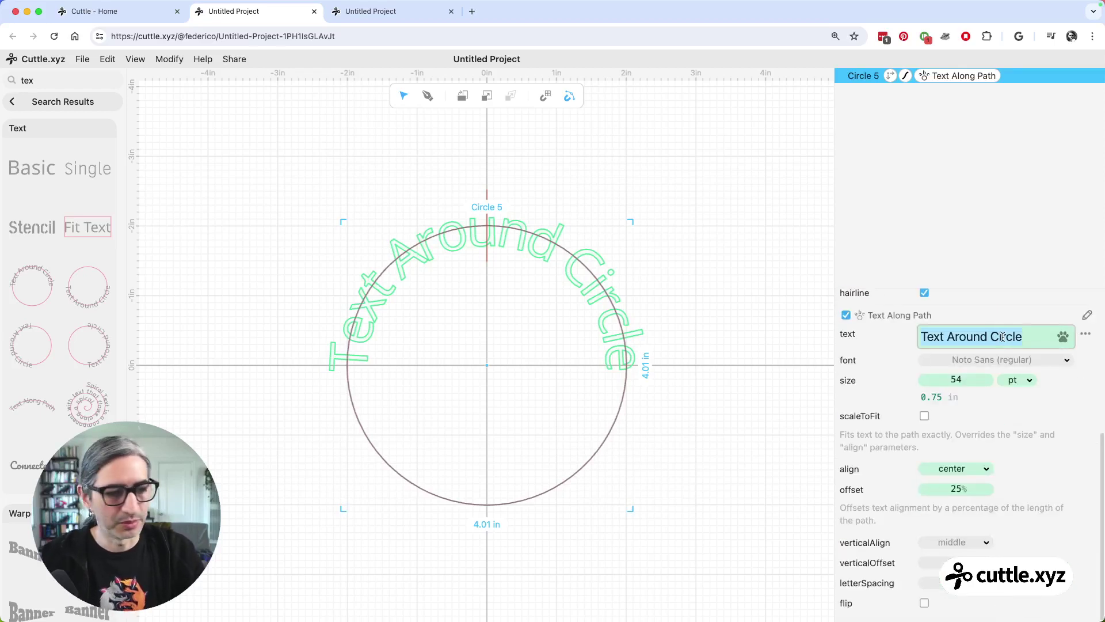
key("BackSpace")
type("Sgi")
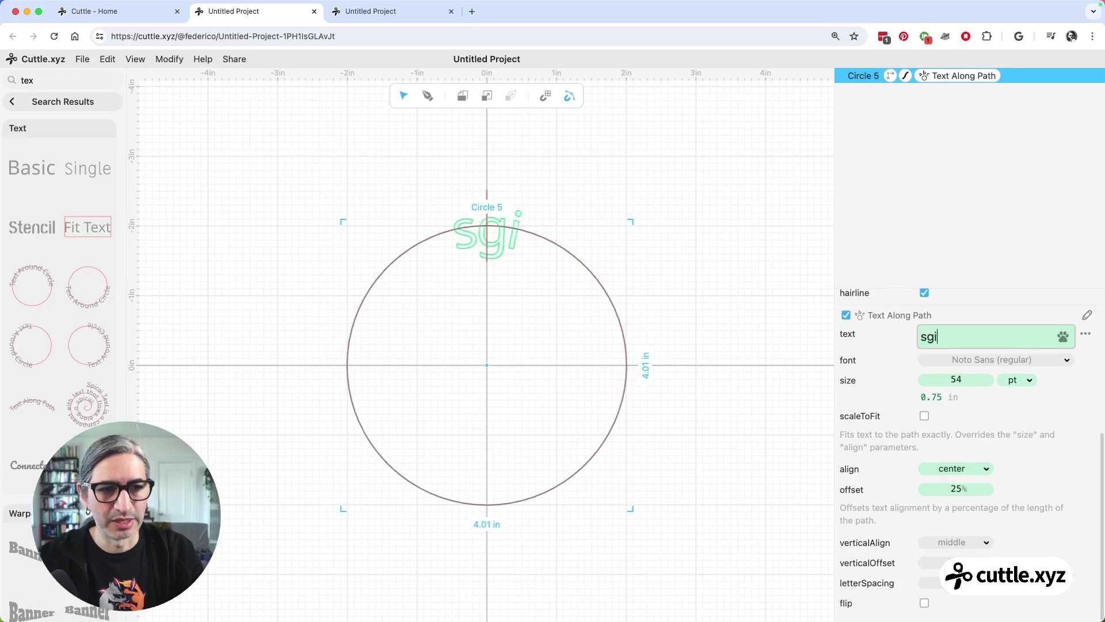
key("BackSpace")
key("BackSpace")
type("opho")
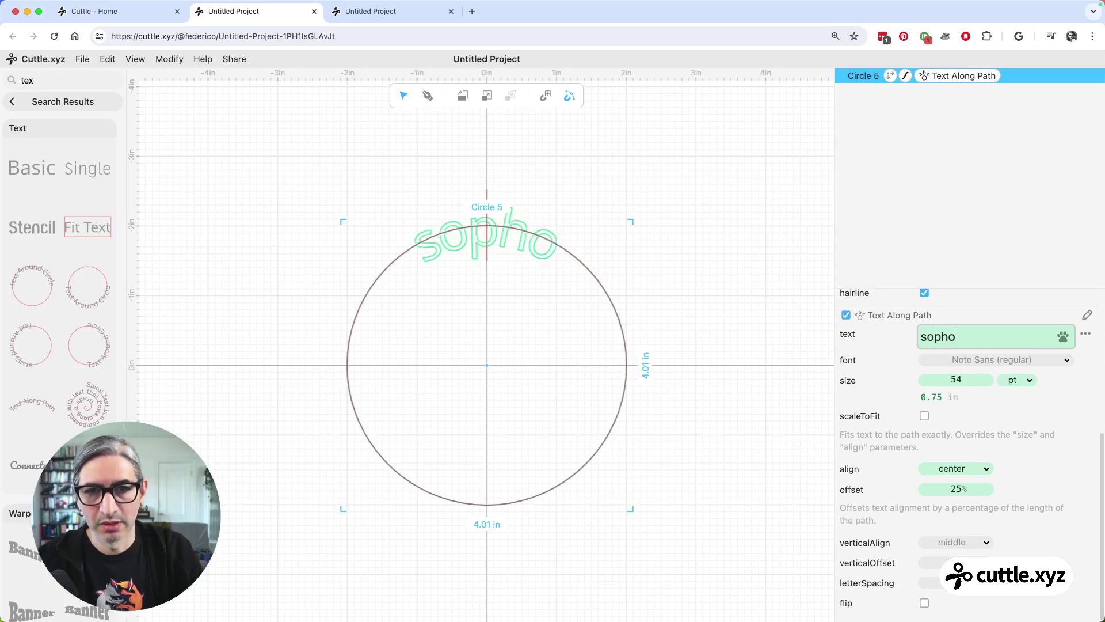
key("BackSpace")
type("ie")
key("BackSpace")
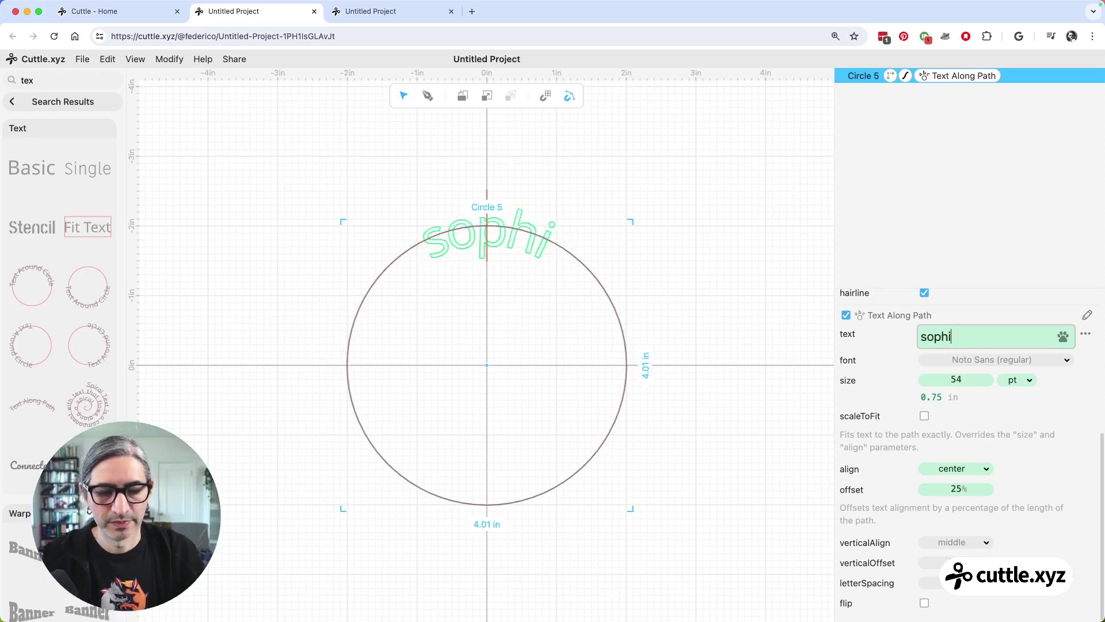
type("a")
left_click(719, 369)
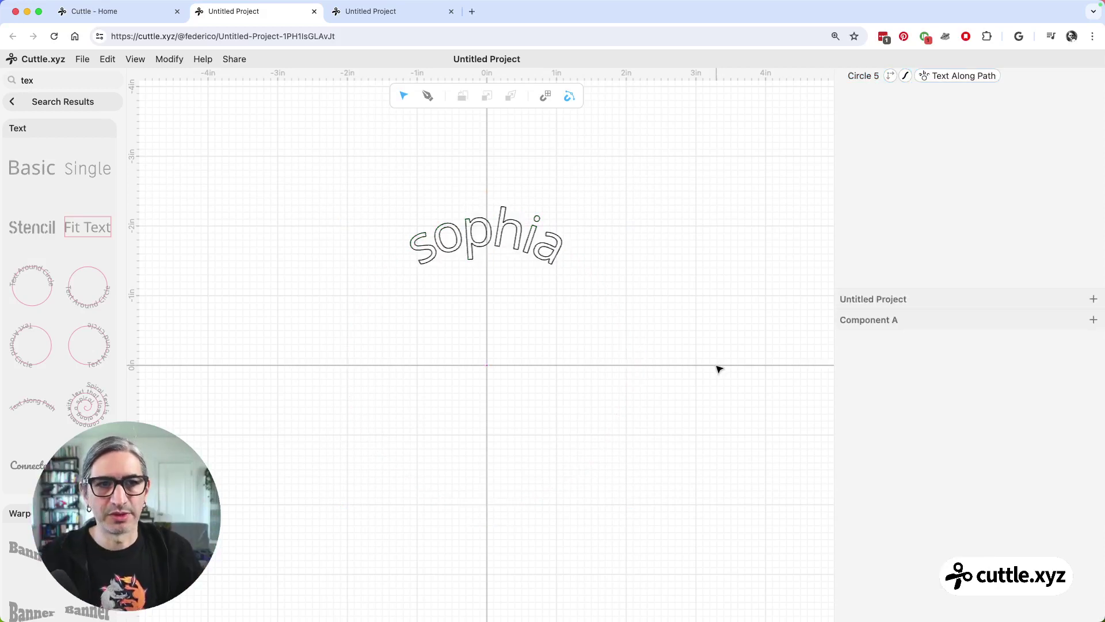
- Extract the Text Along Path text property as a parameter of Component A, keeping the name "text"
left_click(869, 81)
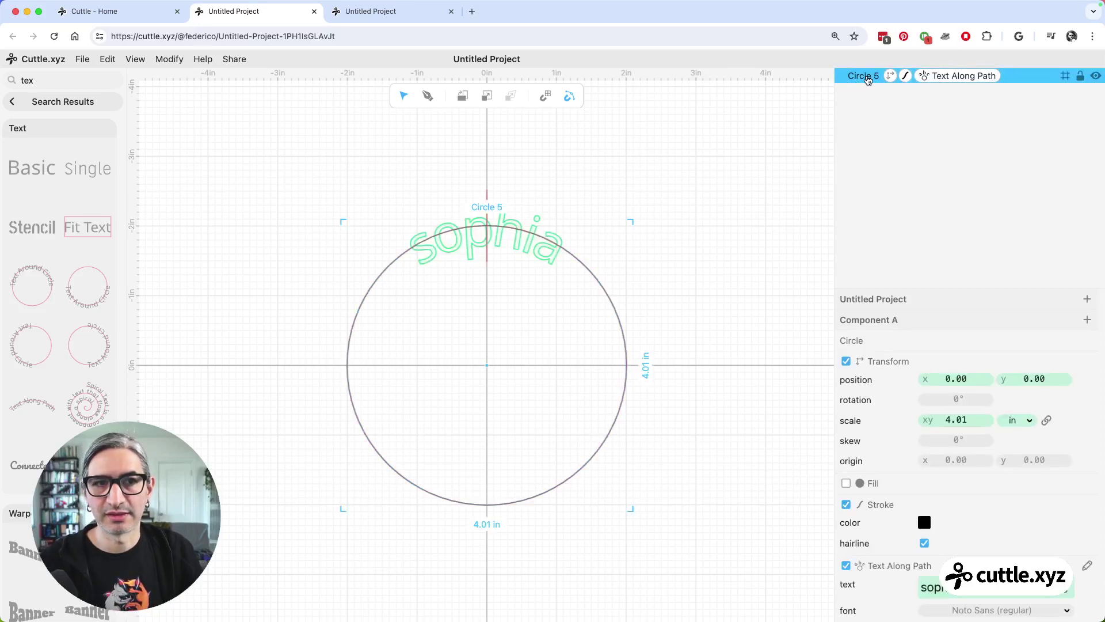
scroll(1059, 553, "down", 2)
scroll(1058, 553, "down", 1)
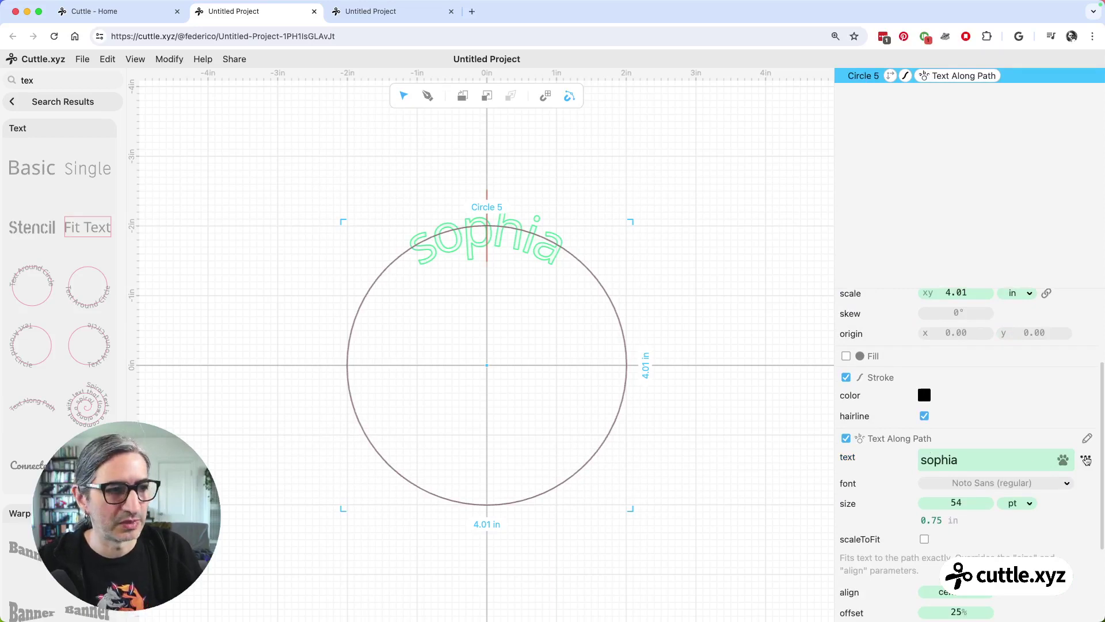
left_click(1086, 459)
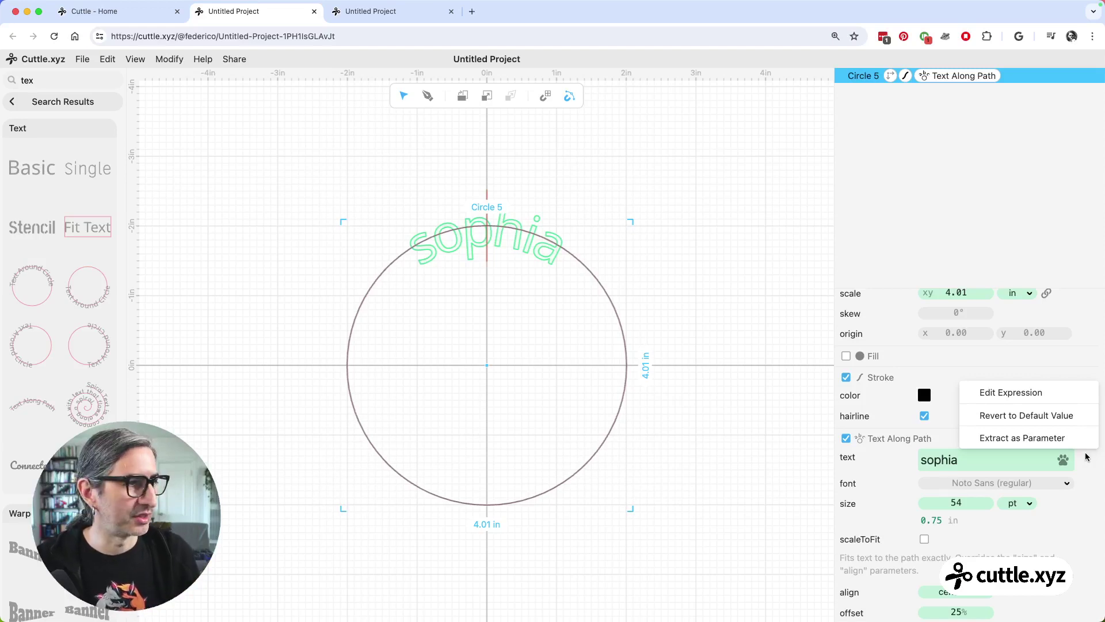
left_click(1044, 439)
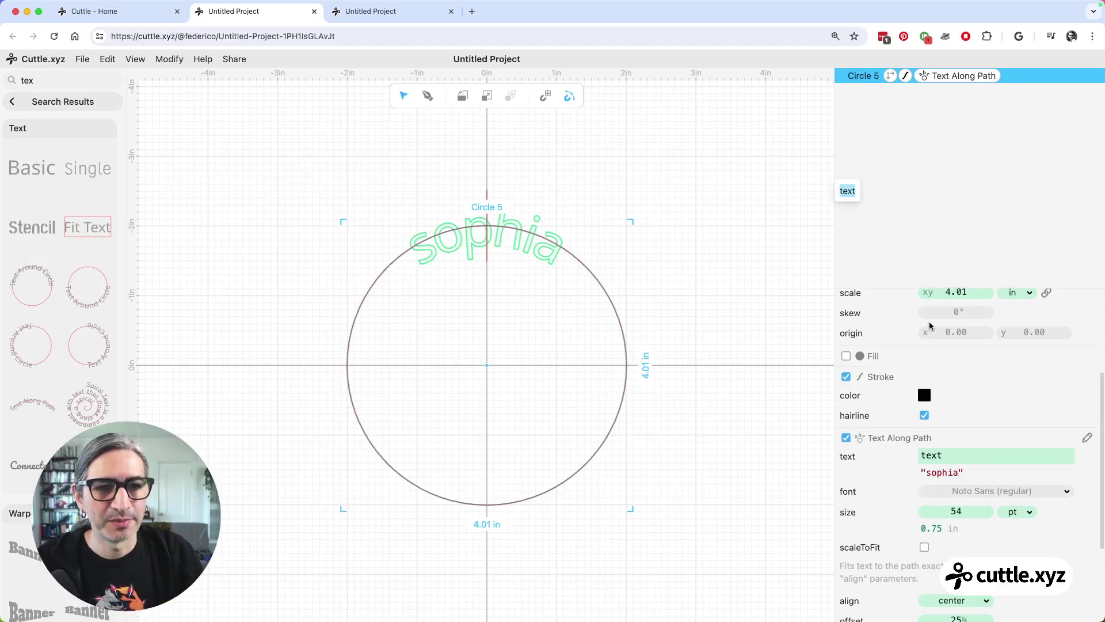
scroll(925, 322, "up", 3)
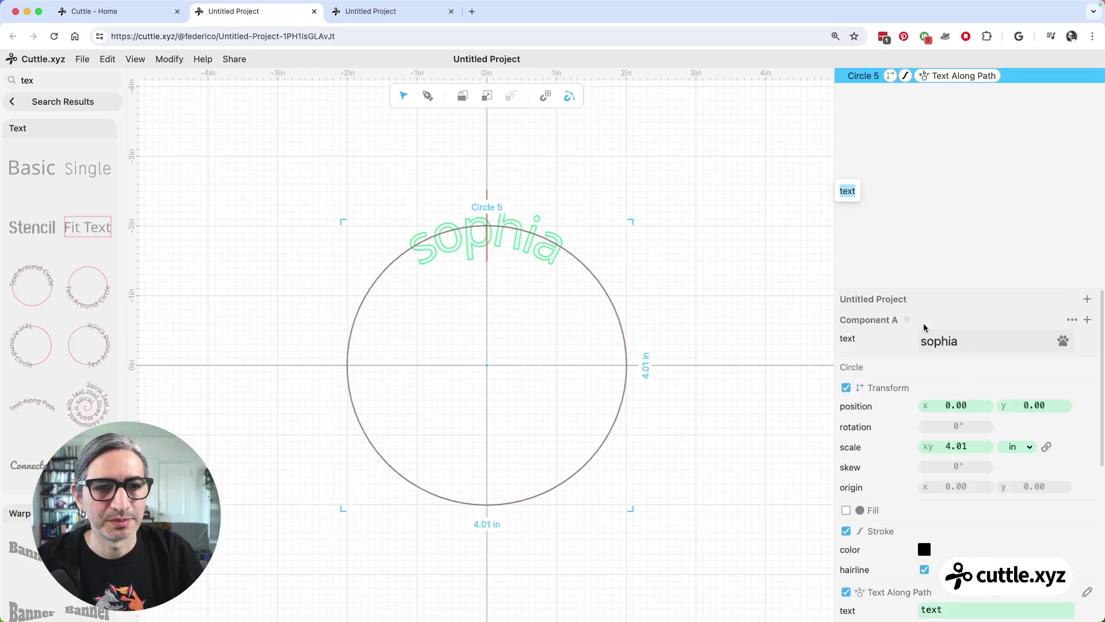
double_click(855, 338)
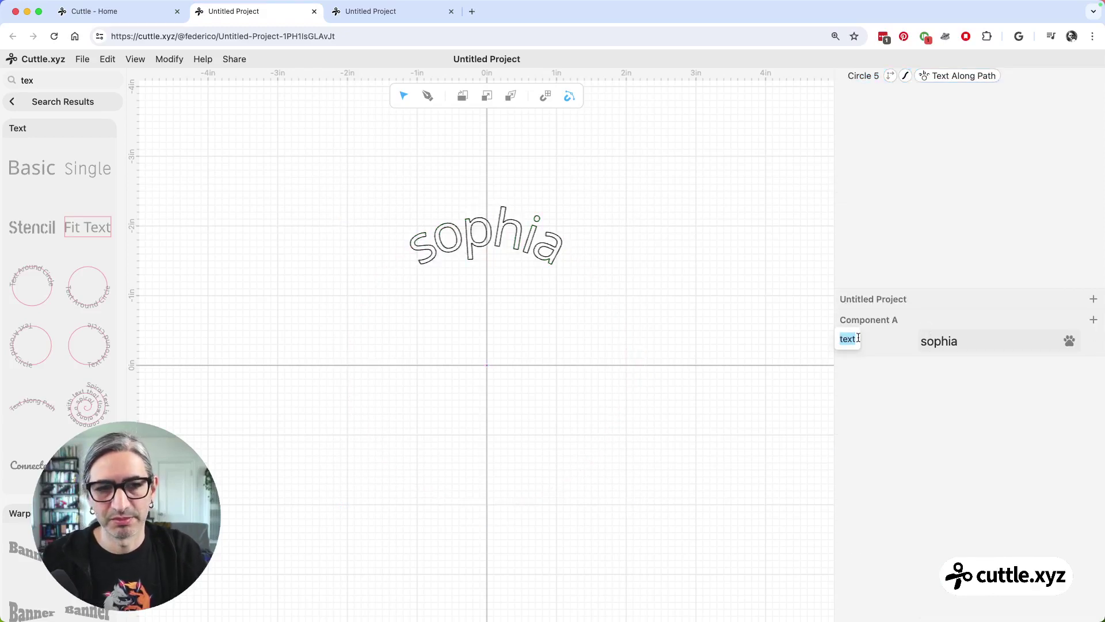
type("n")
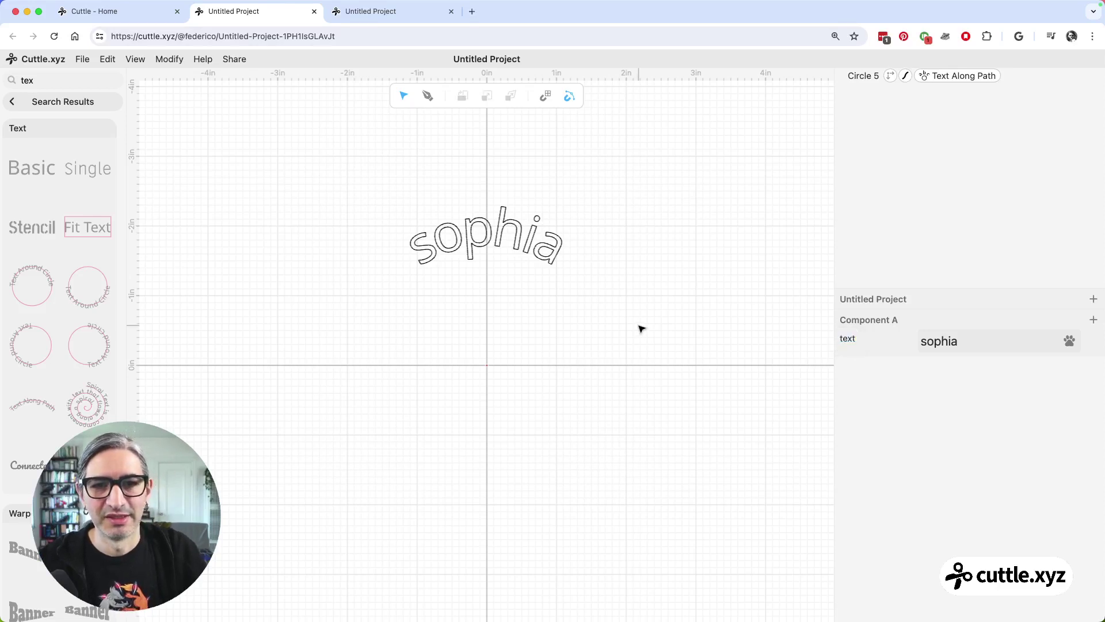
- Change the value of Component A's text parameter to a different first name
left_click(978, 338)
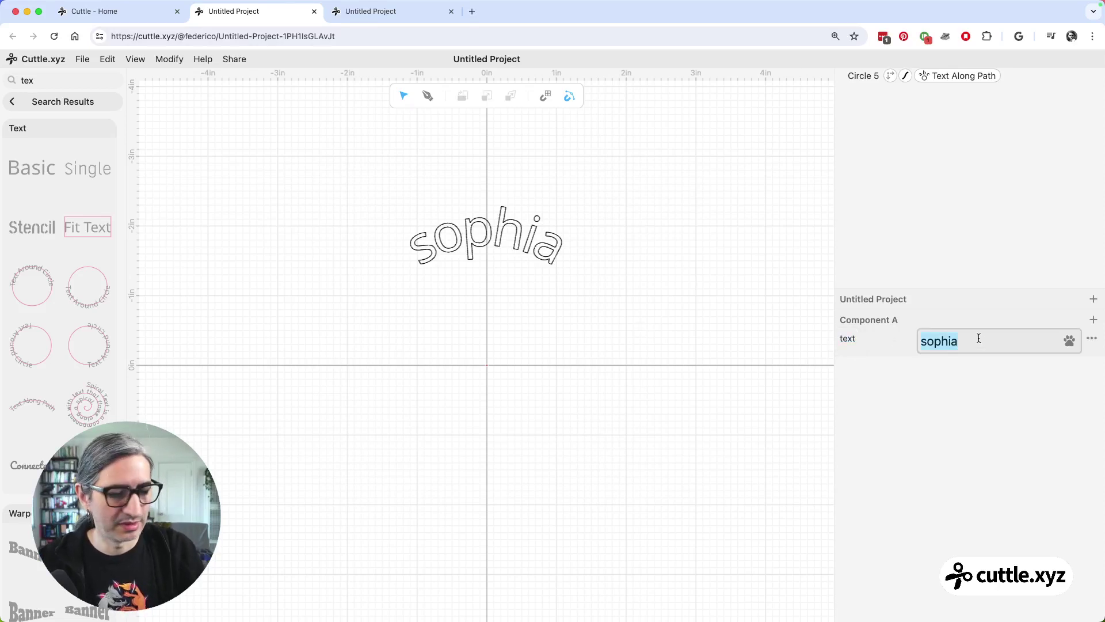
type("emma")
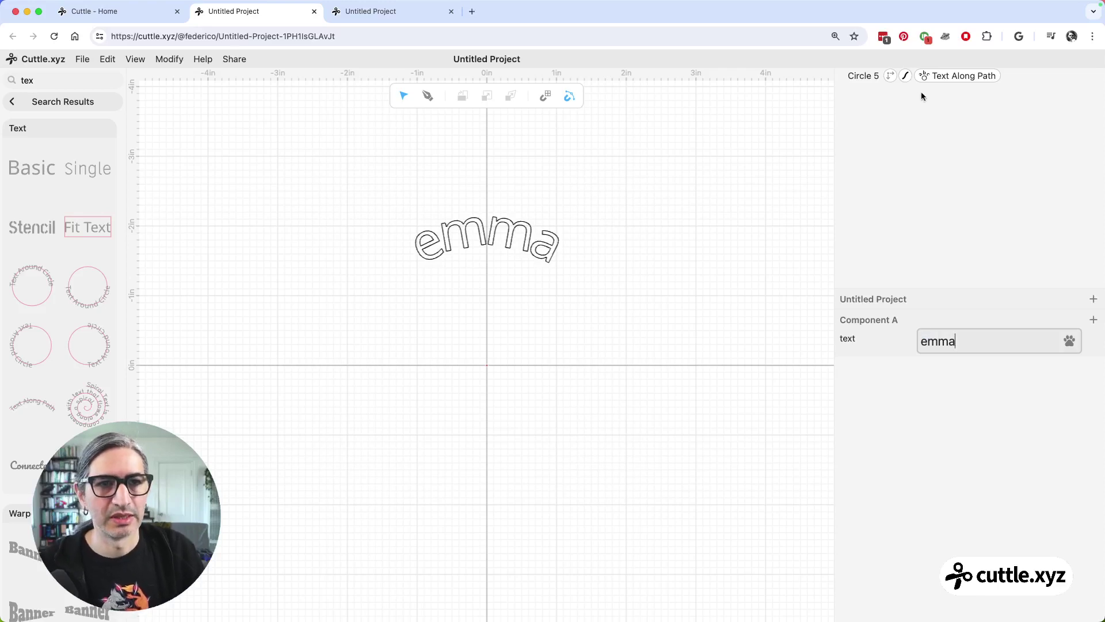